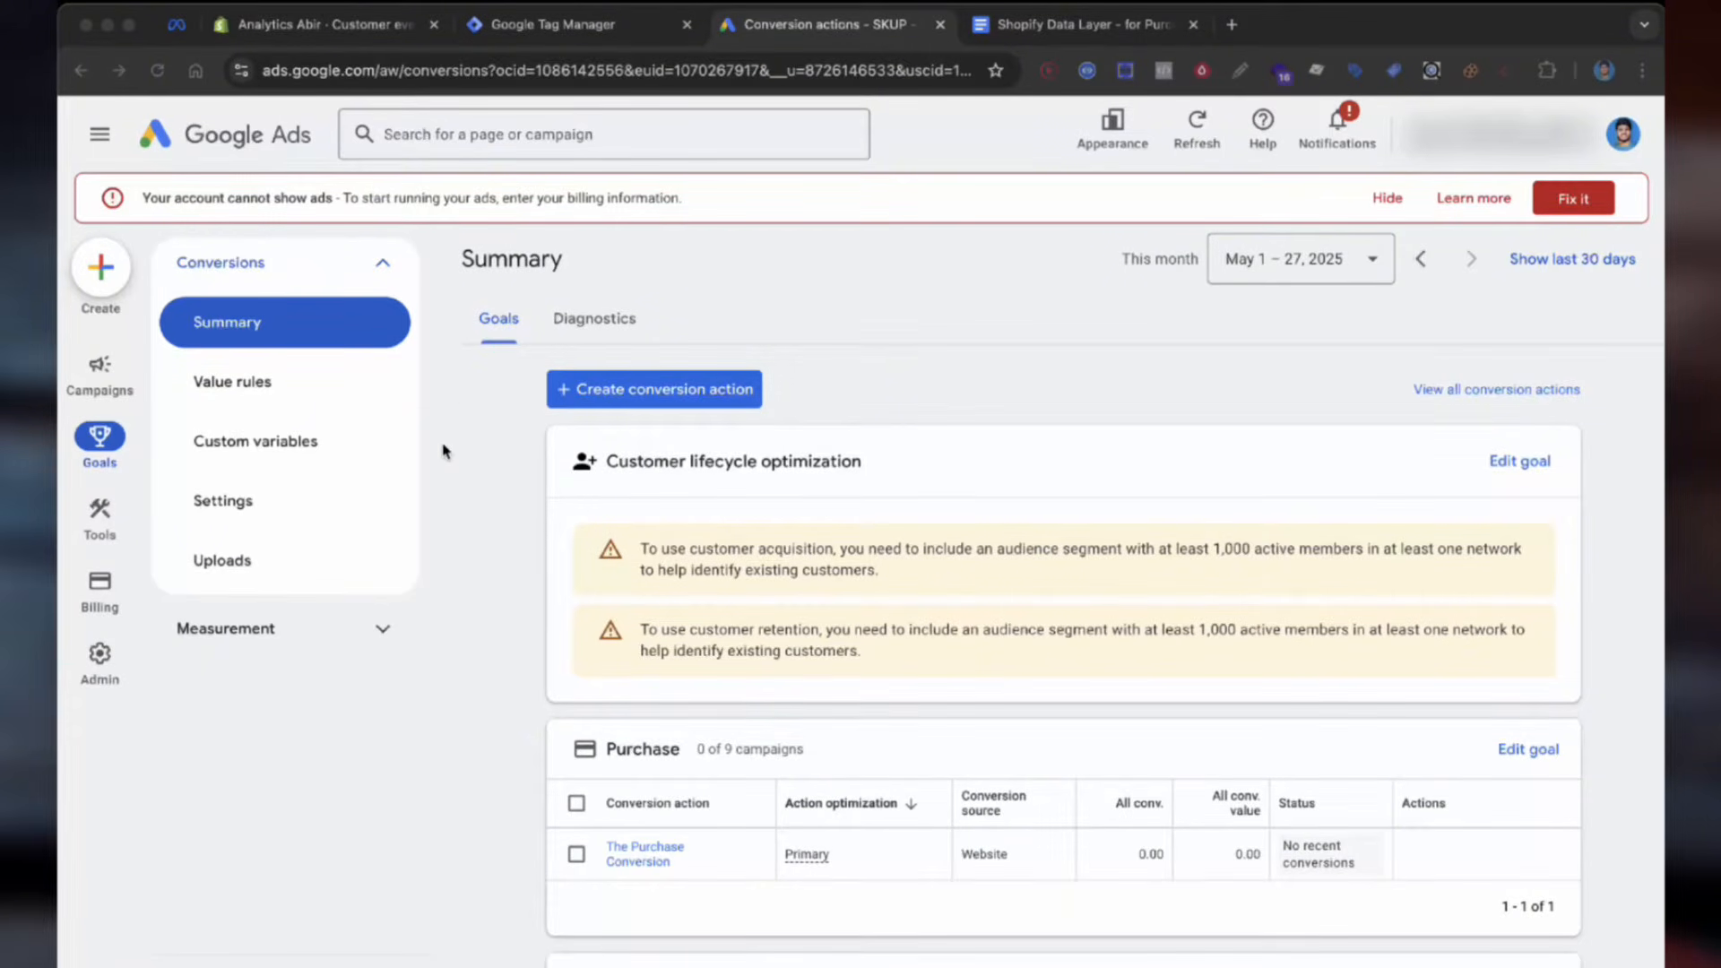
Step: Start a new conversion action that measures the website but not phone calls
click(657, 390)
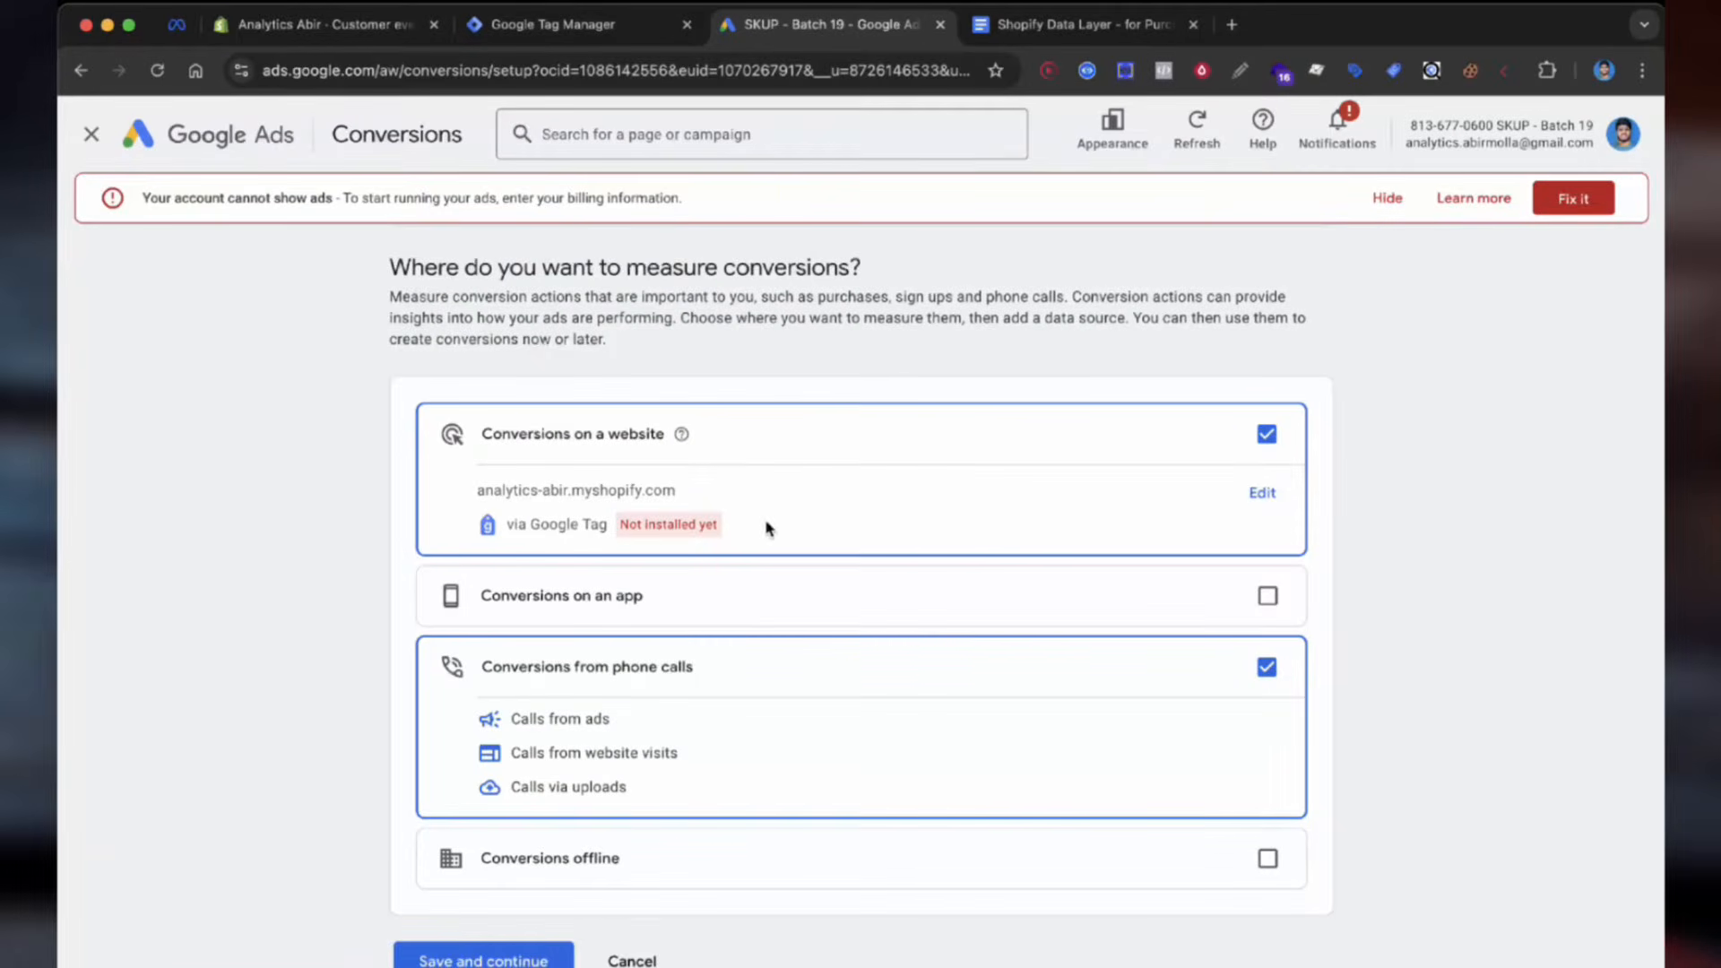
scroll(948, 472, down, 1)
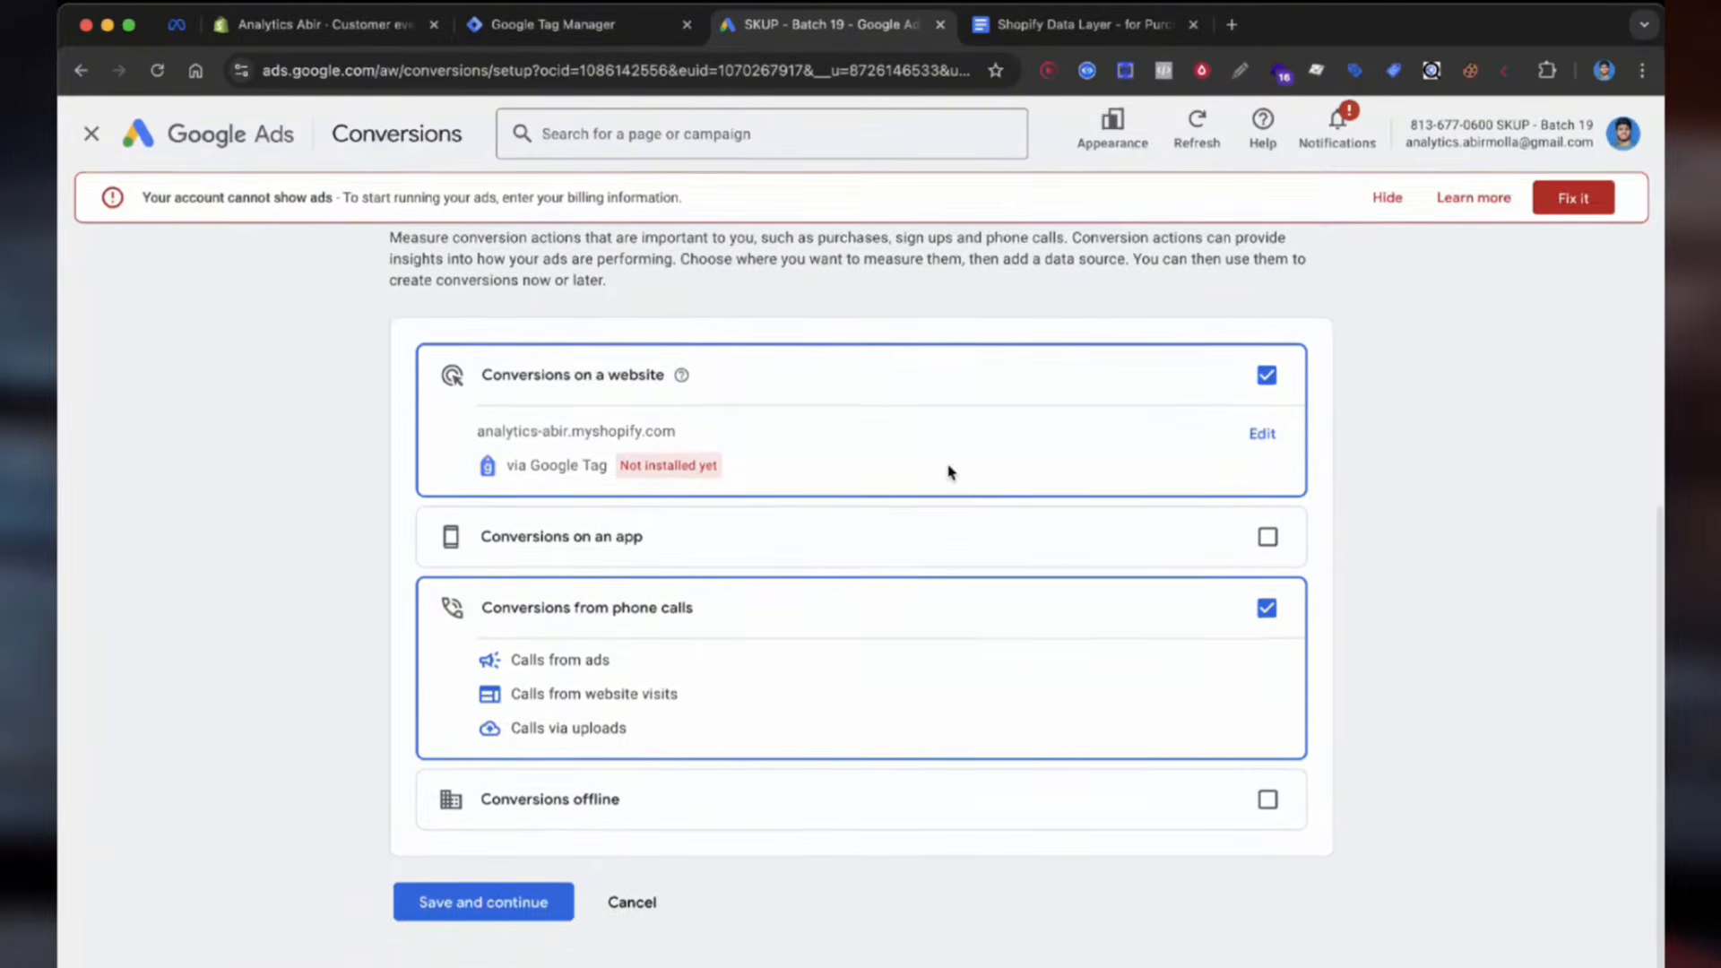
click(1266, 608)
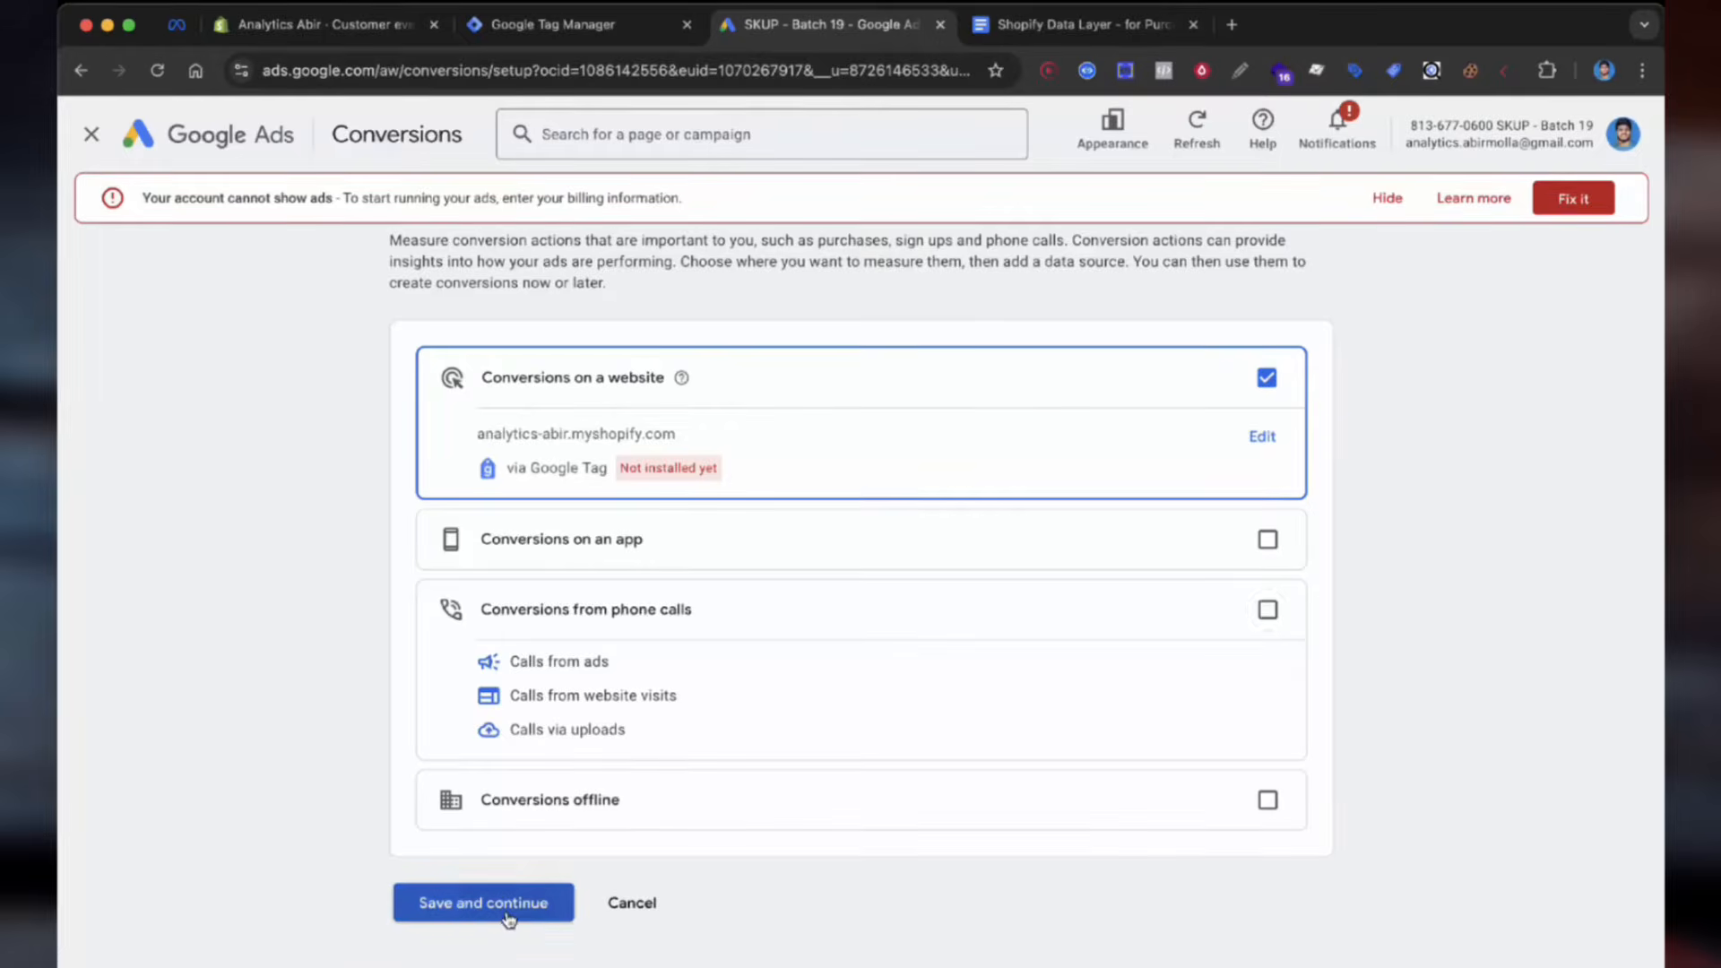
click(508, 916)
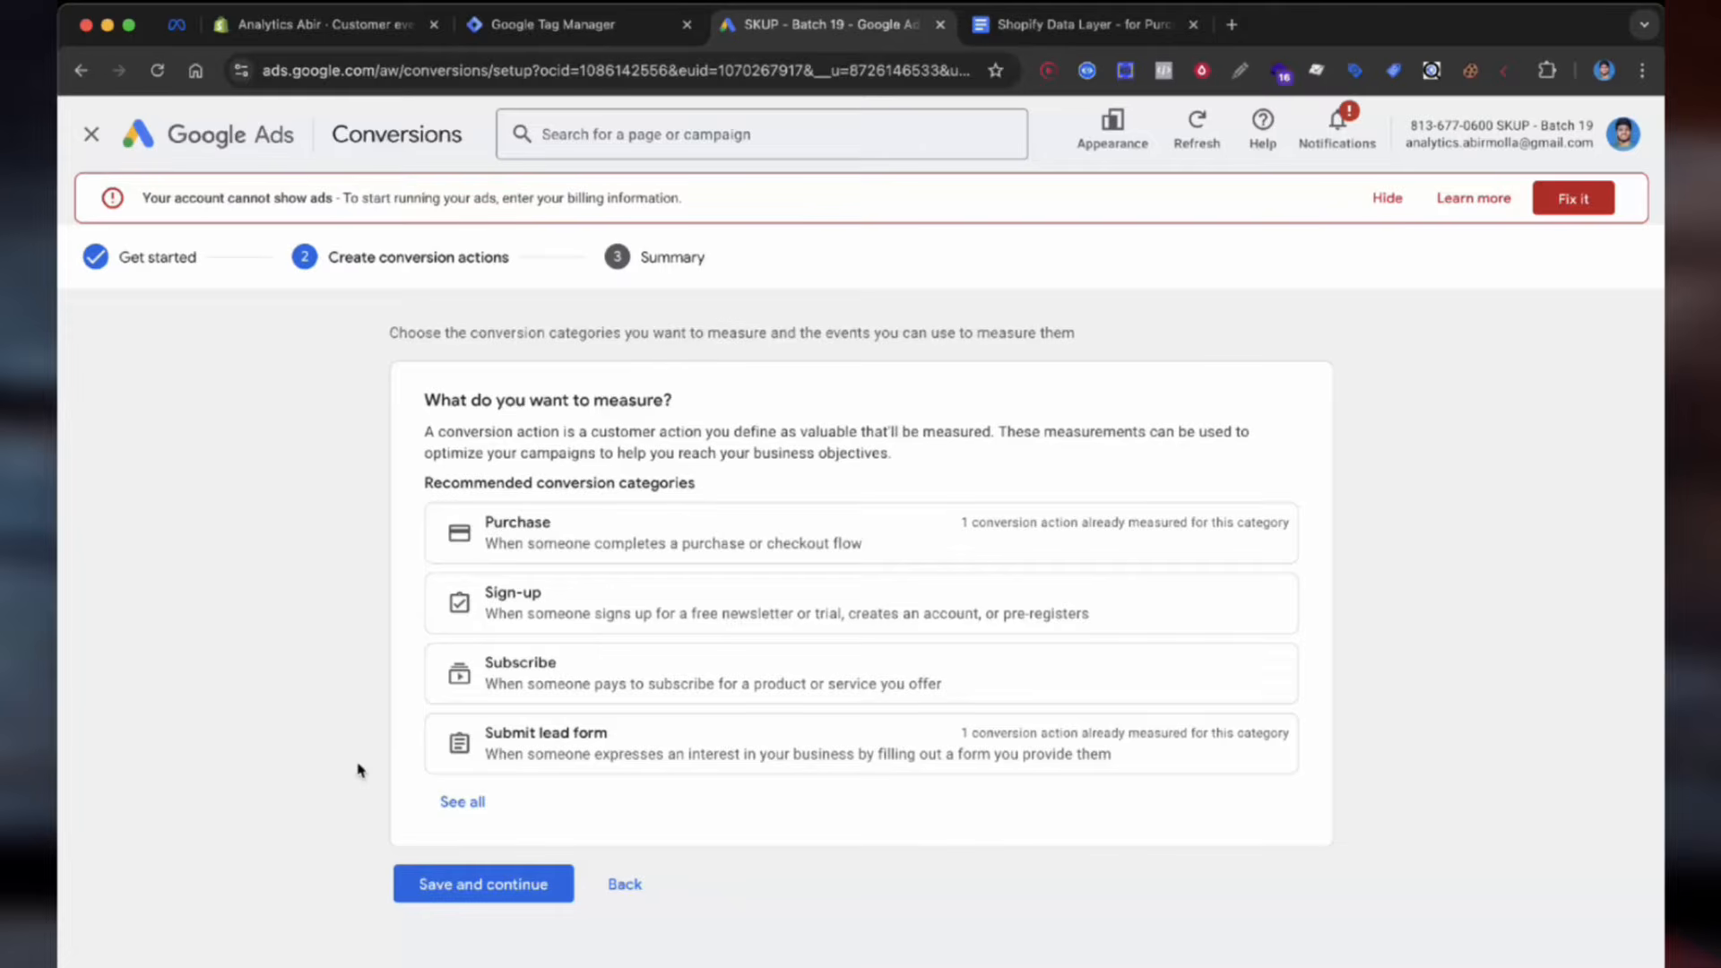
Step: Add a Purchase action on the Shopify site using manual event 'Shopify Purchase Conversion'
click(595, 538)
click(453, 578)
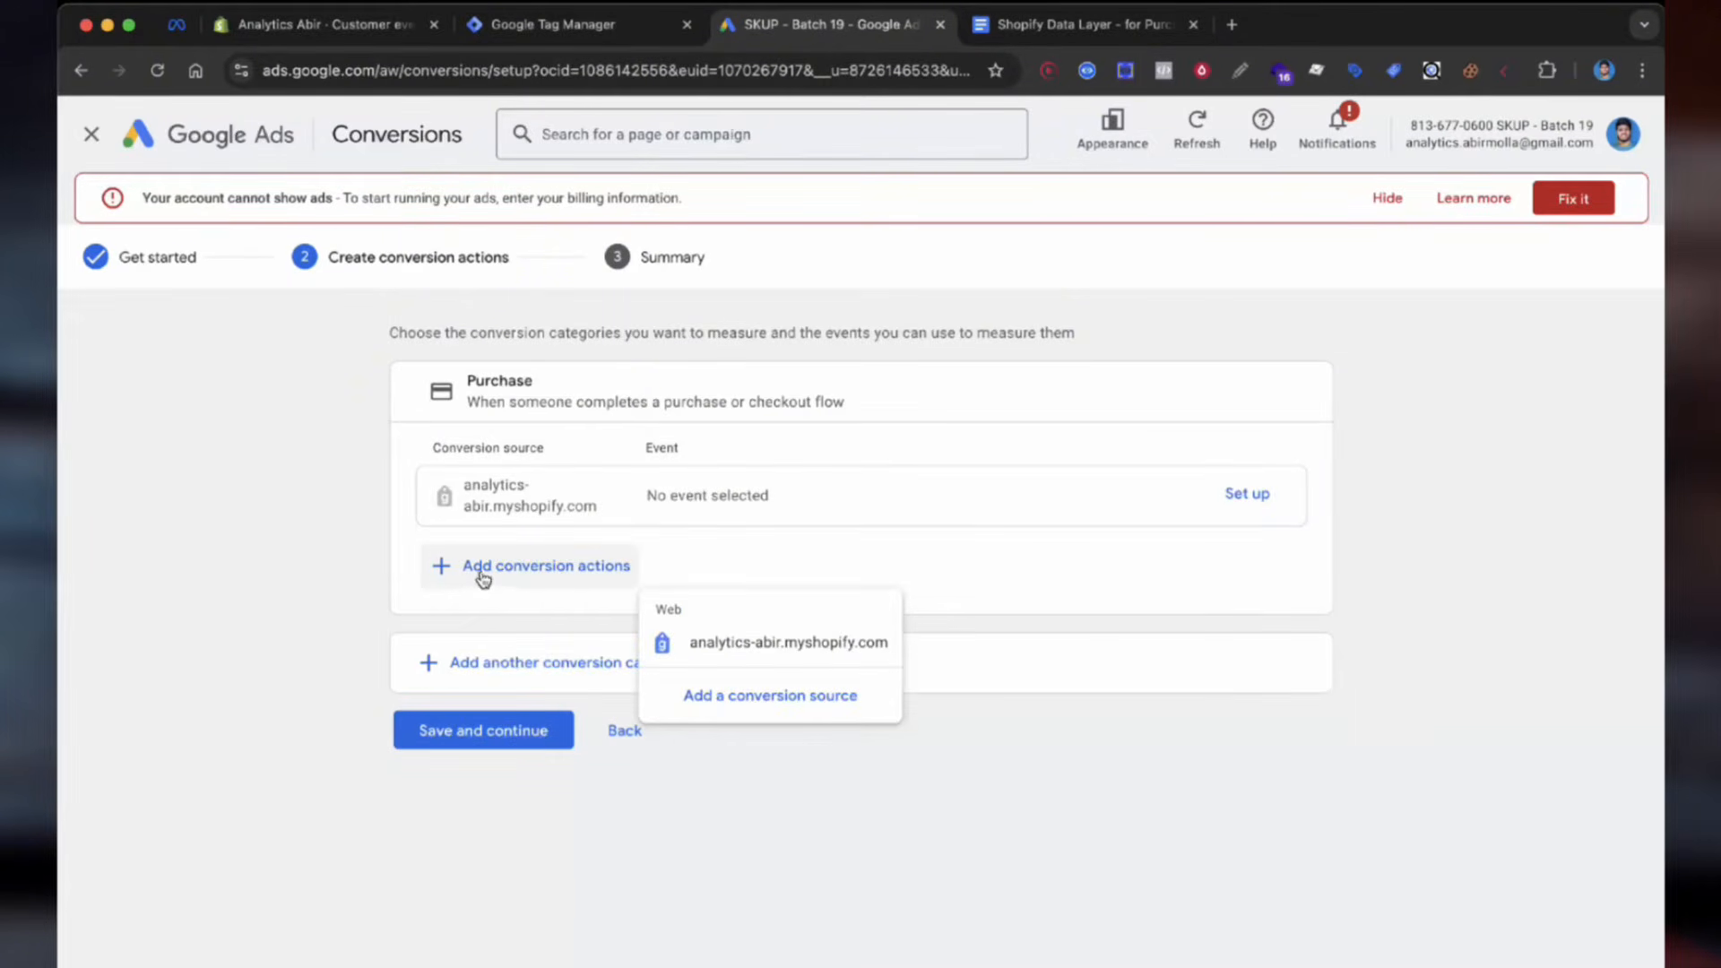
click(763, 646)
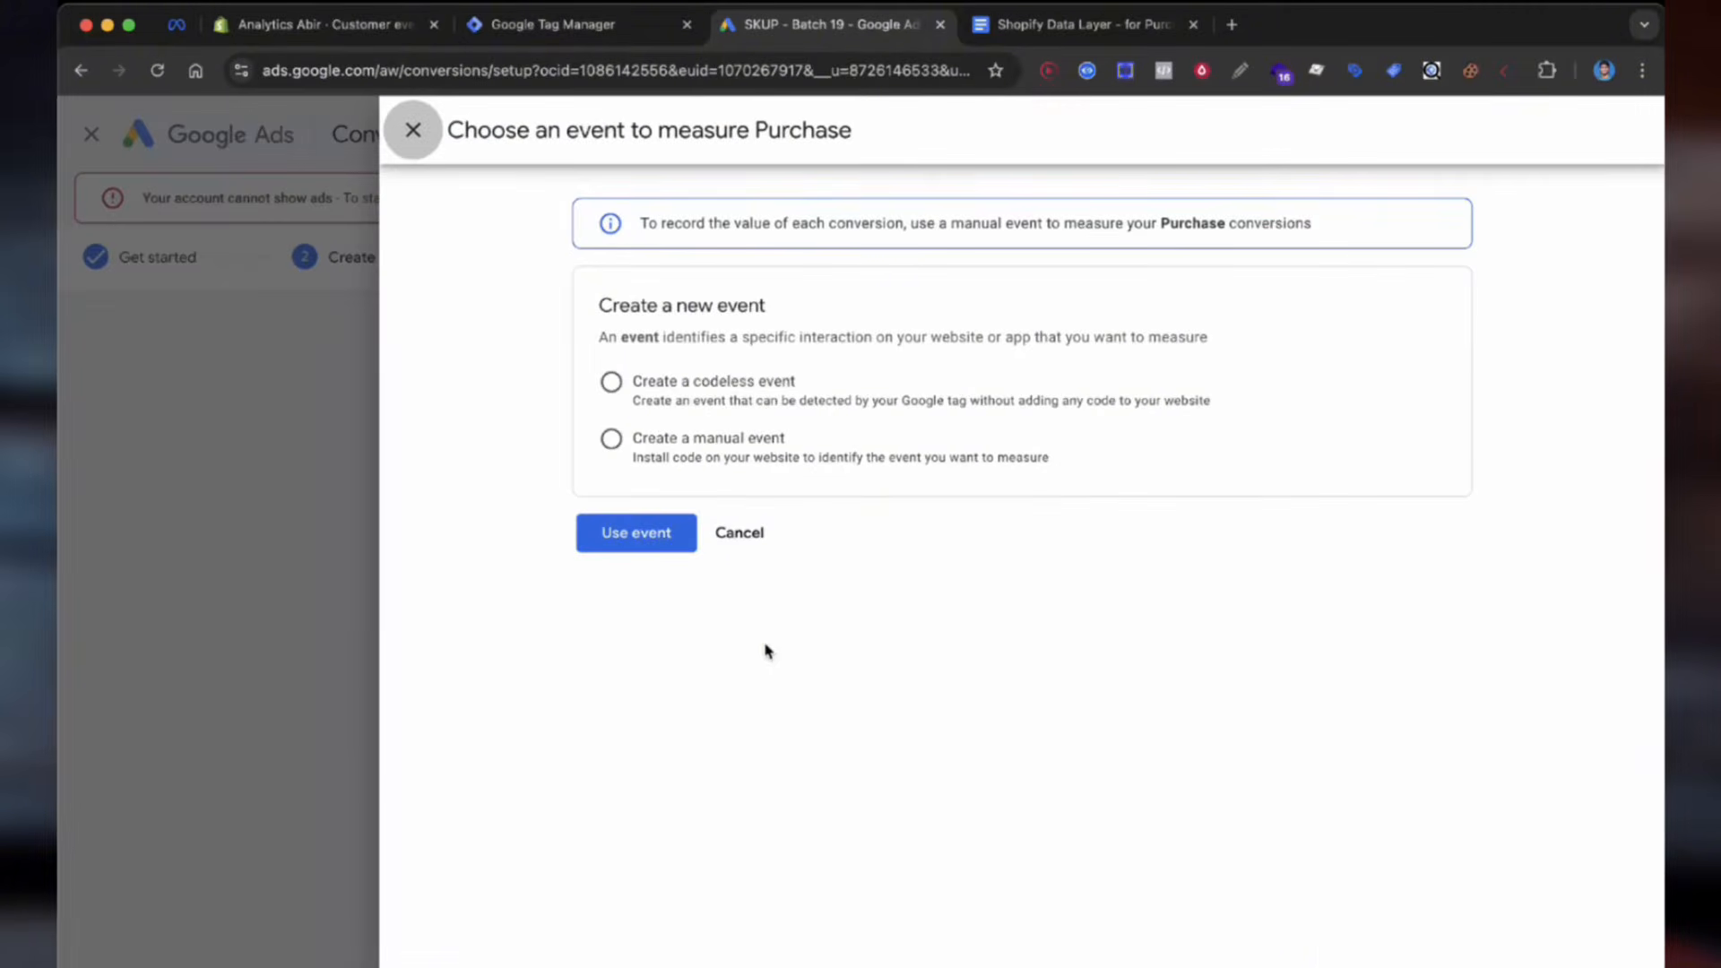
click(686, 448)
click(765, 506)
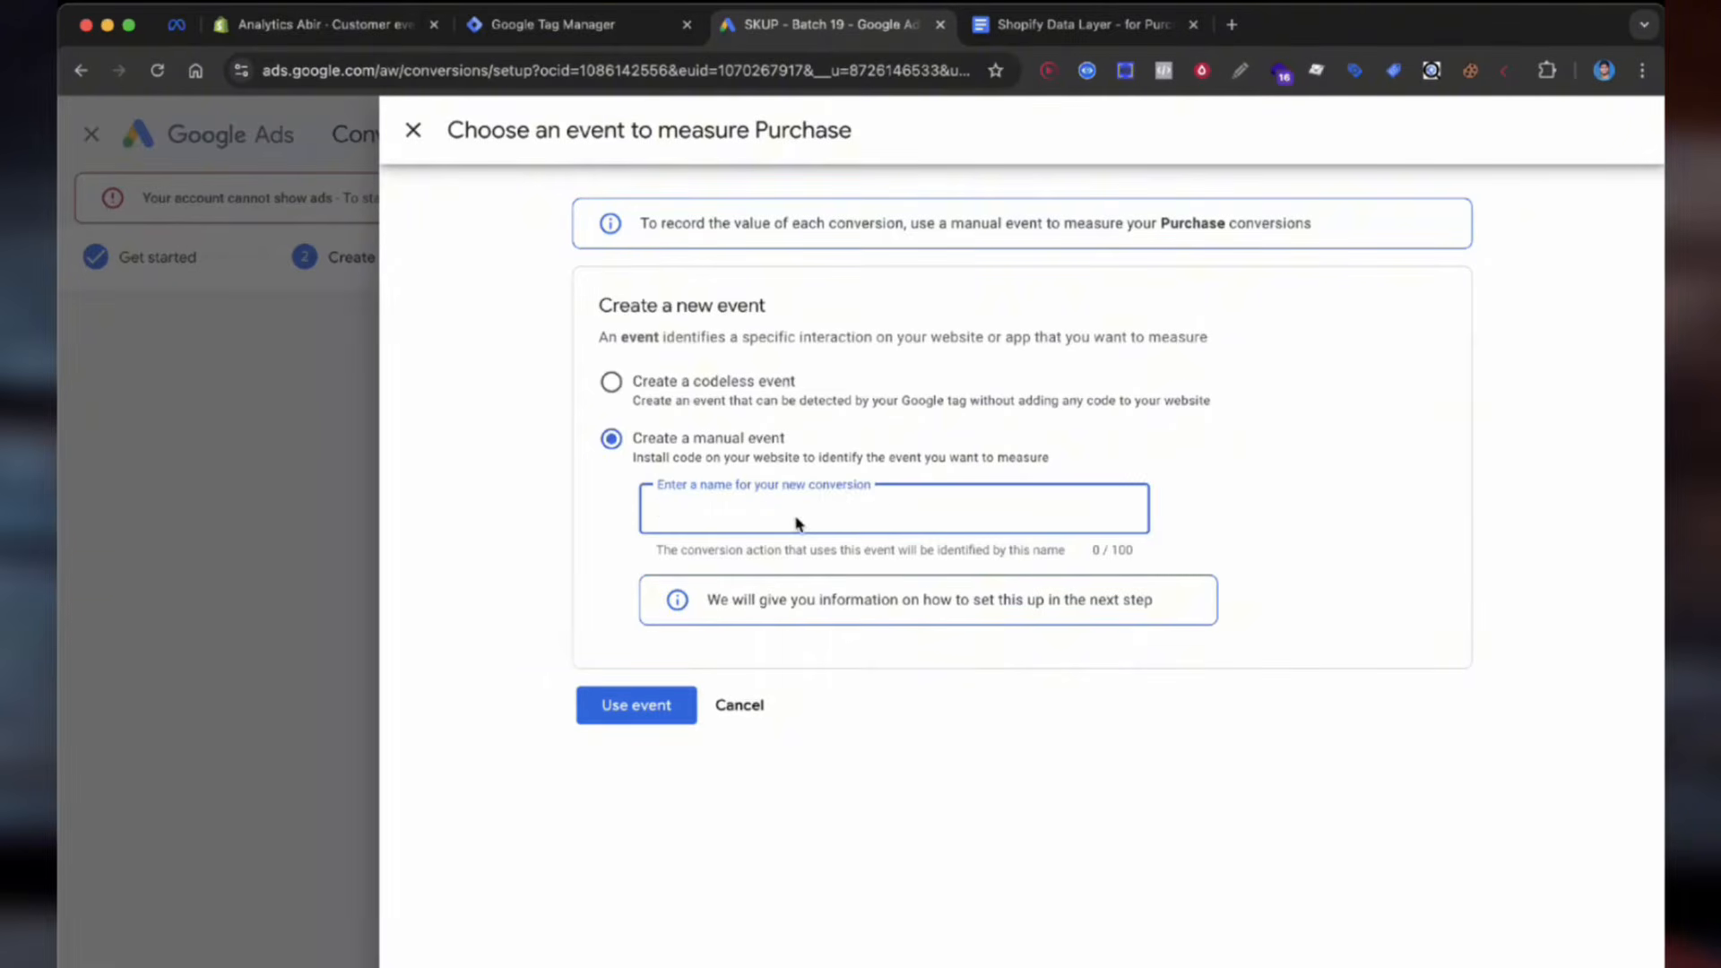
text(Shopify Purchase Conversion)
click(598, 697)
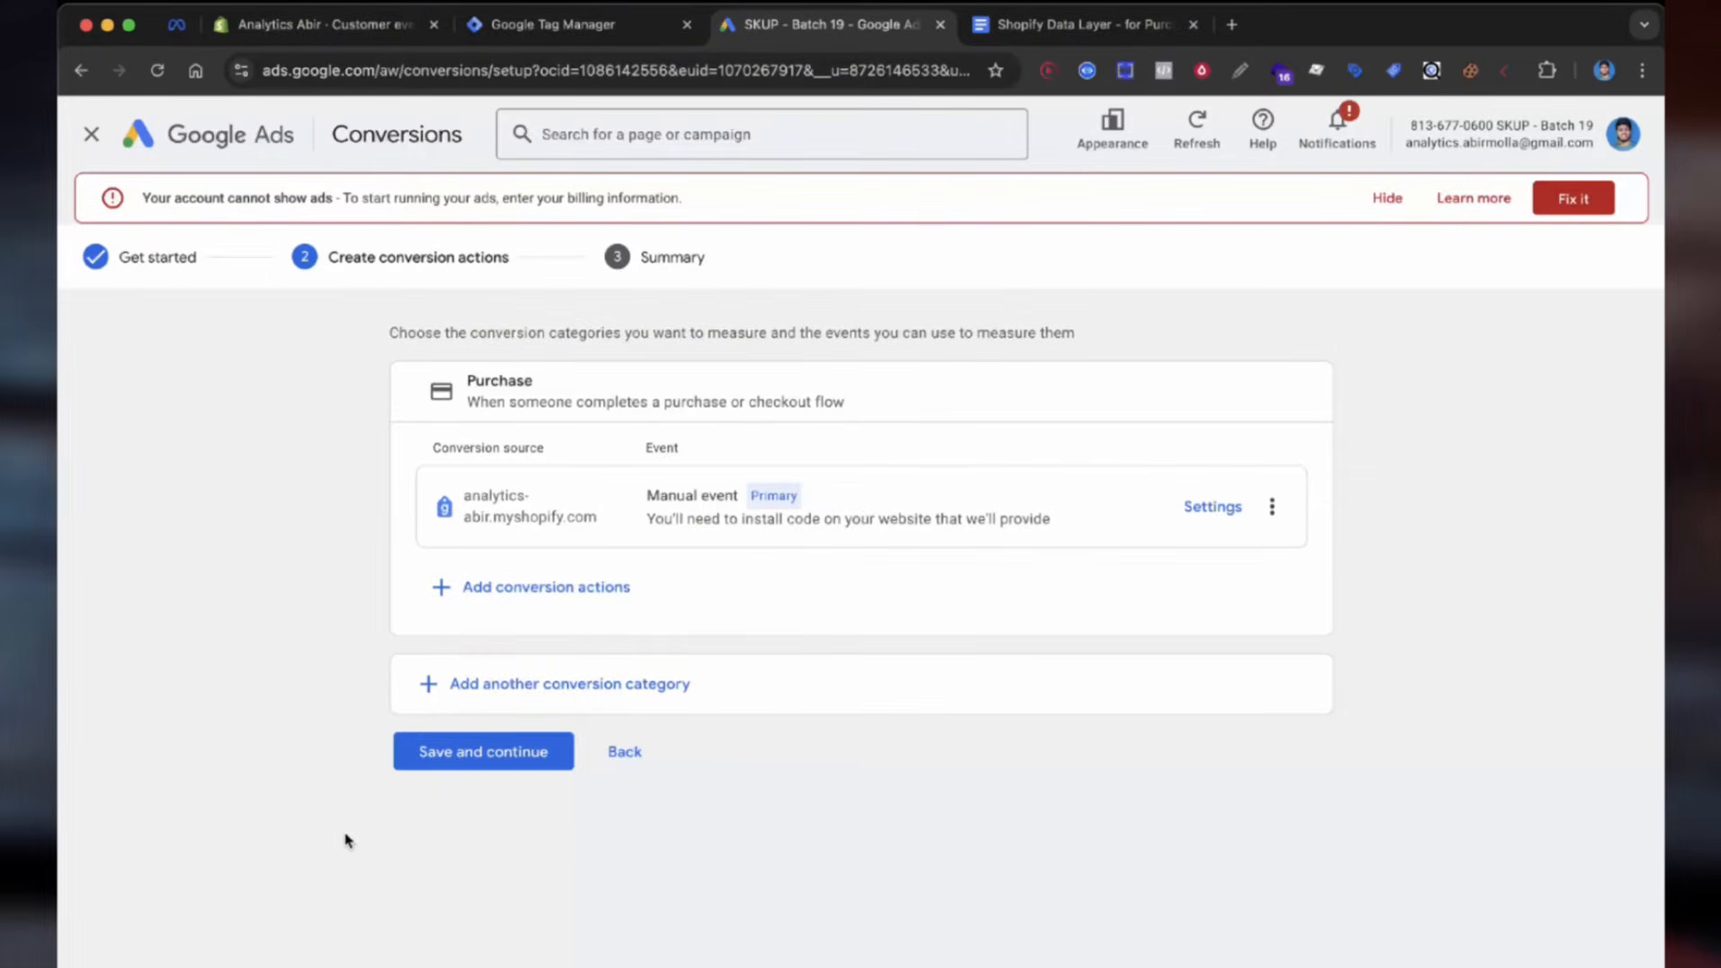
click(428, 754)
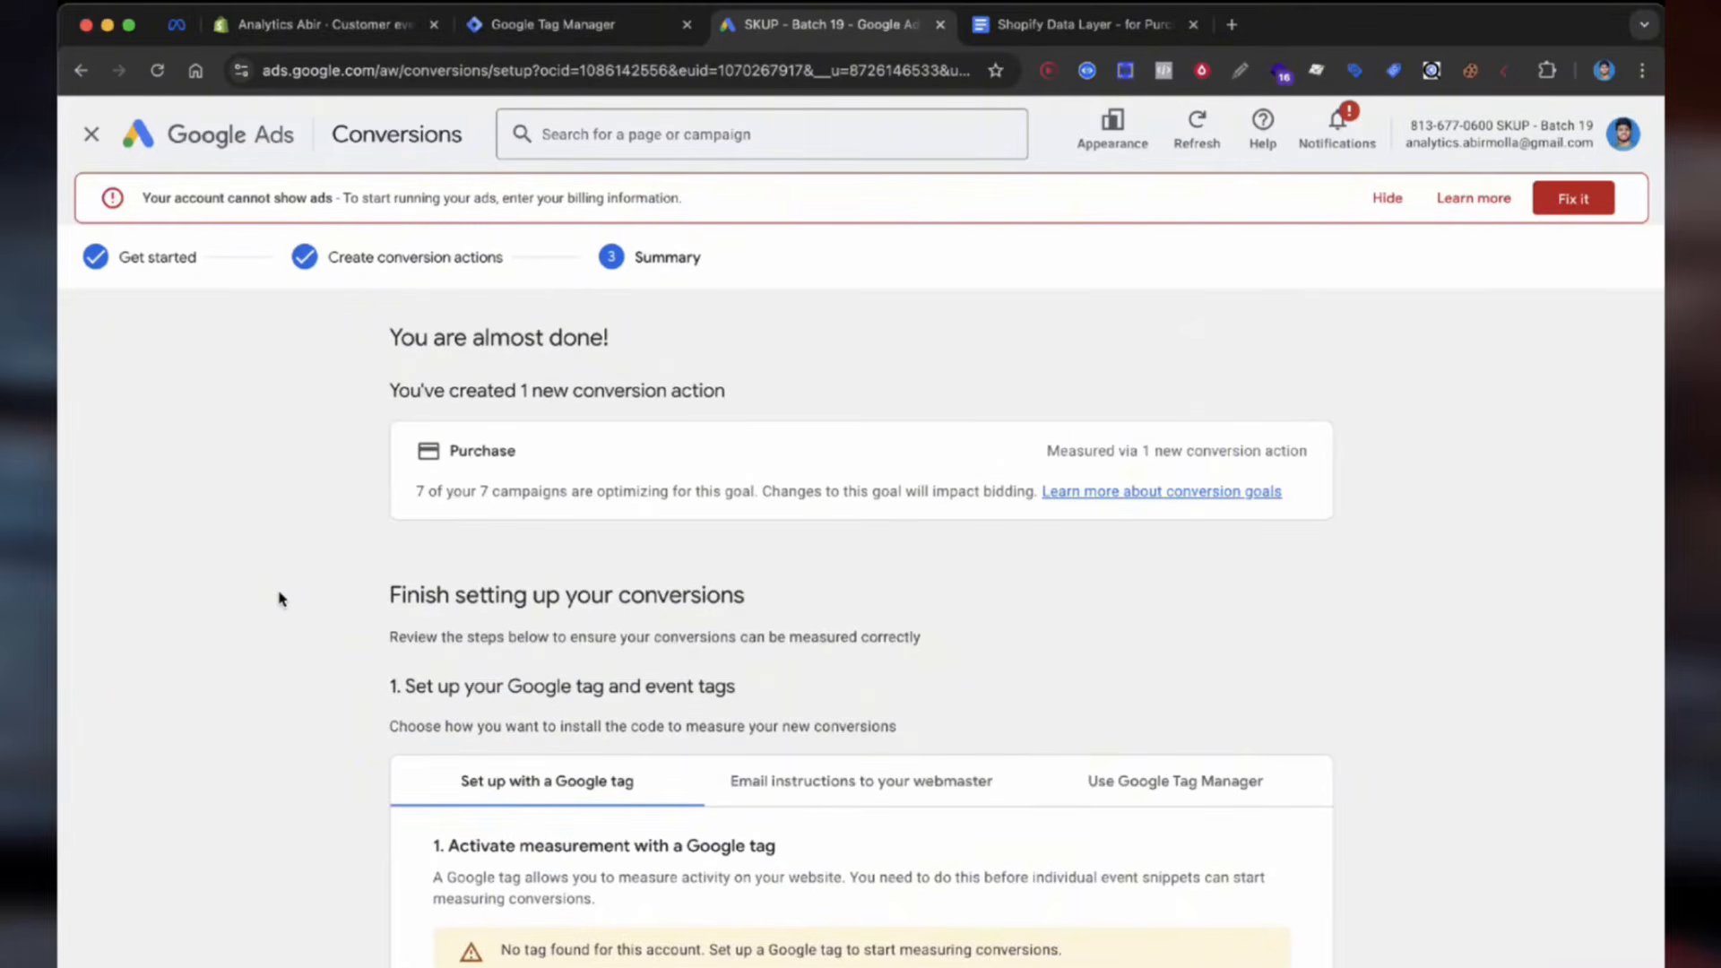
Step: Reveal the Tag Manager install details with the conversion ID and Purchase label, then go to Tag Manager
scroll(281, 599, down, 2)
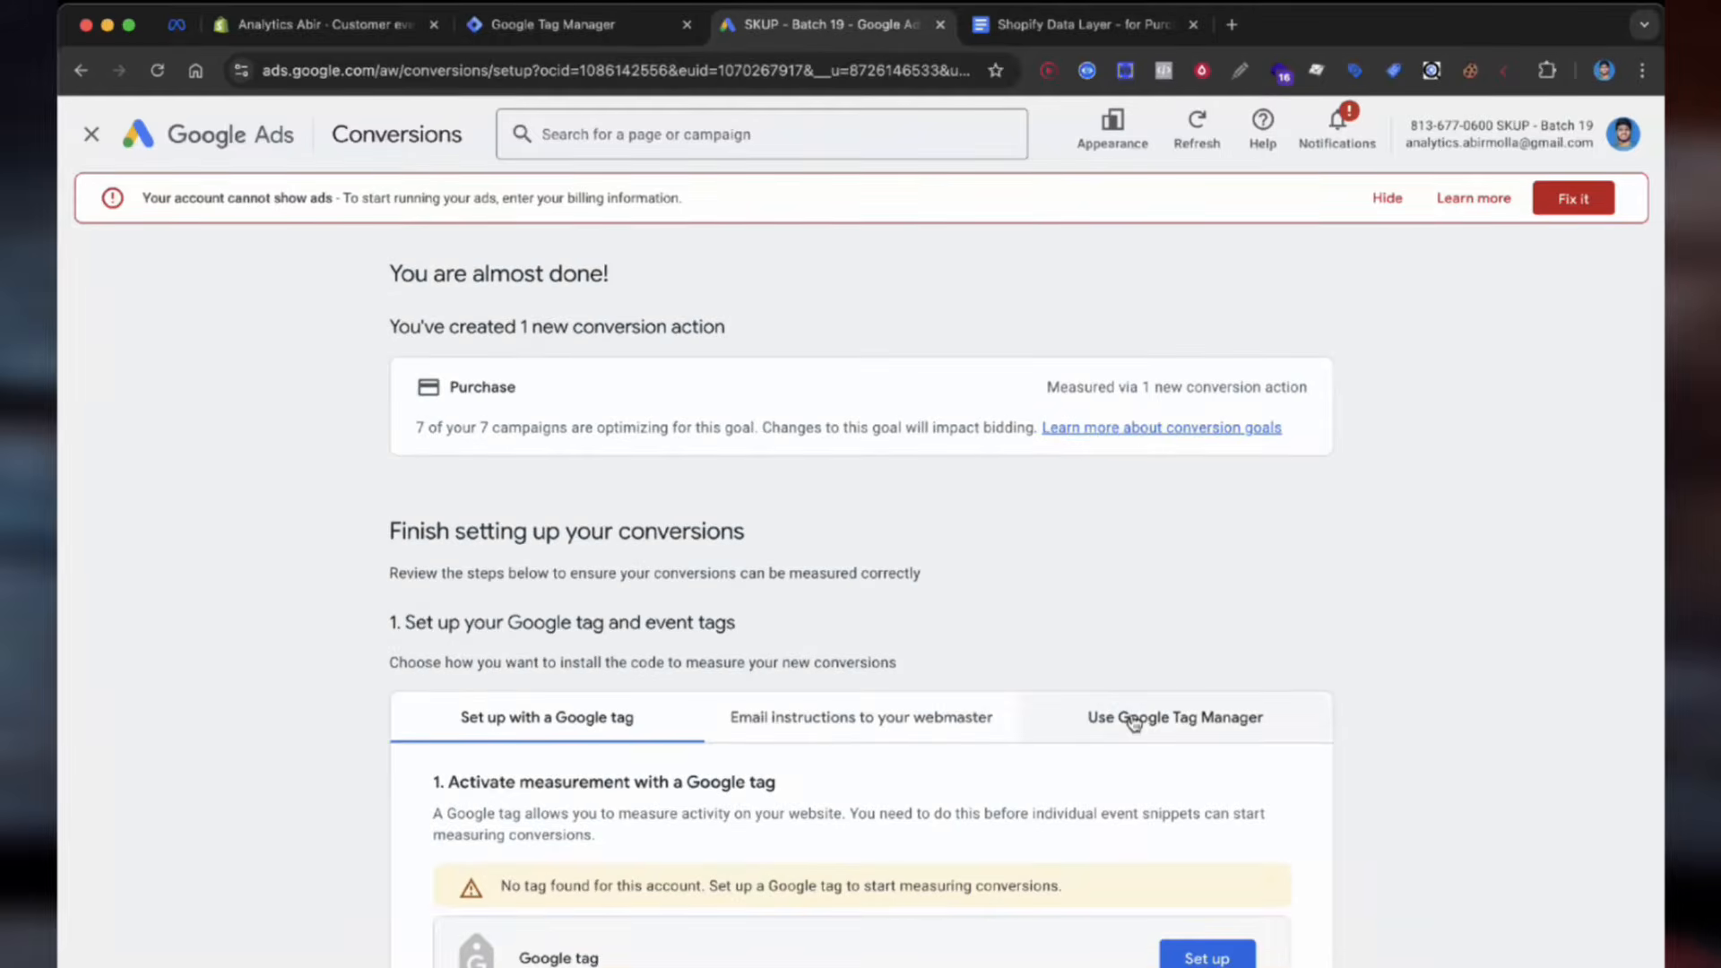
click(1134, 719)
scroll(1031, 758, down, 3)
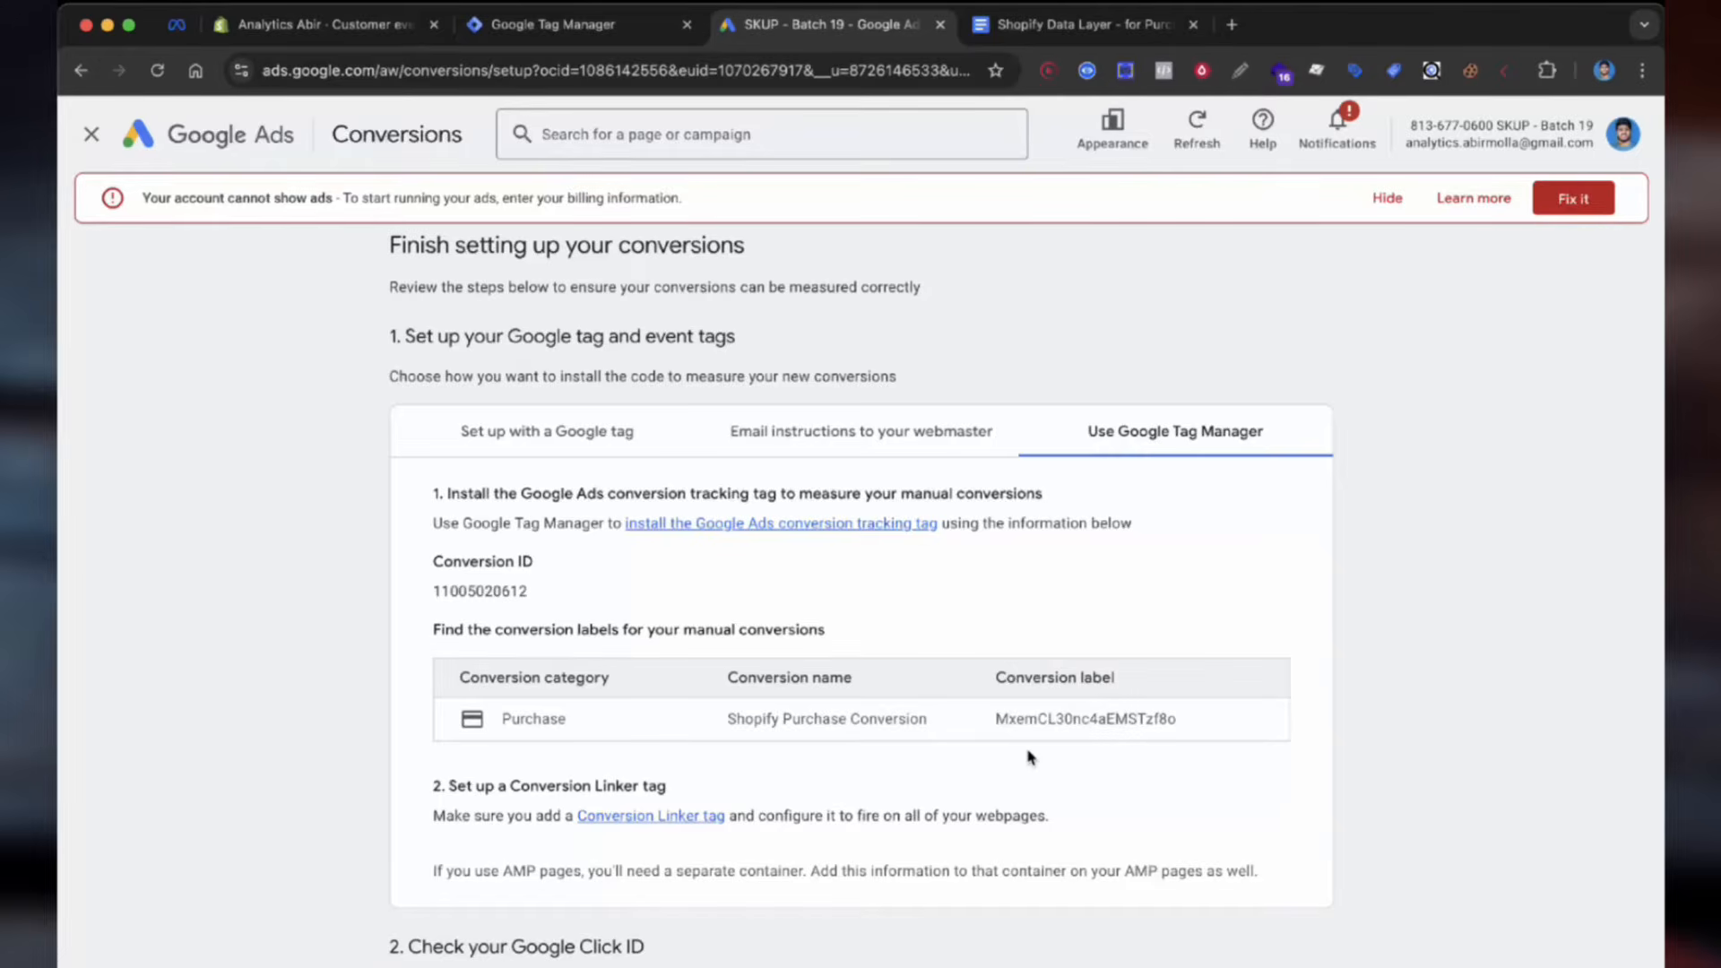
key(ctrl+shift+Tab)
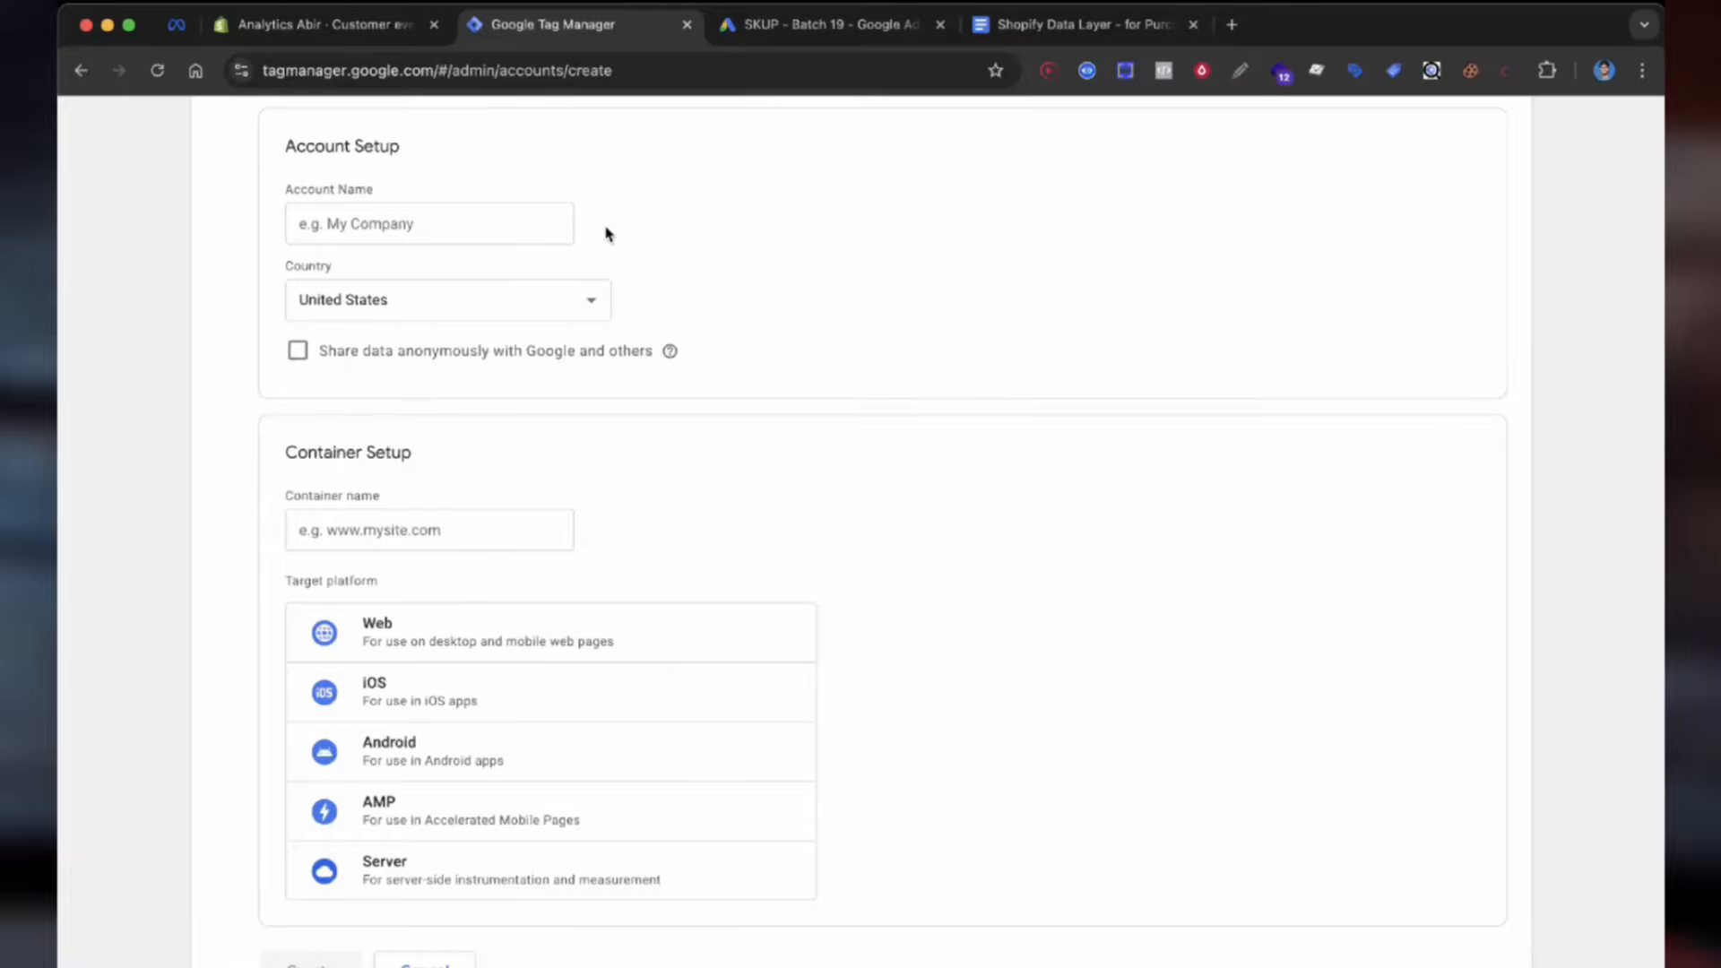
Step: Set up a Tag Manager account named 'My Shop' with a Web container
click(529, 224)
text(My Shop)
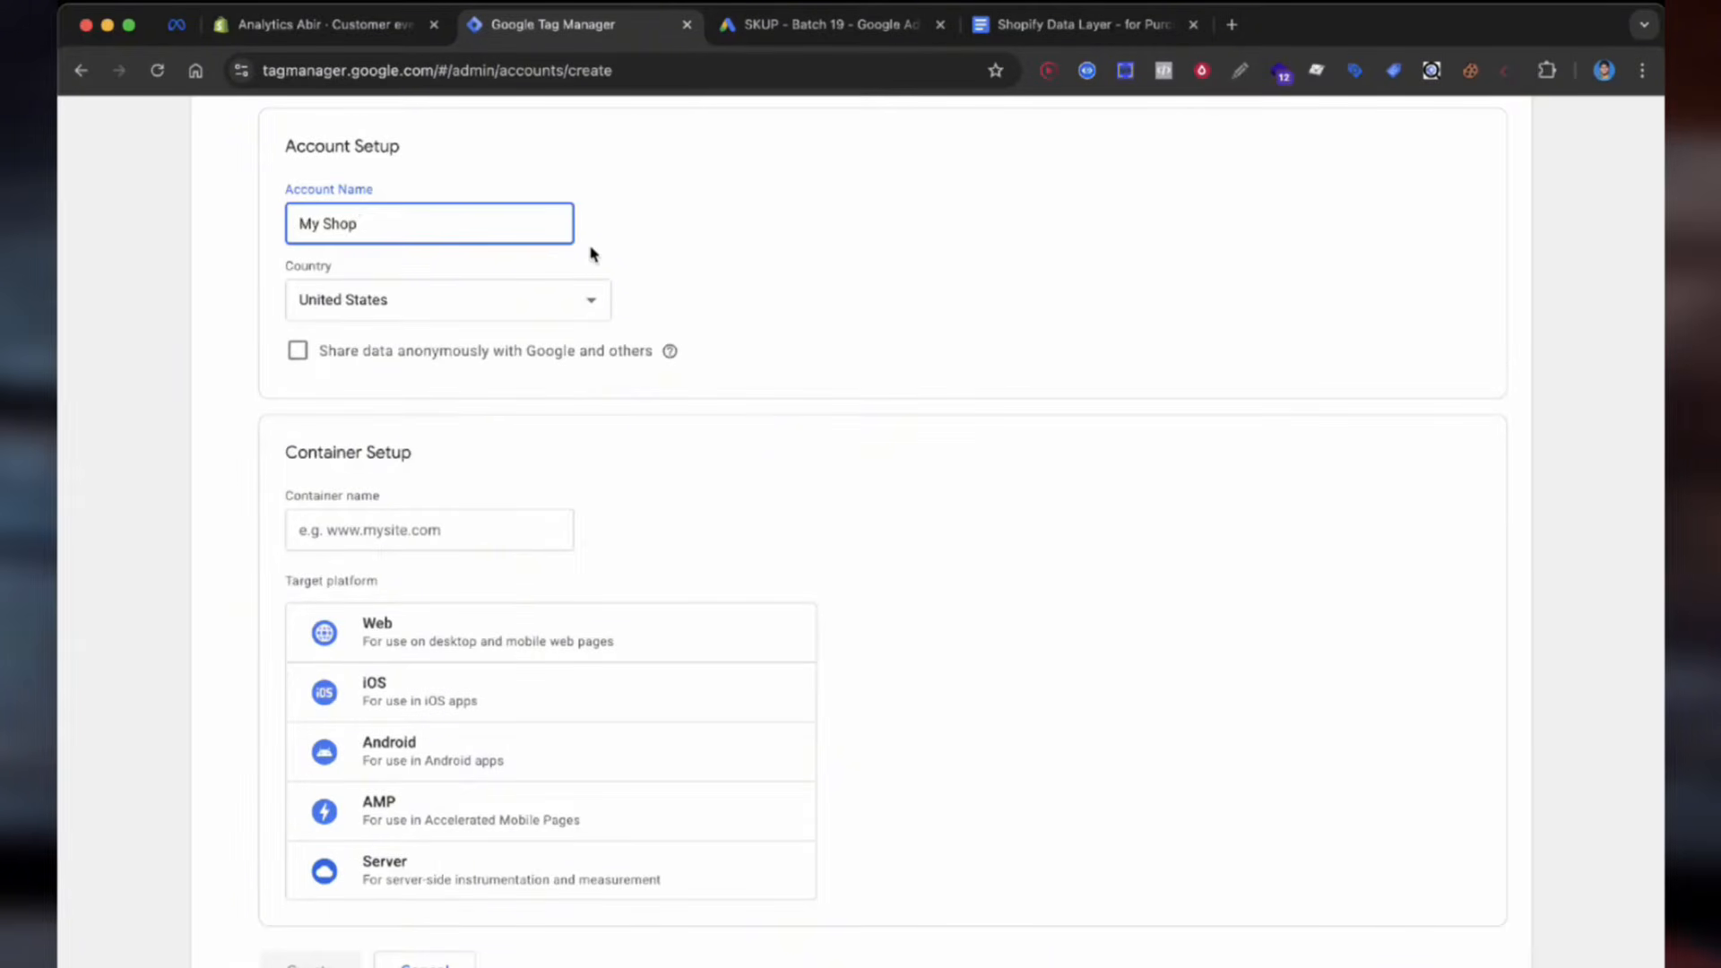
click(530, 315)
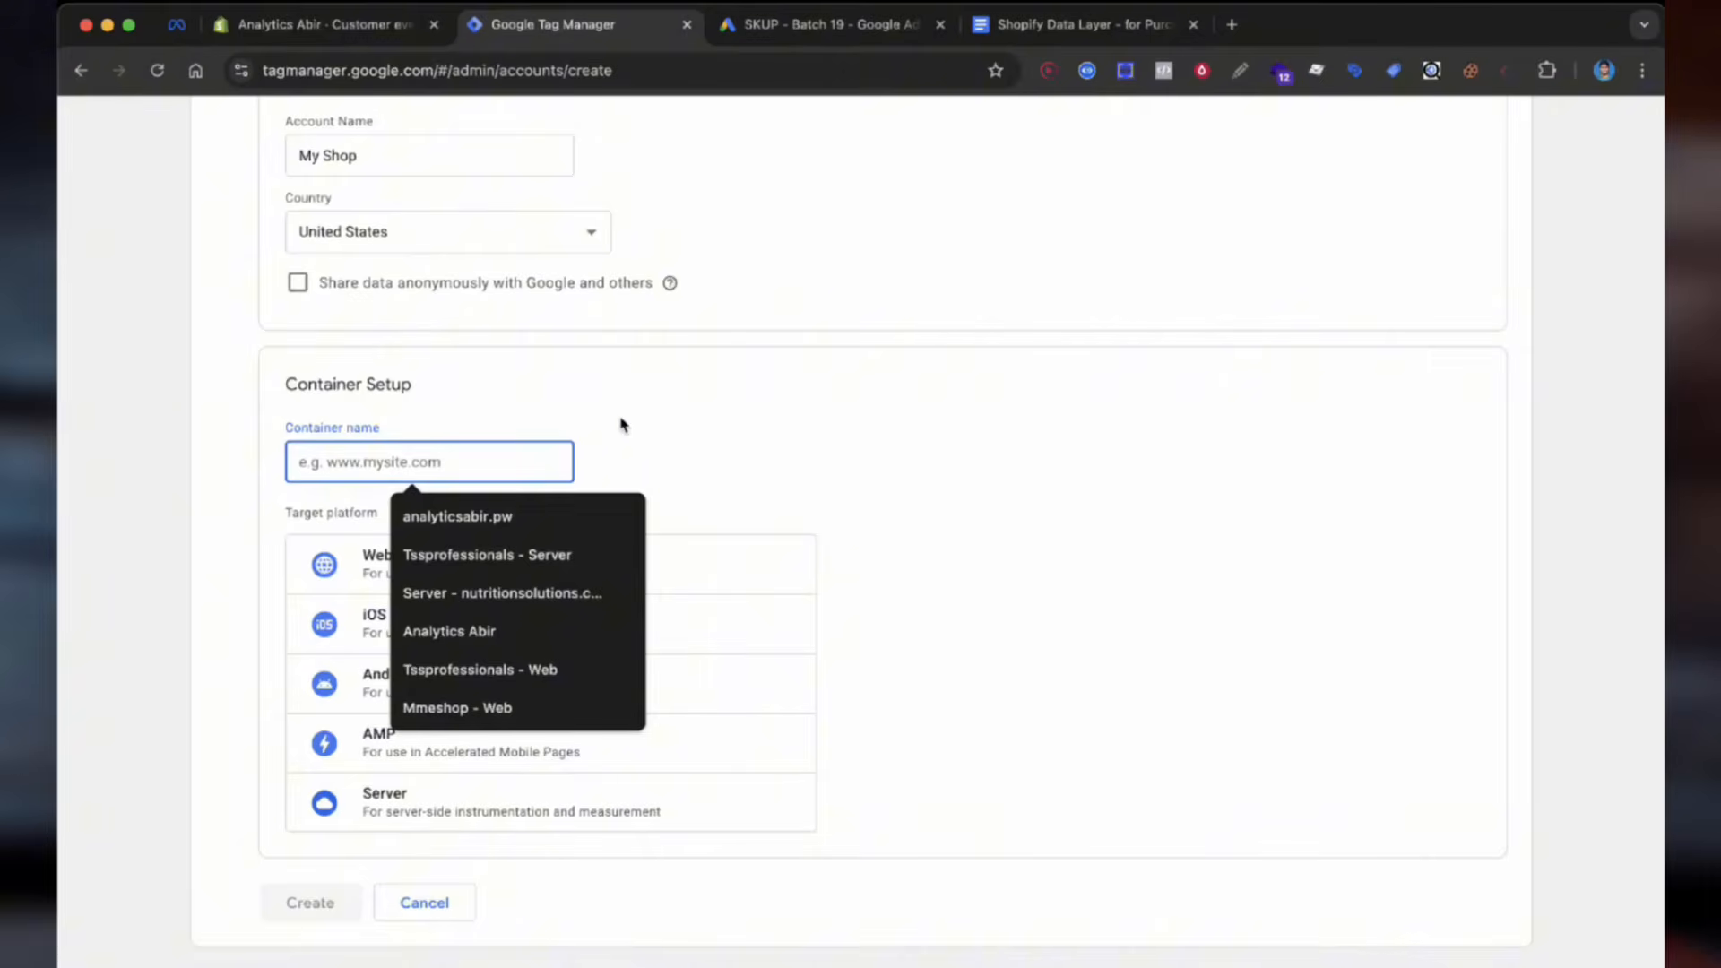
click(401, 577)
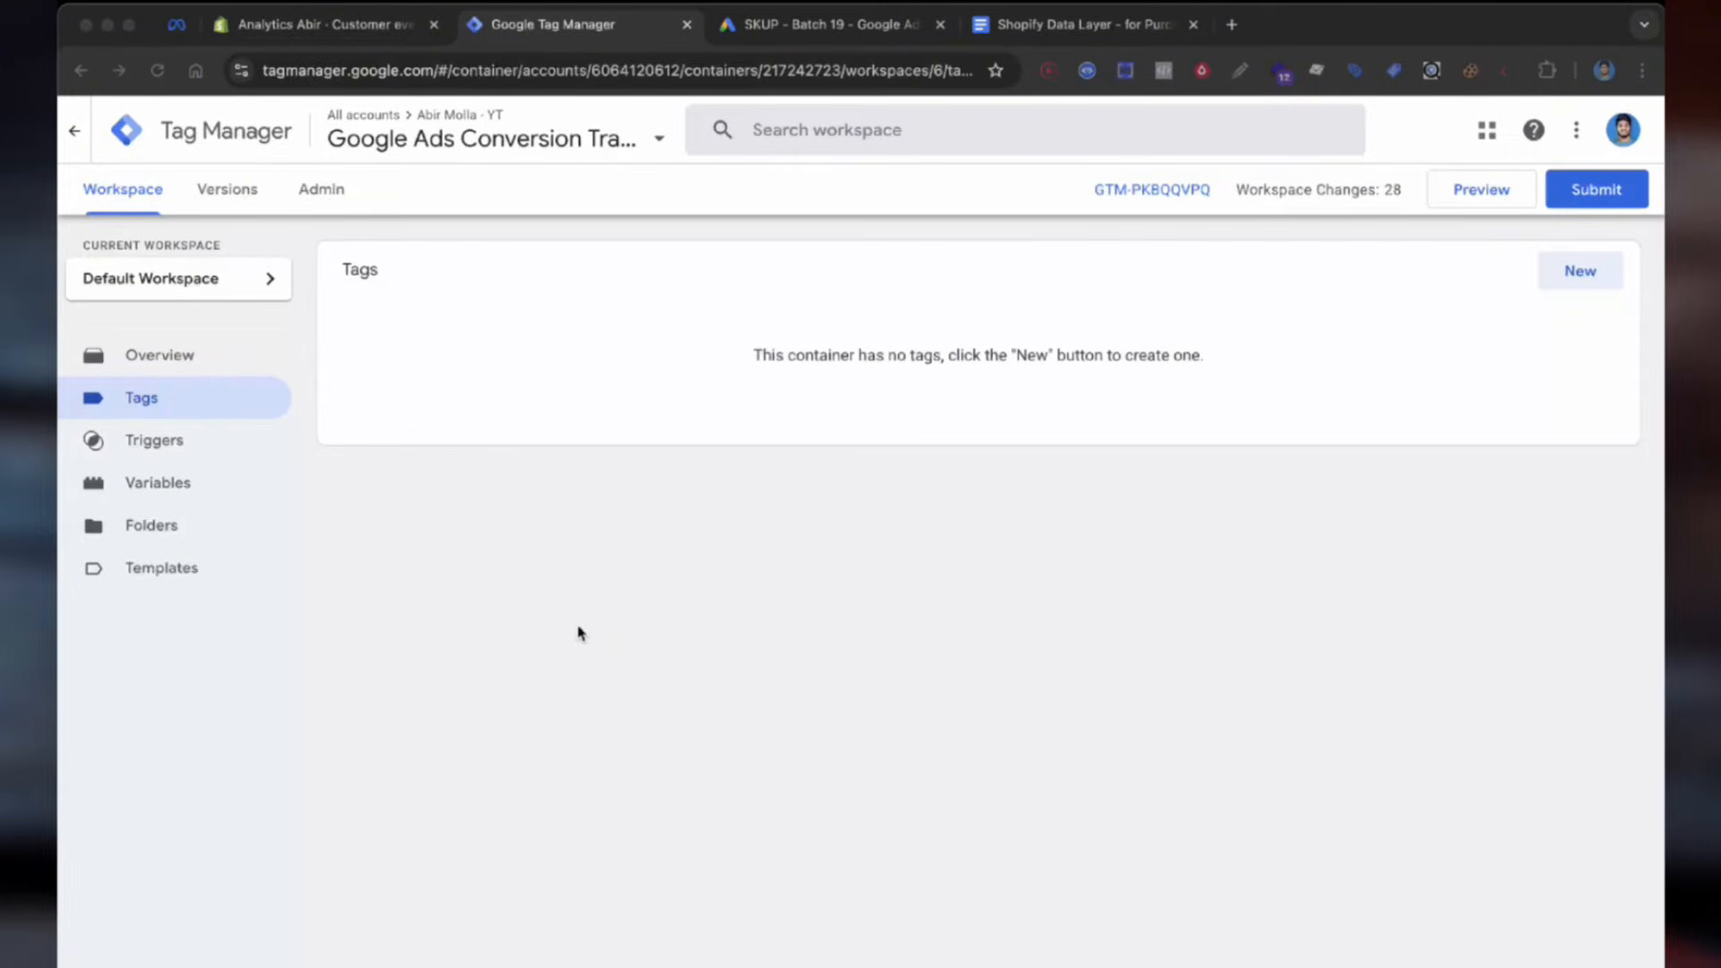
Step: Review the container's install code snippets, then switch to the data layer document
click(1138, 190)
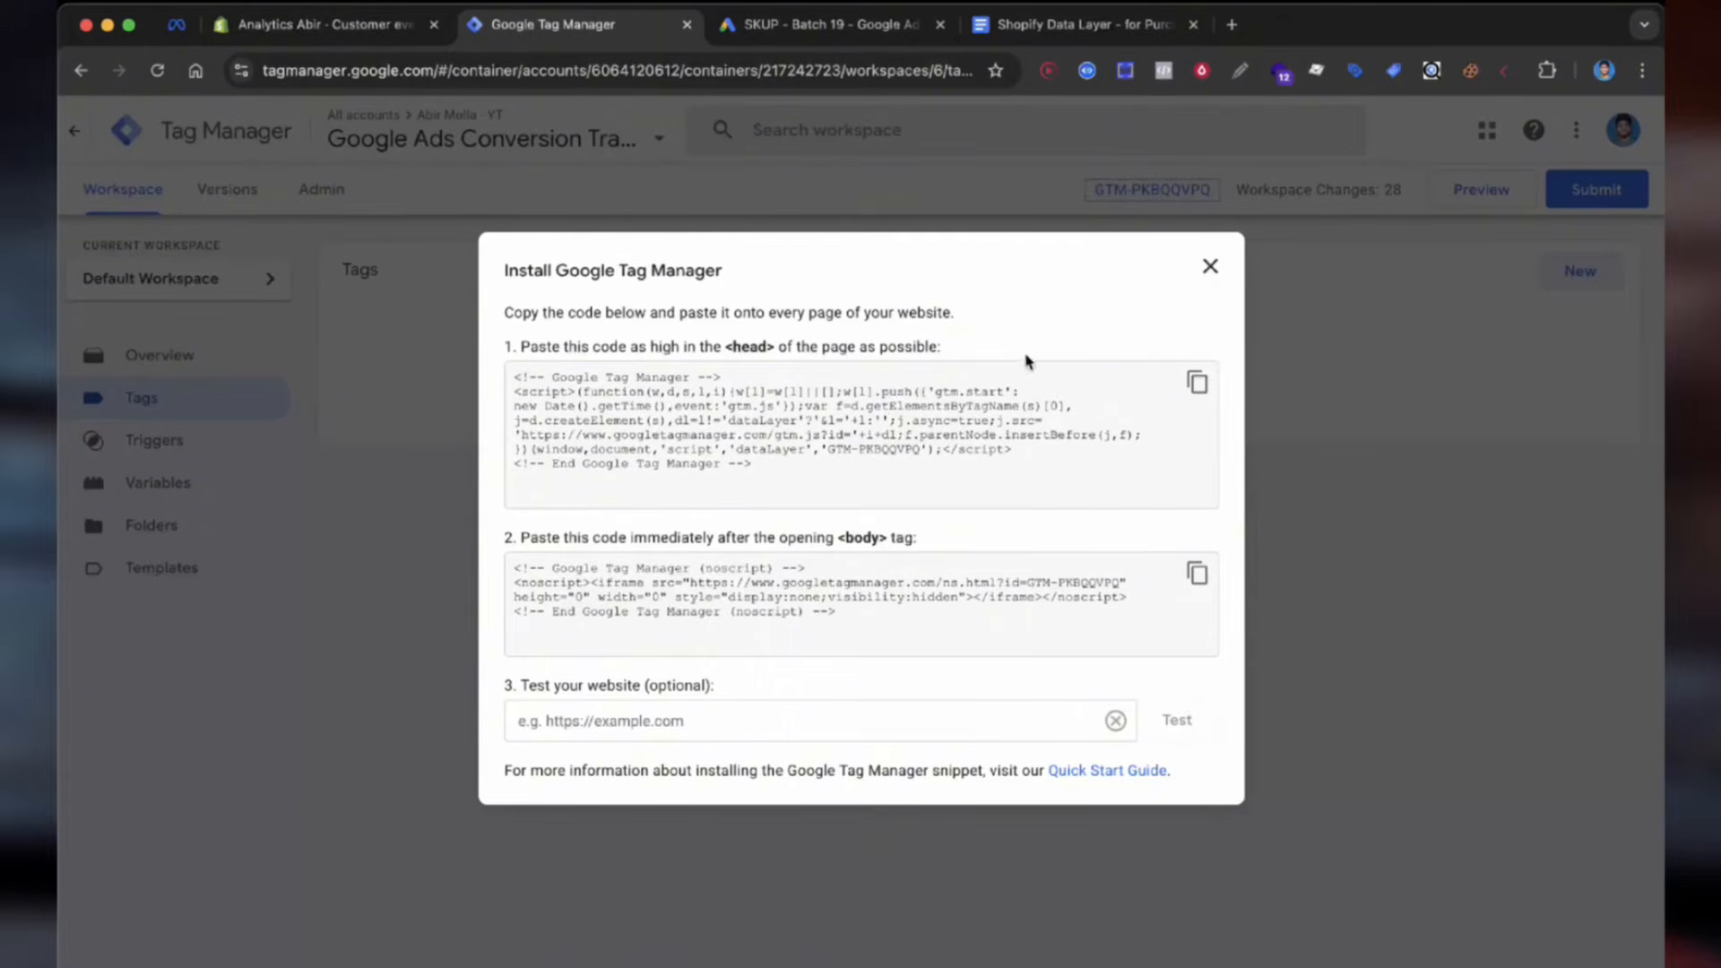
click(1209, 282)
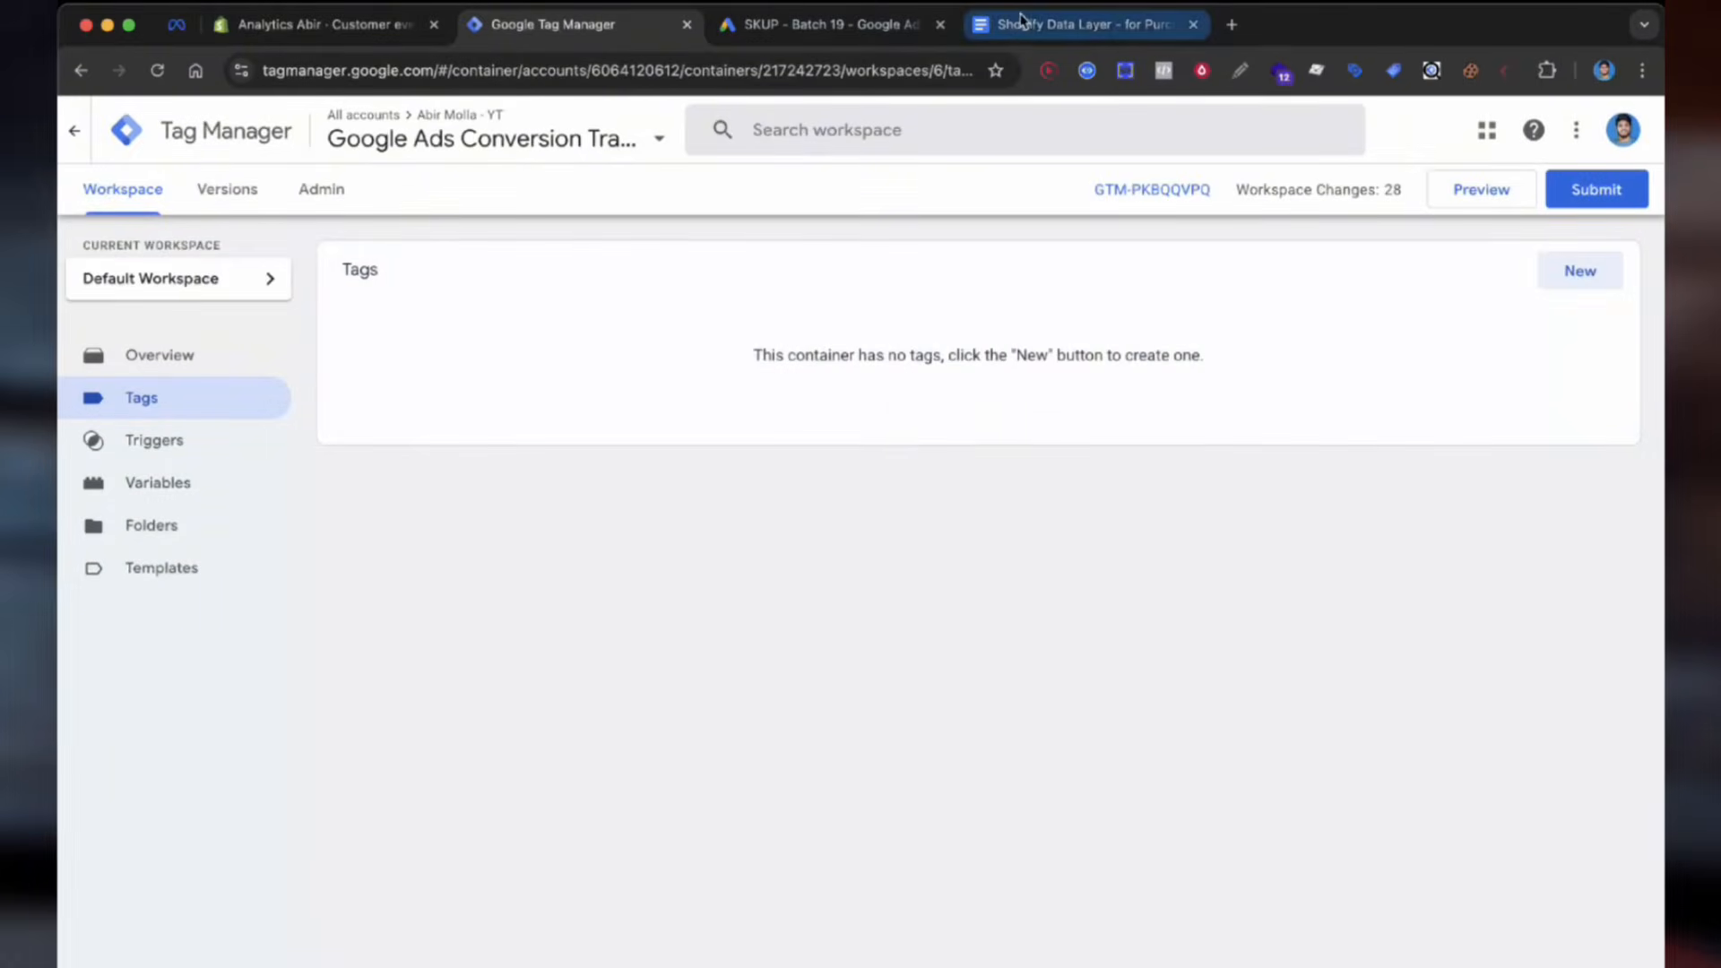
click(1022, 20)
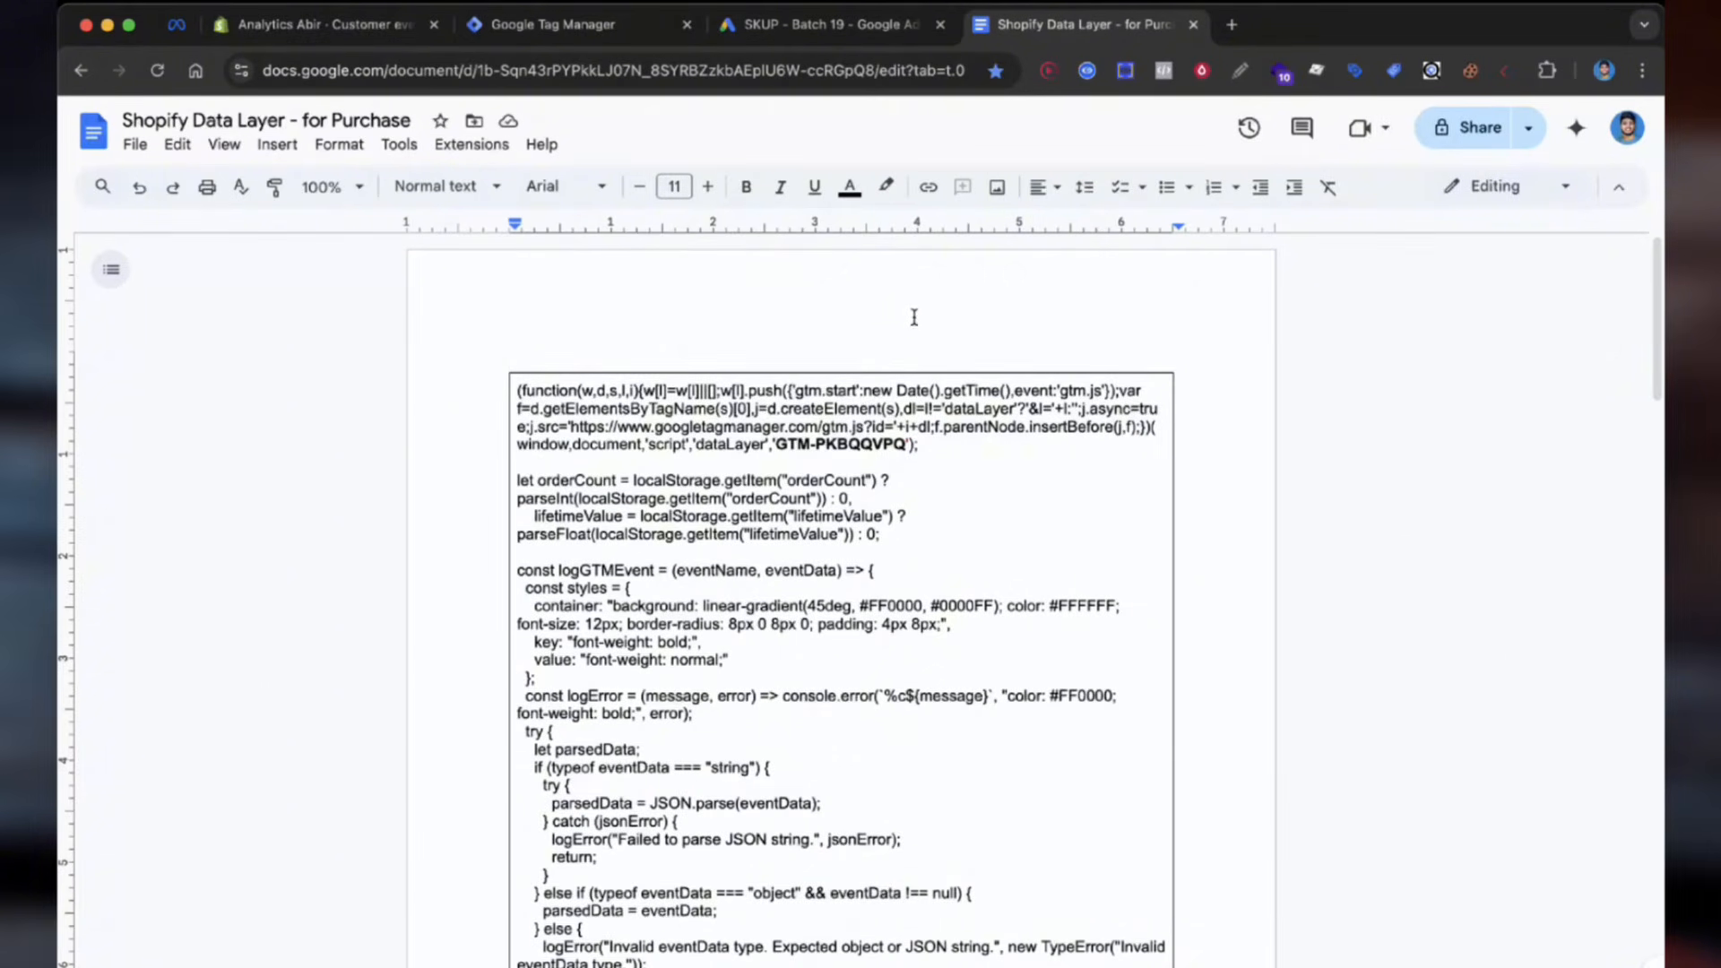
Step: Copy the GTM container ID from the install snippet over the ID in the document's script
click(556, 24)
click(1151, 189)
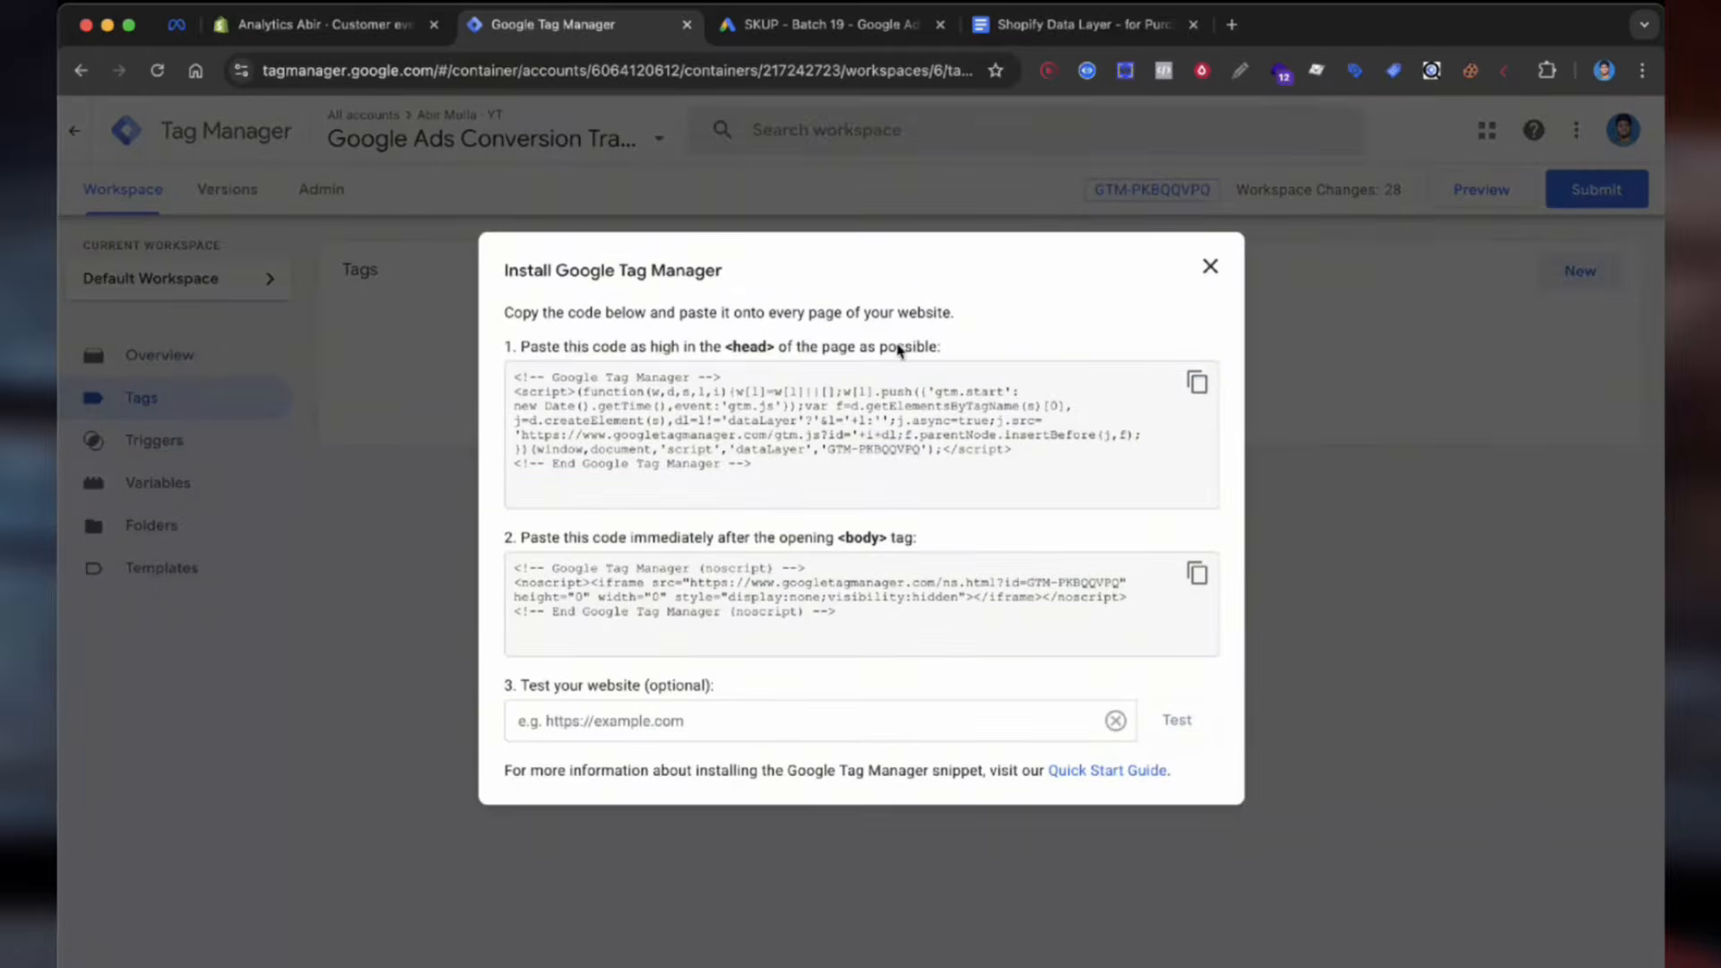
double_click(914, 448)
key(ctrl+c)
click(1048, 26)
double_click(853, 443)
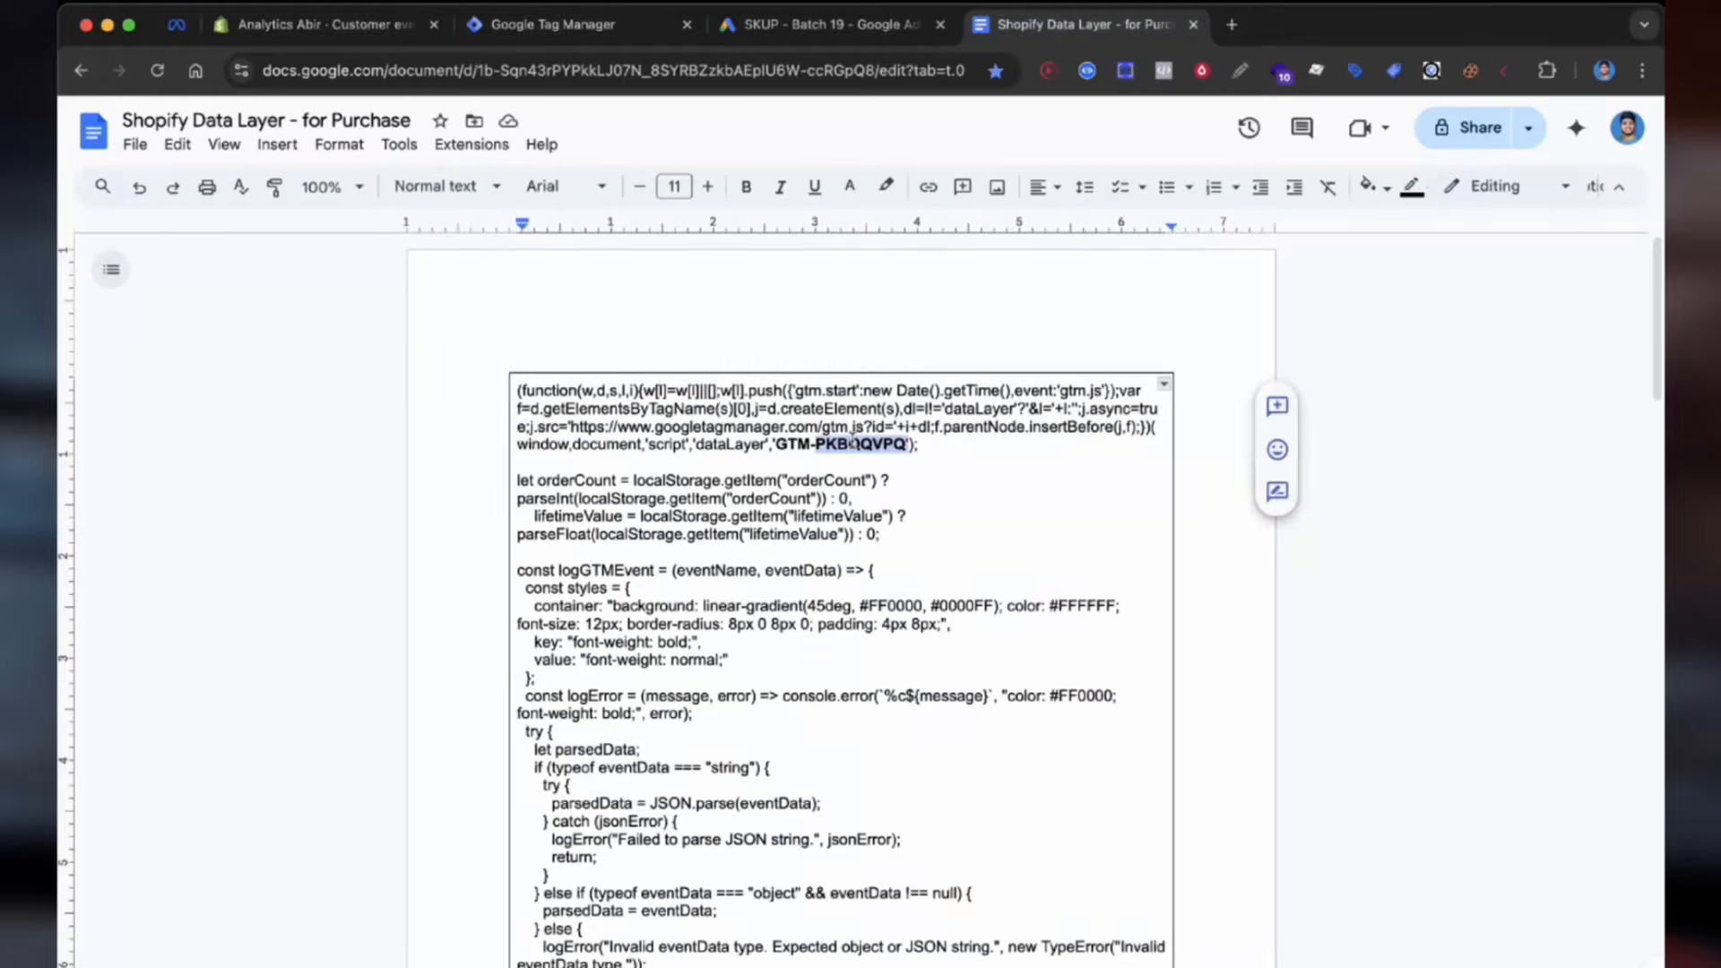
key(ctrl+v)
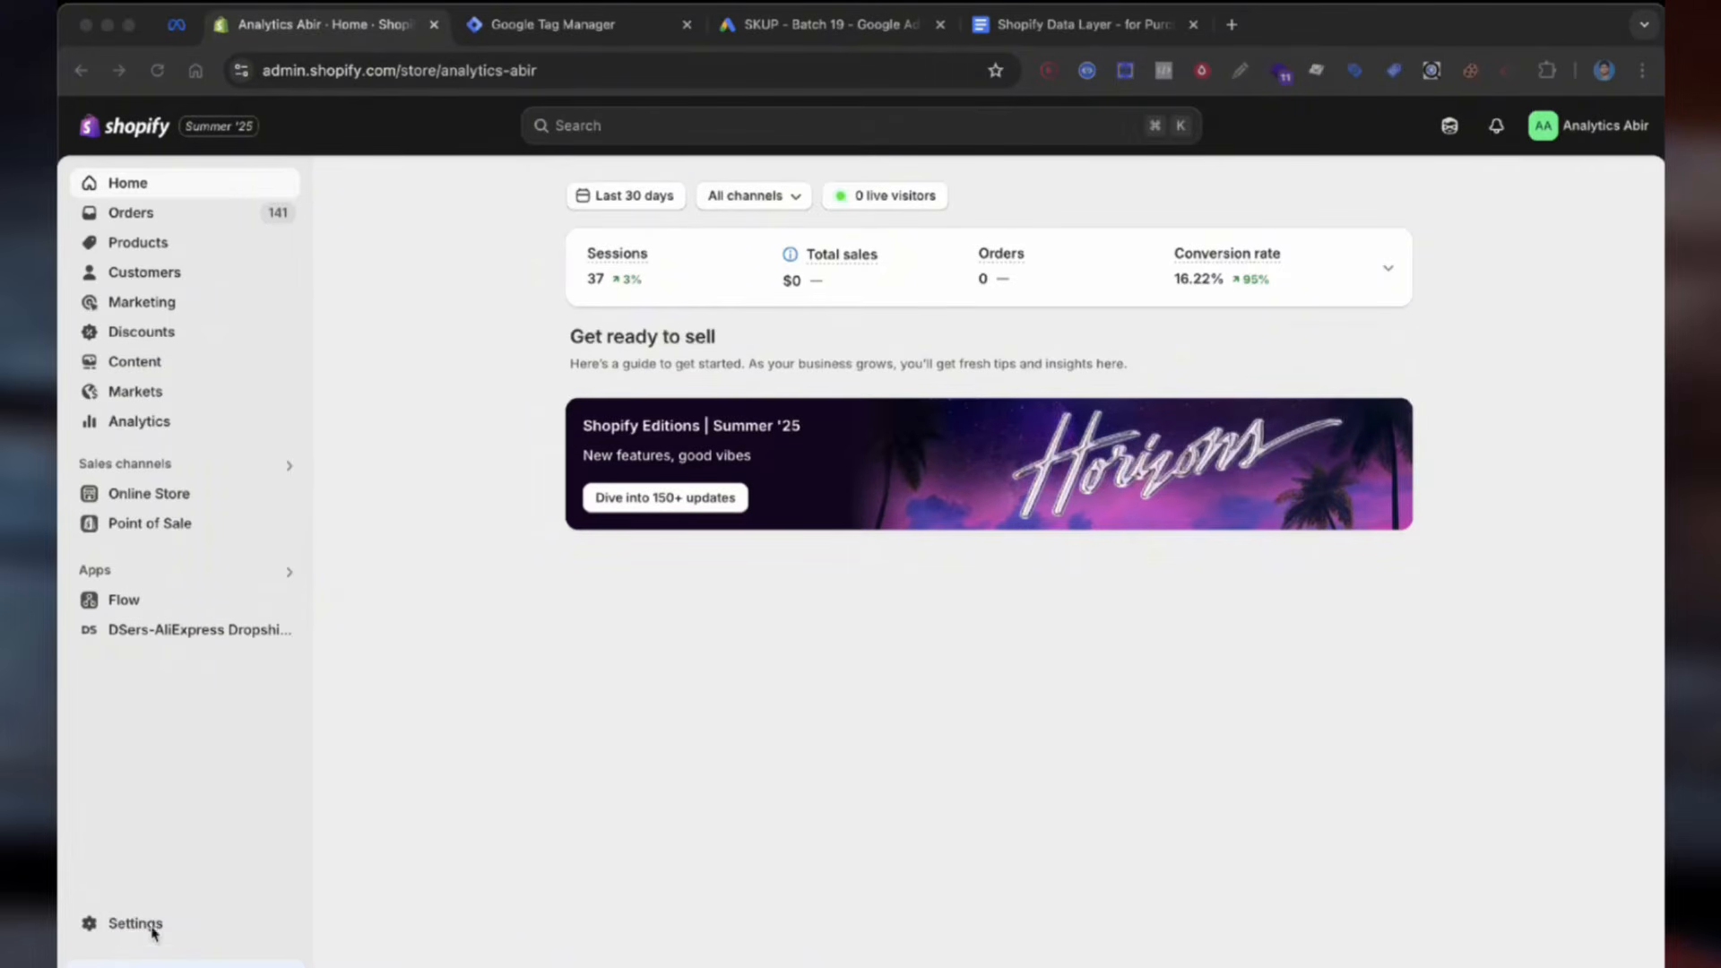
Step: Add a custom pixel named 'Purchase Conversion' under Shopify's Customer events
click(171, 931)
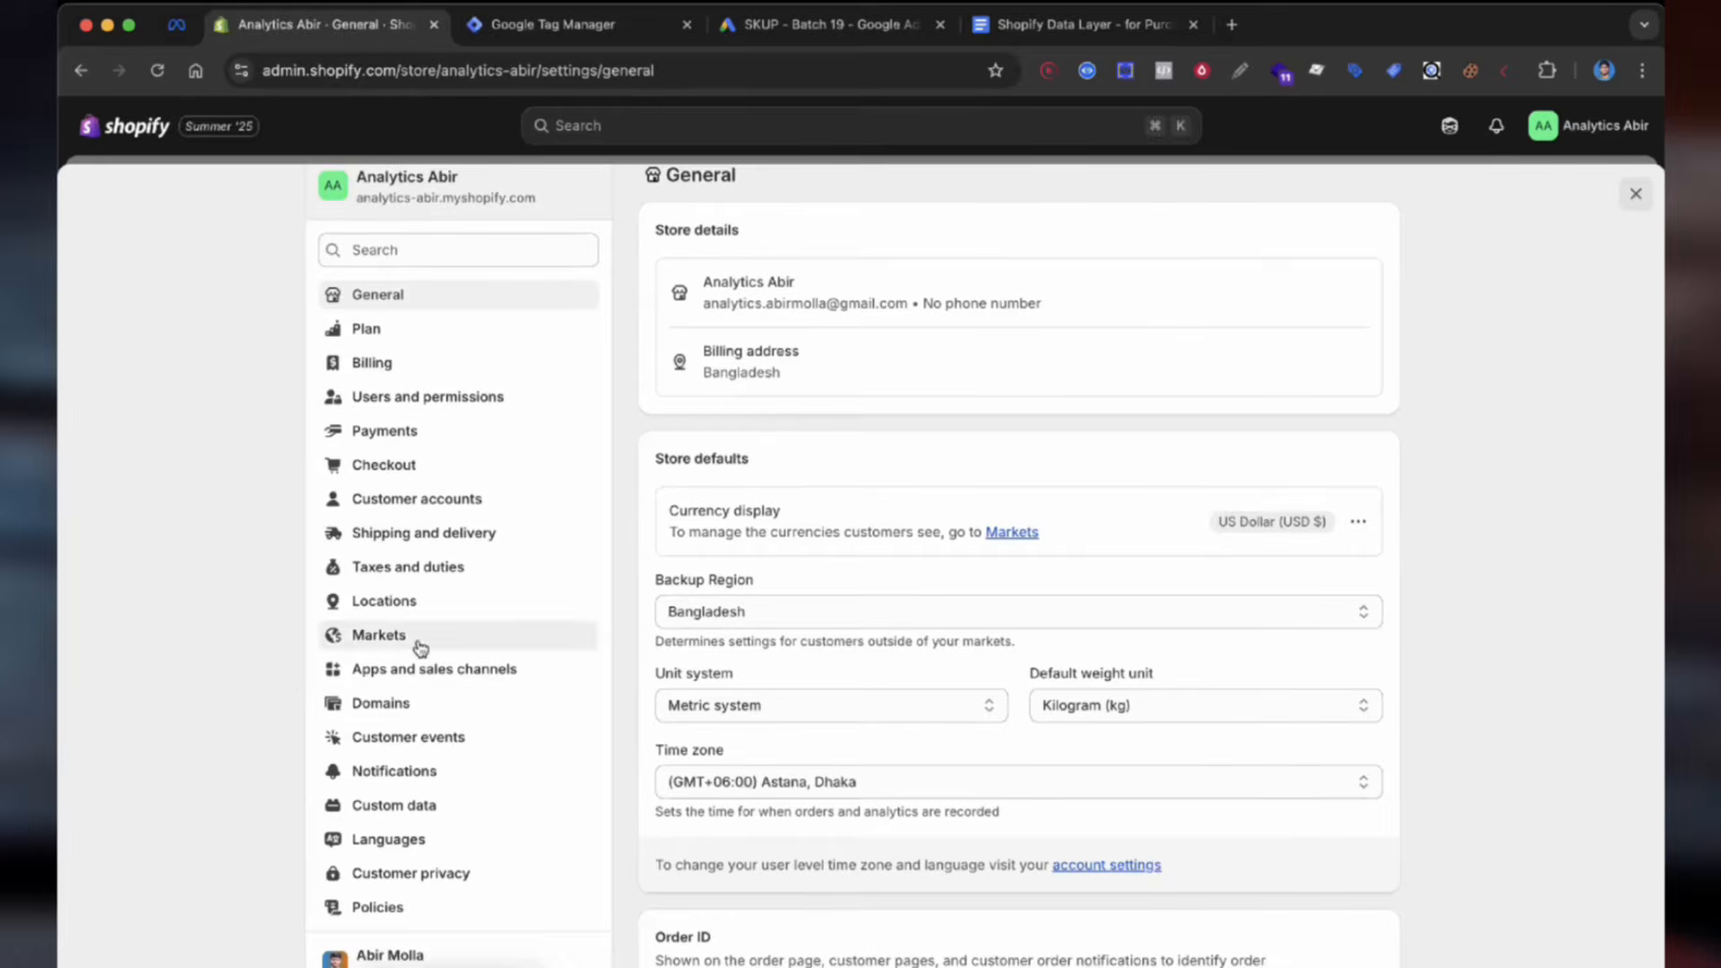
click(434, 737)
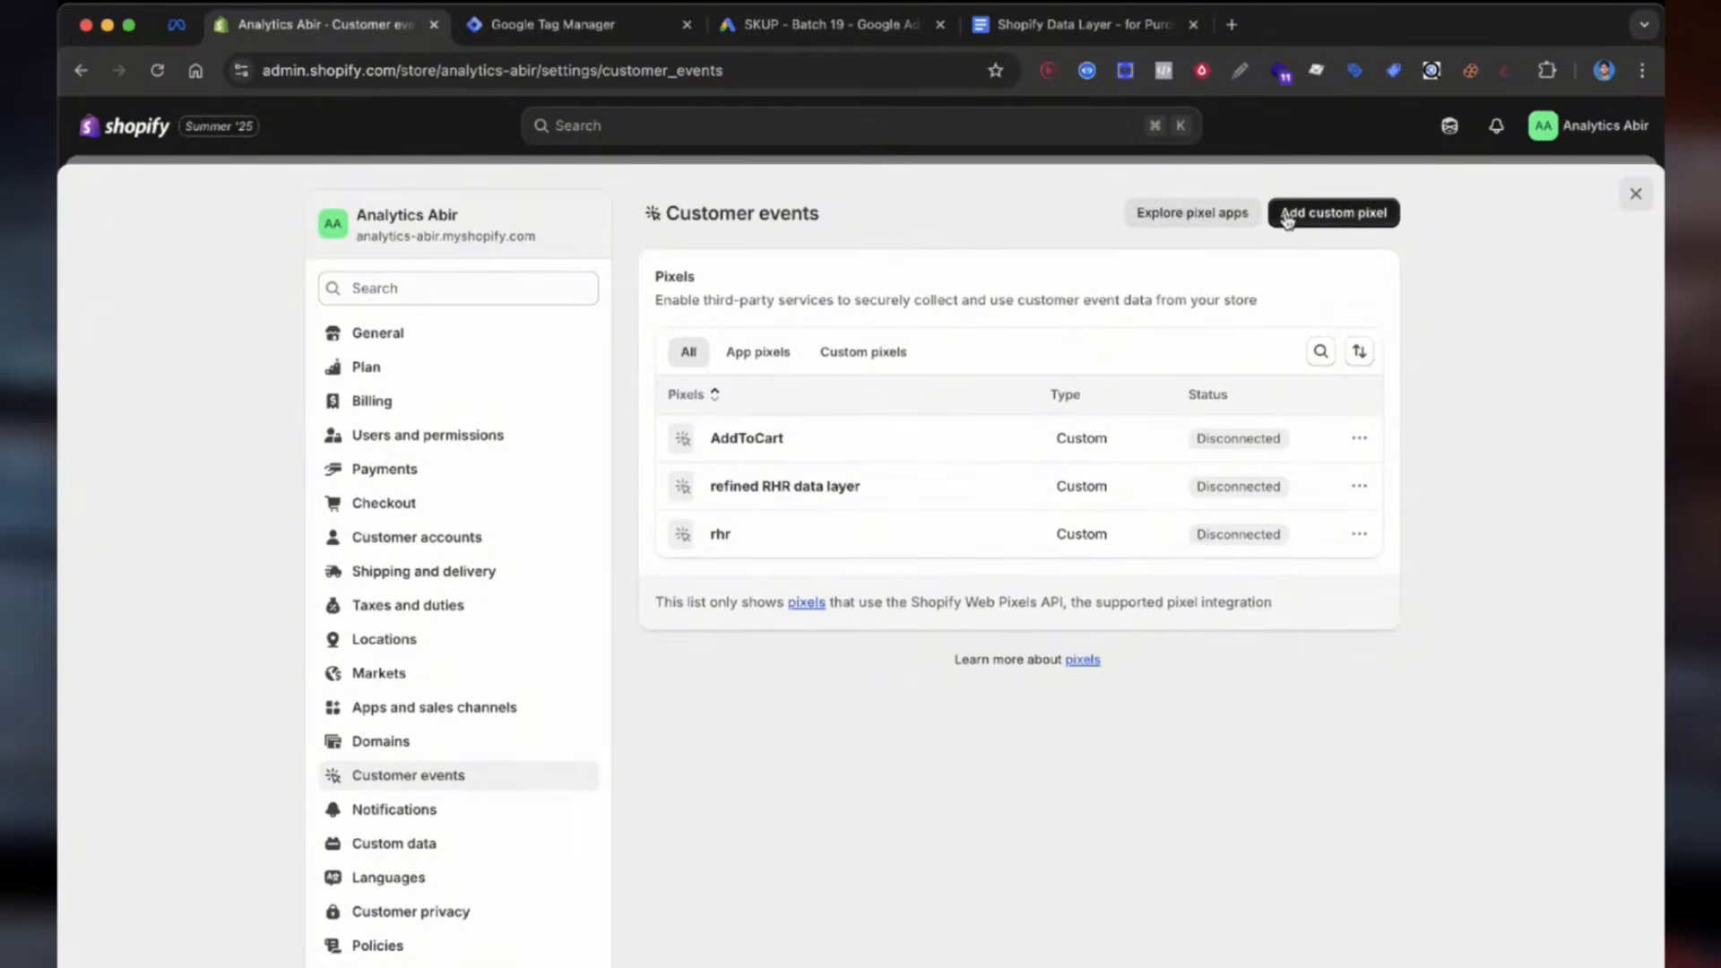
click(1331, 210)
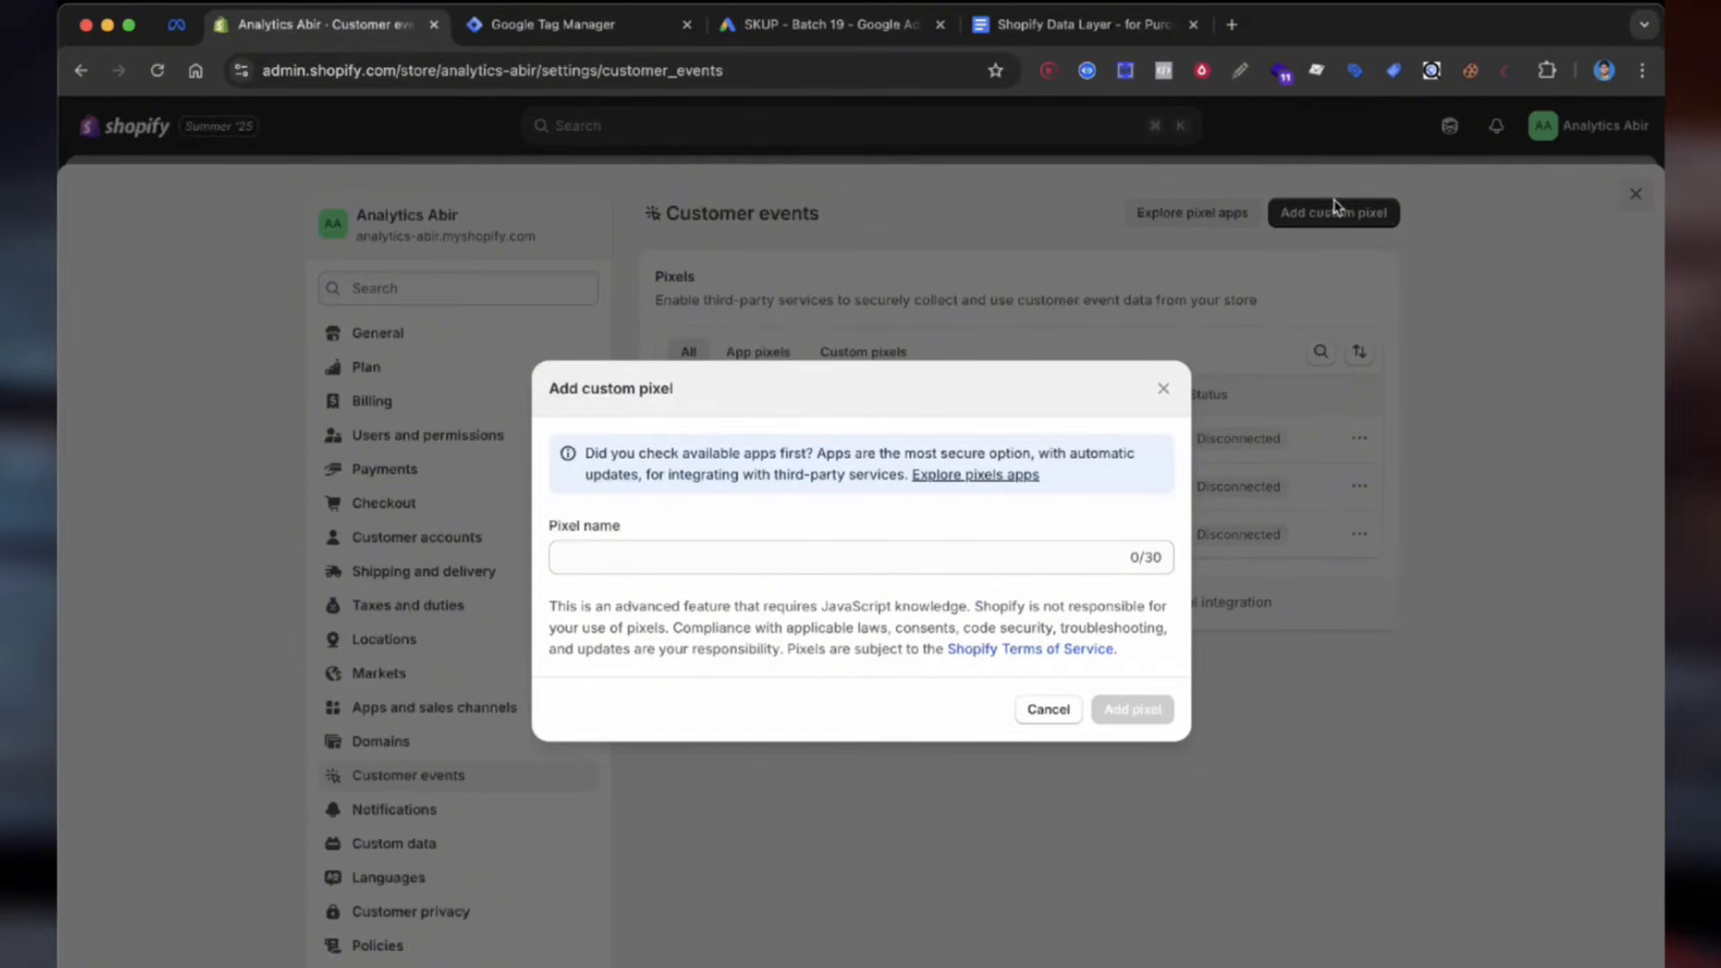
click(872, 554)
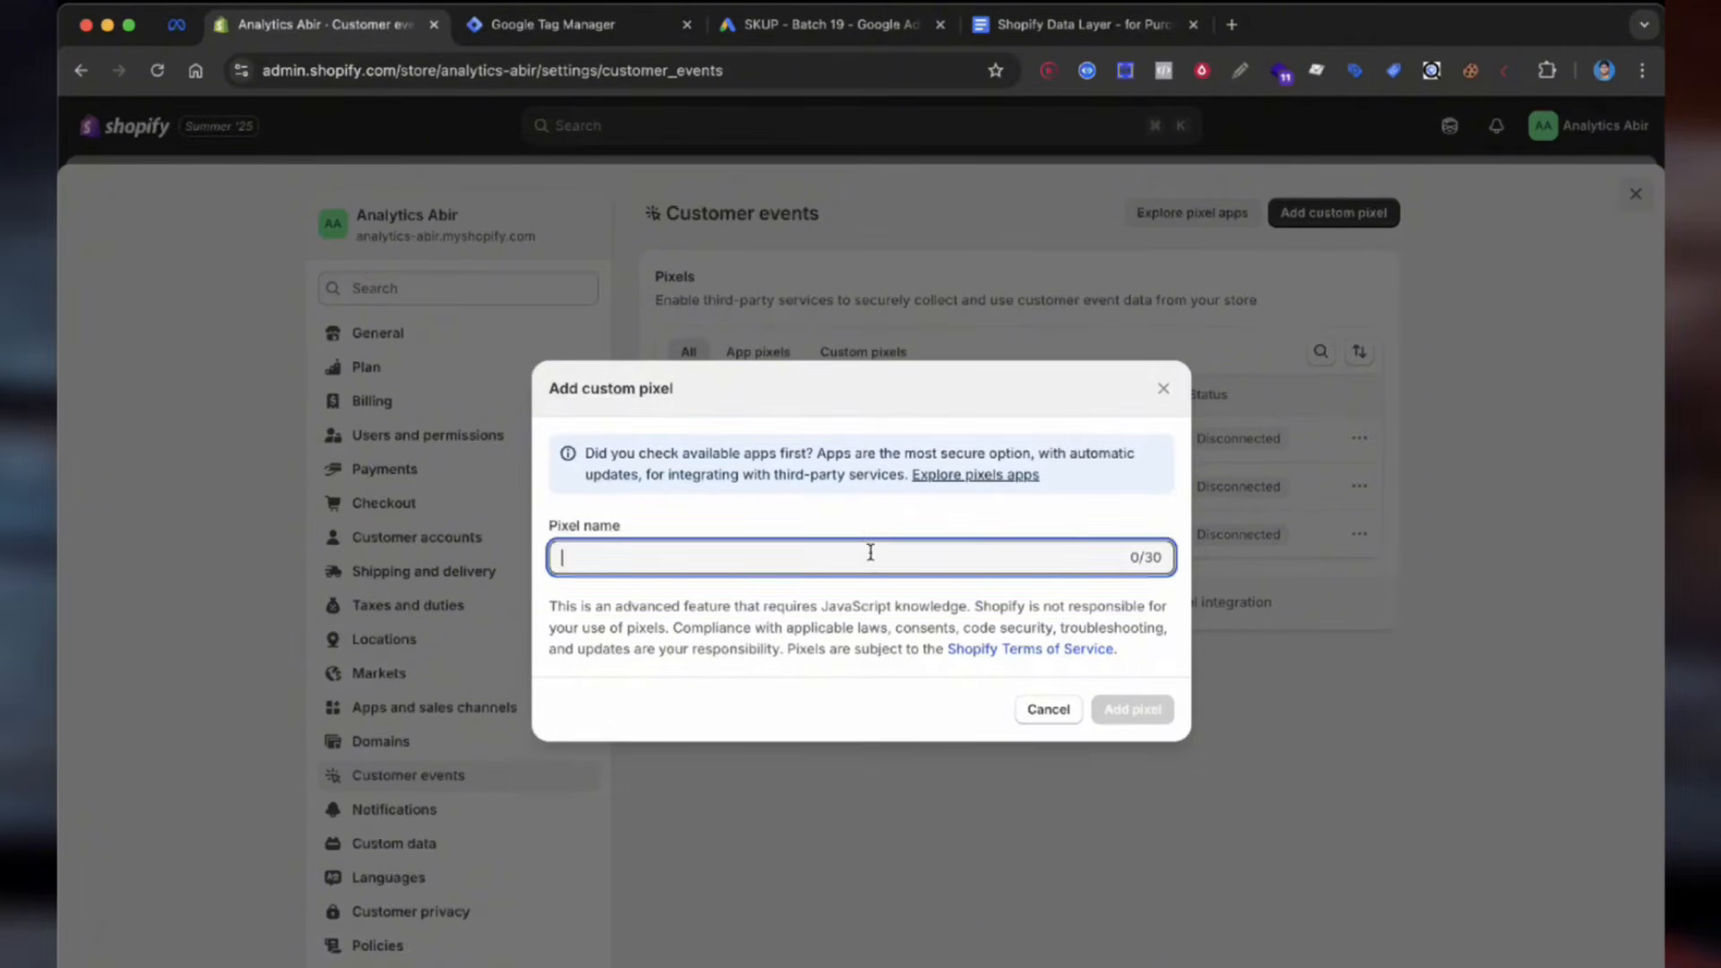
text(Purchase Conversion)
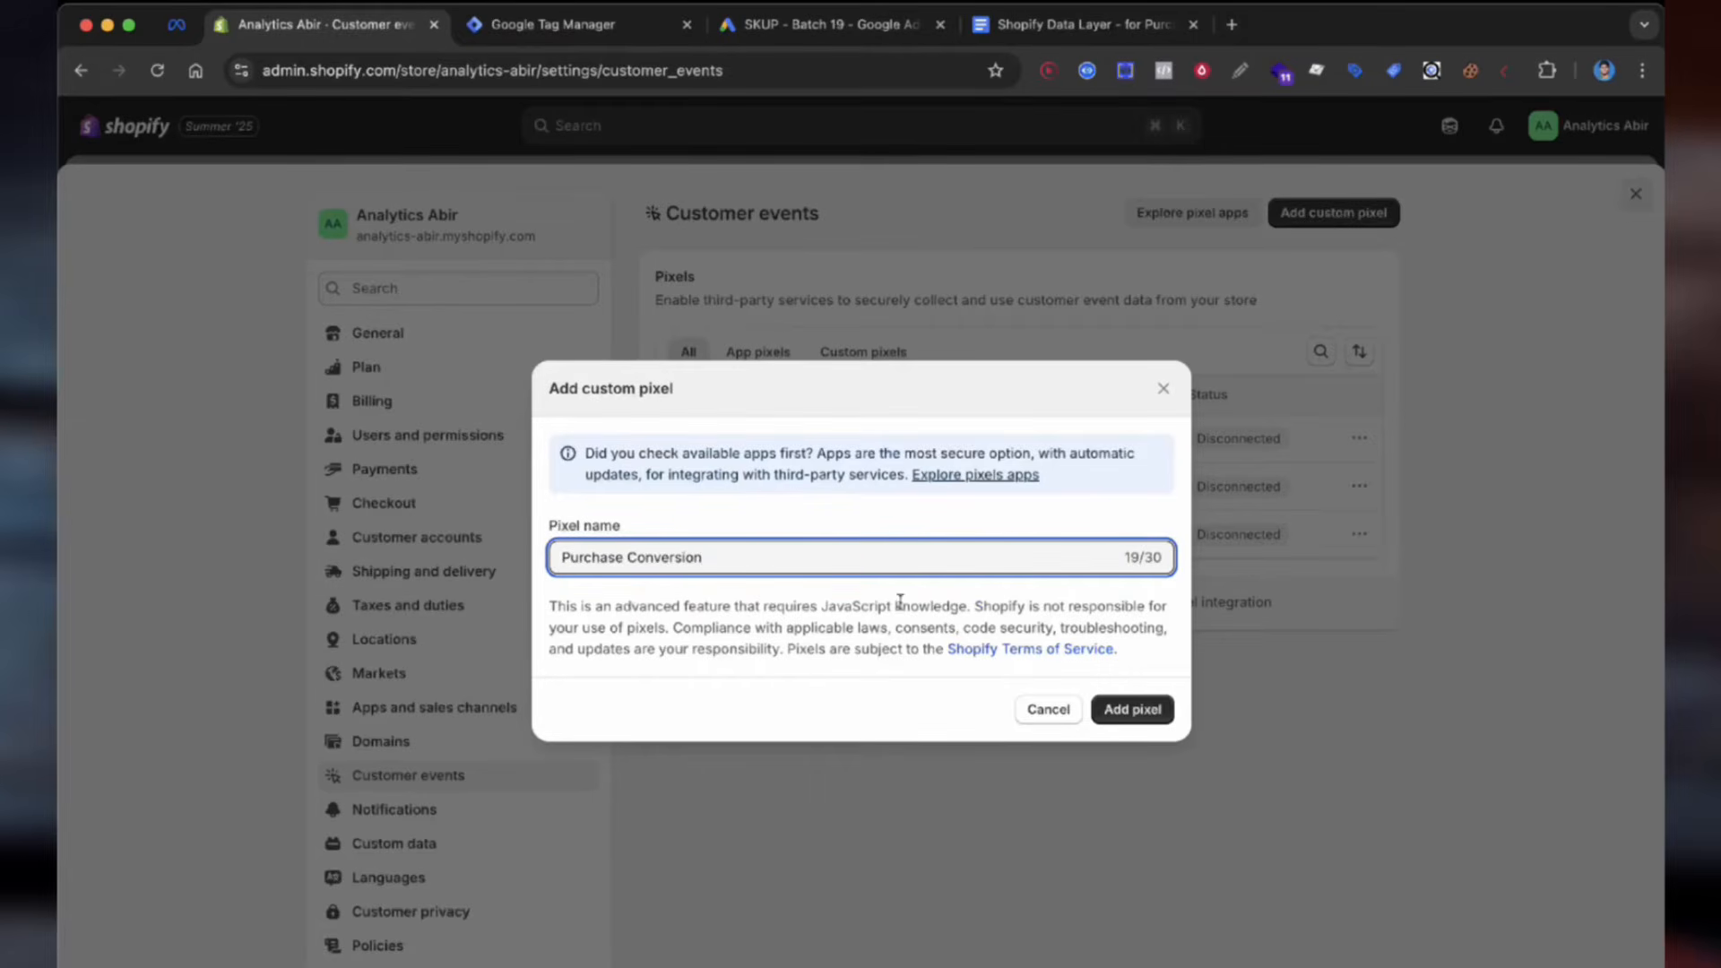
click(1128, 709)
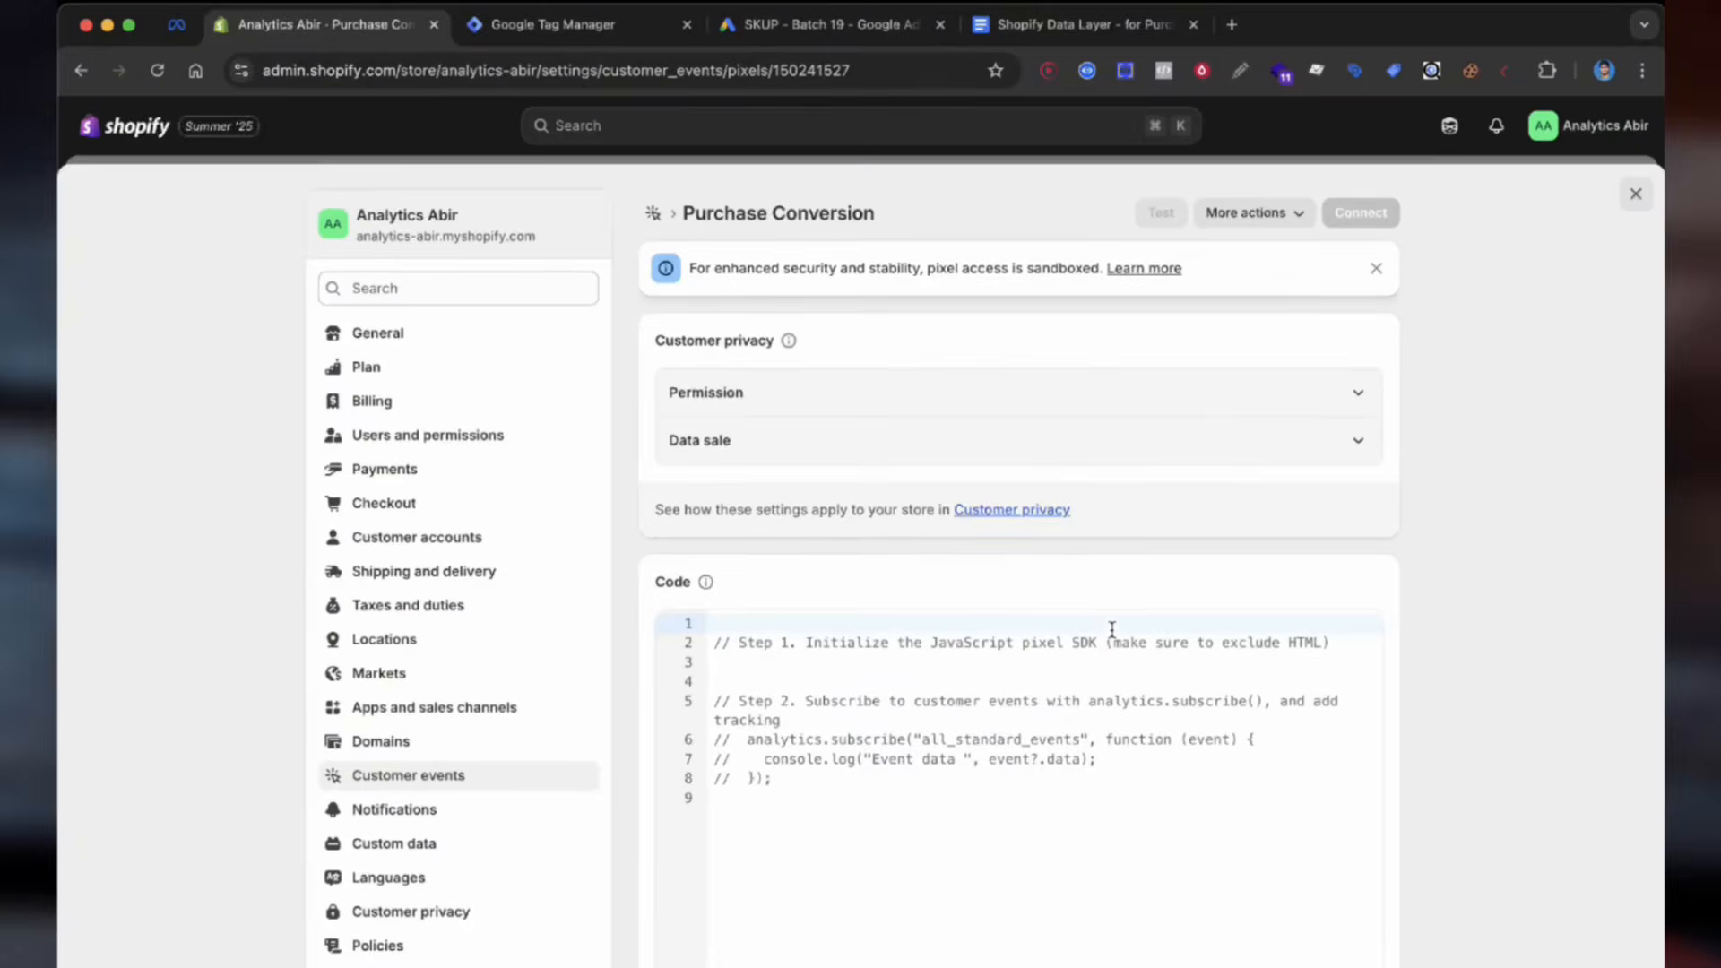
Step: Replace the pixel code with the GTM snippet, set permission to Not required, and save
click(1086, 798)
key(super+a)
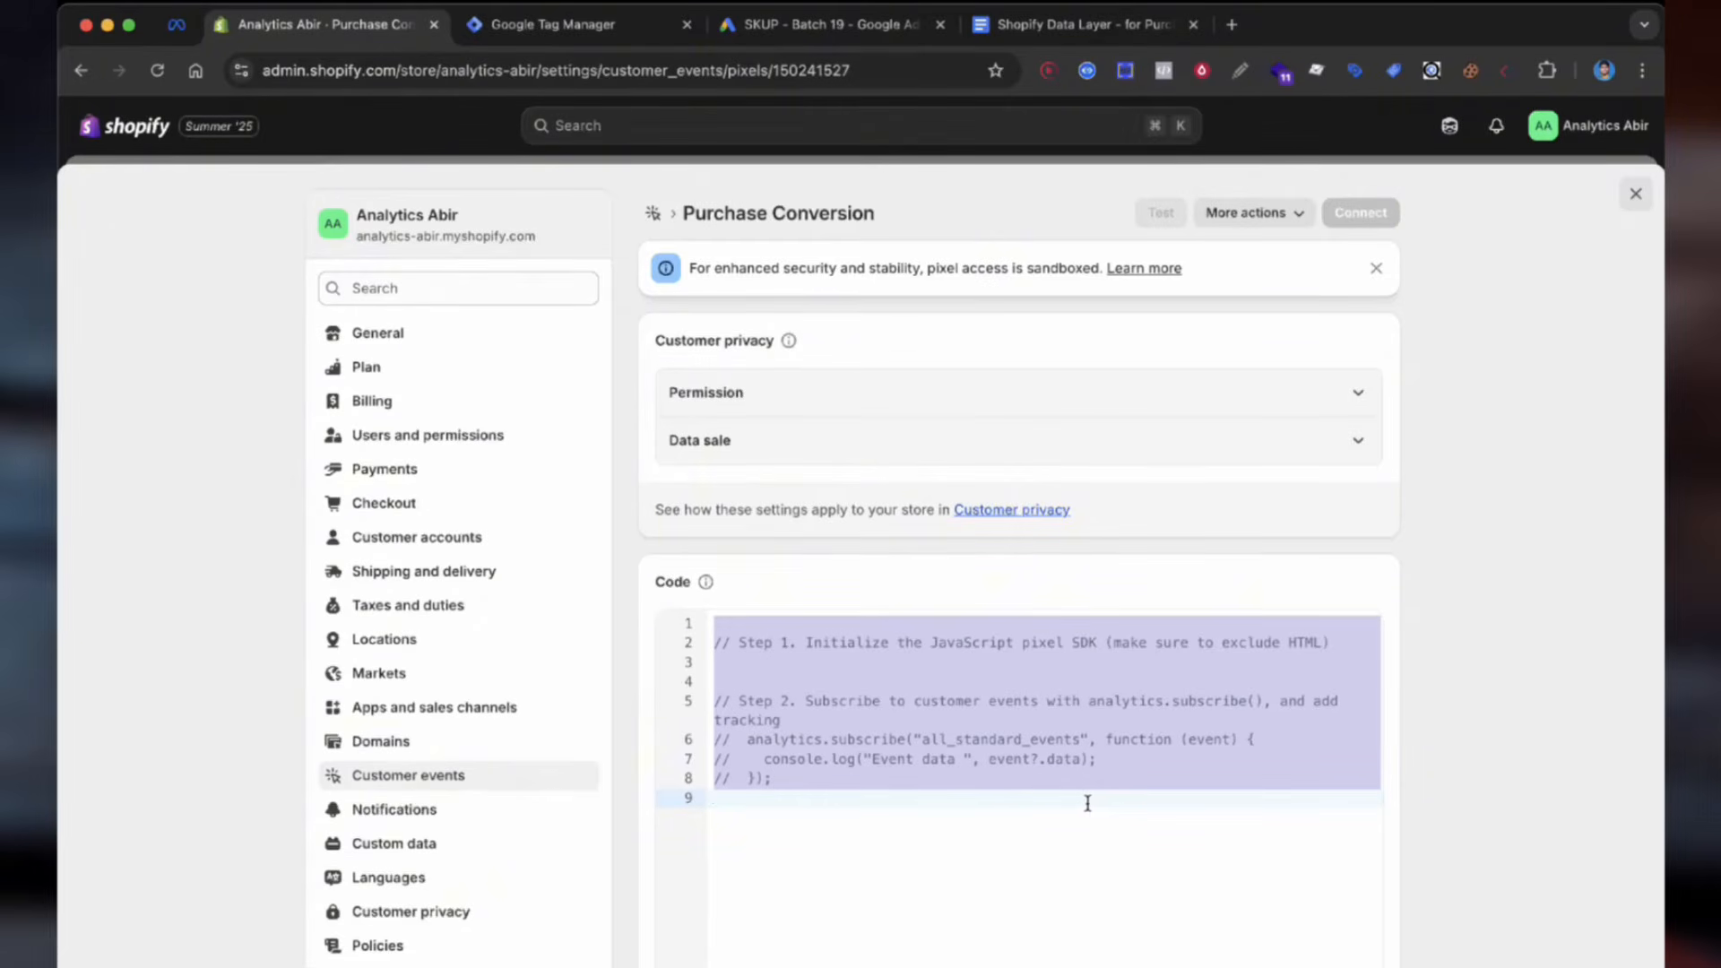
key(super+v)
click(710, 405)
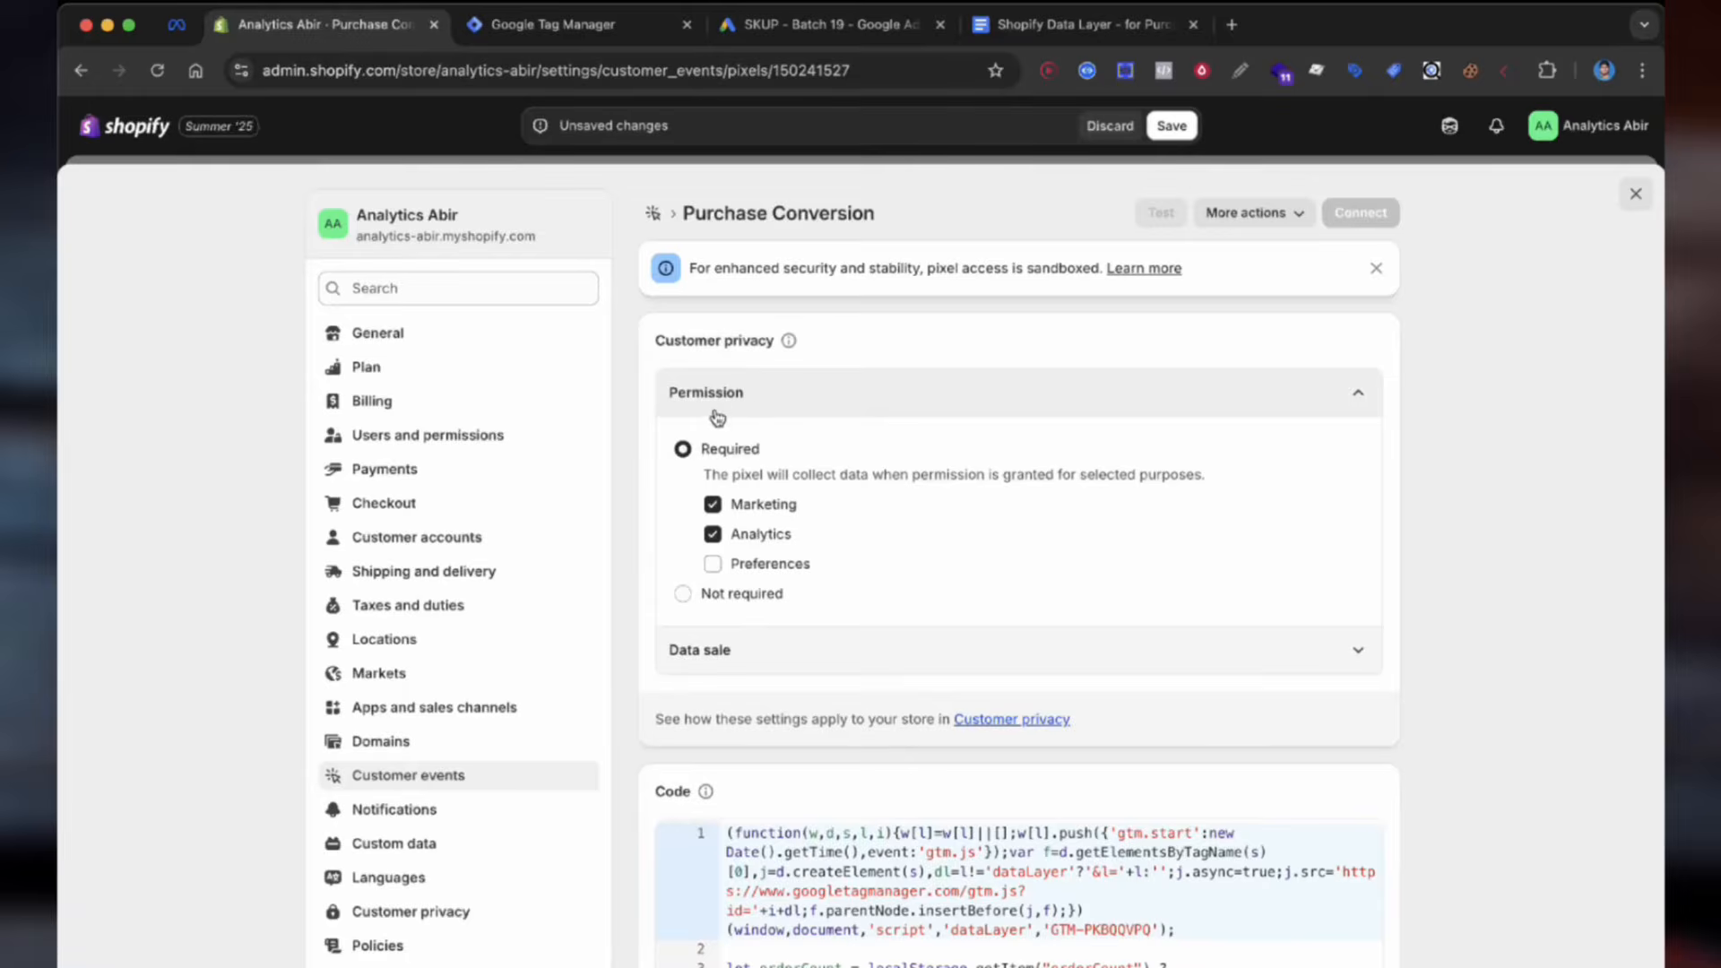
click(697, 599)
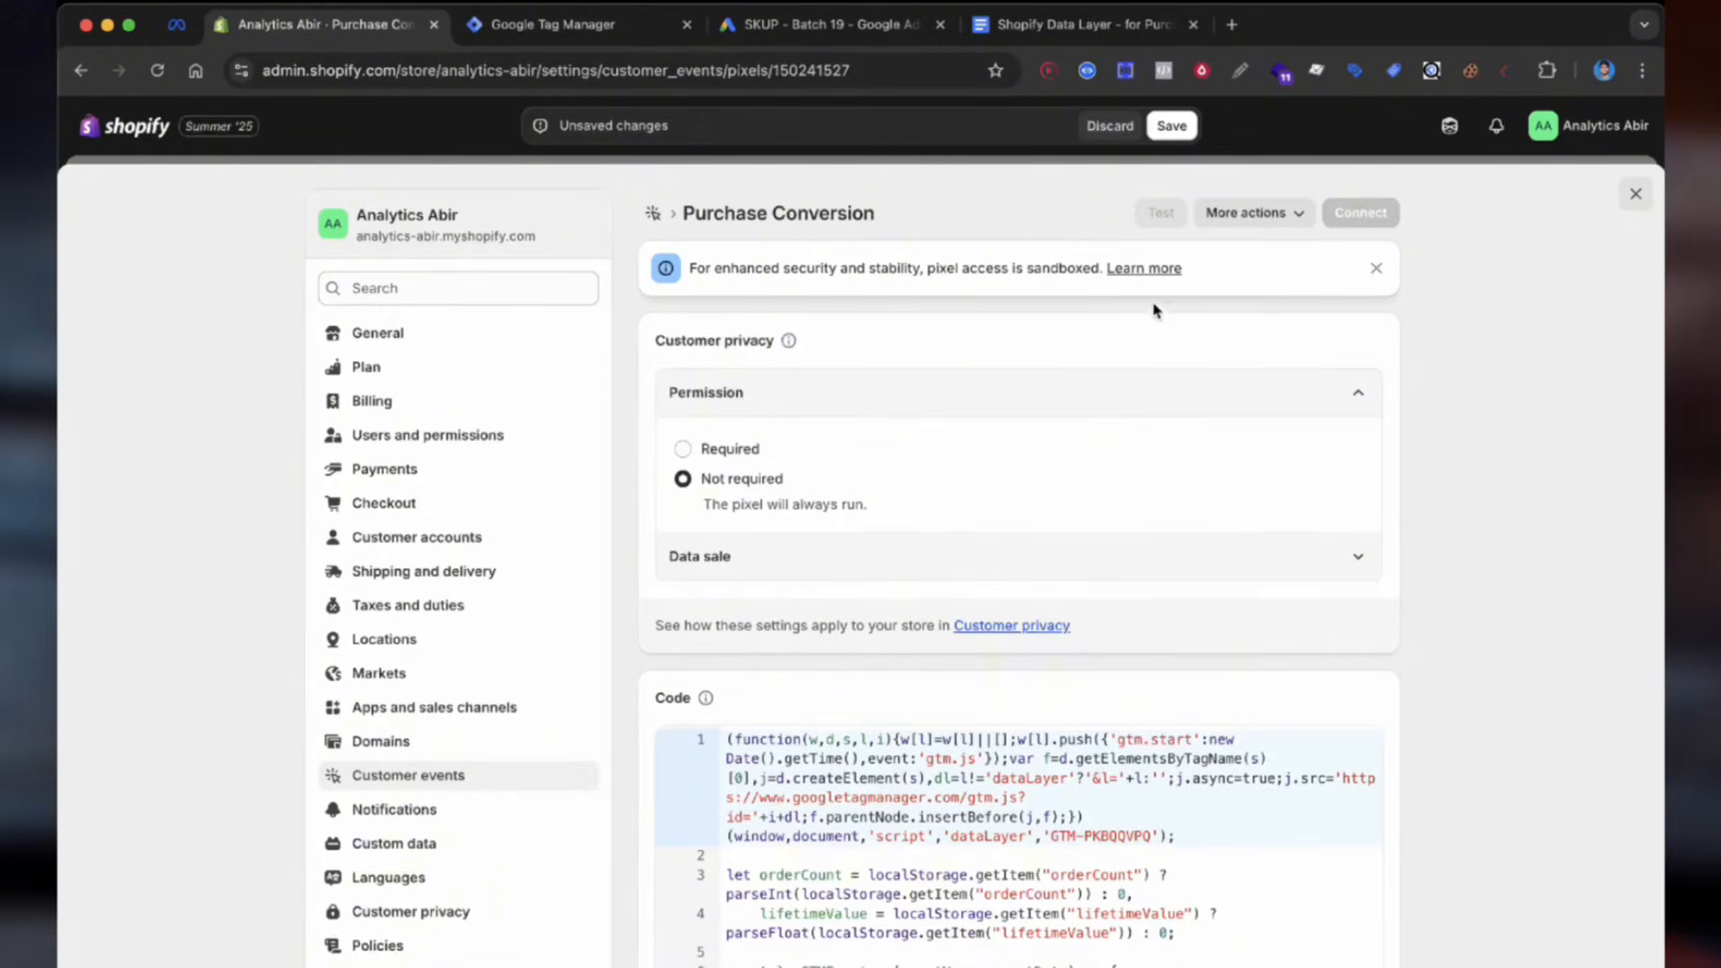
click(1169, 126)
Step: Connect the Purchase Conversion pixel and return to Tag Manager's Admin page
click(1345, 213)
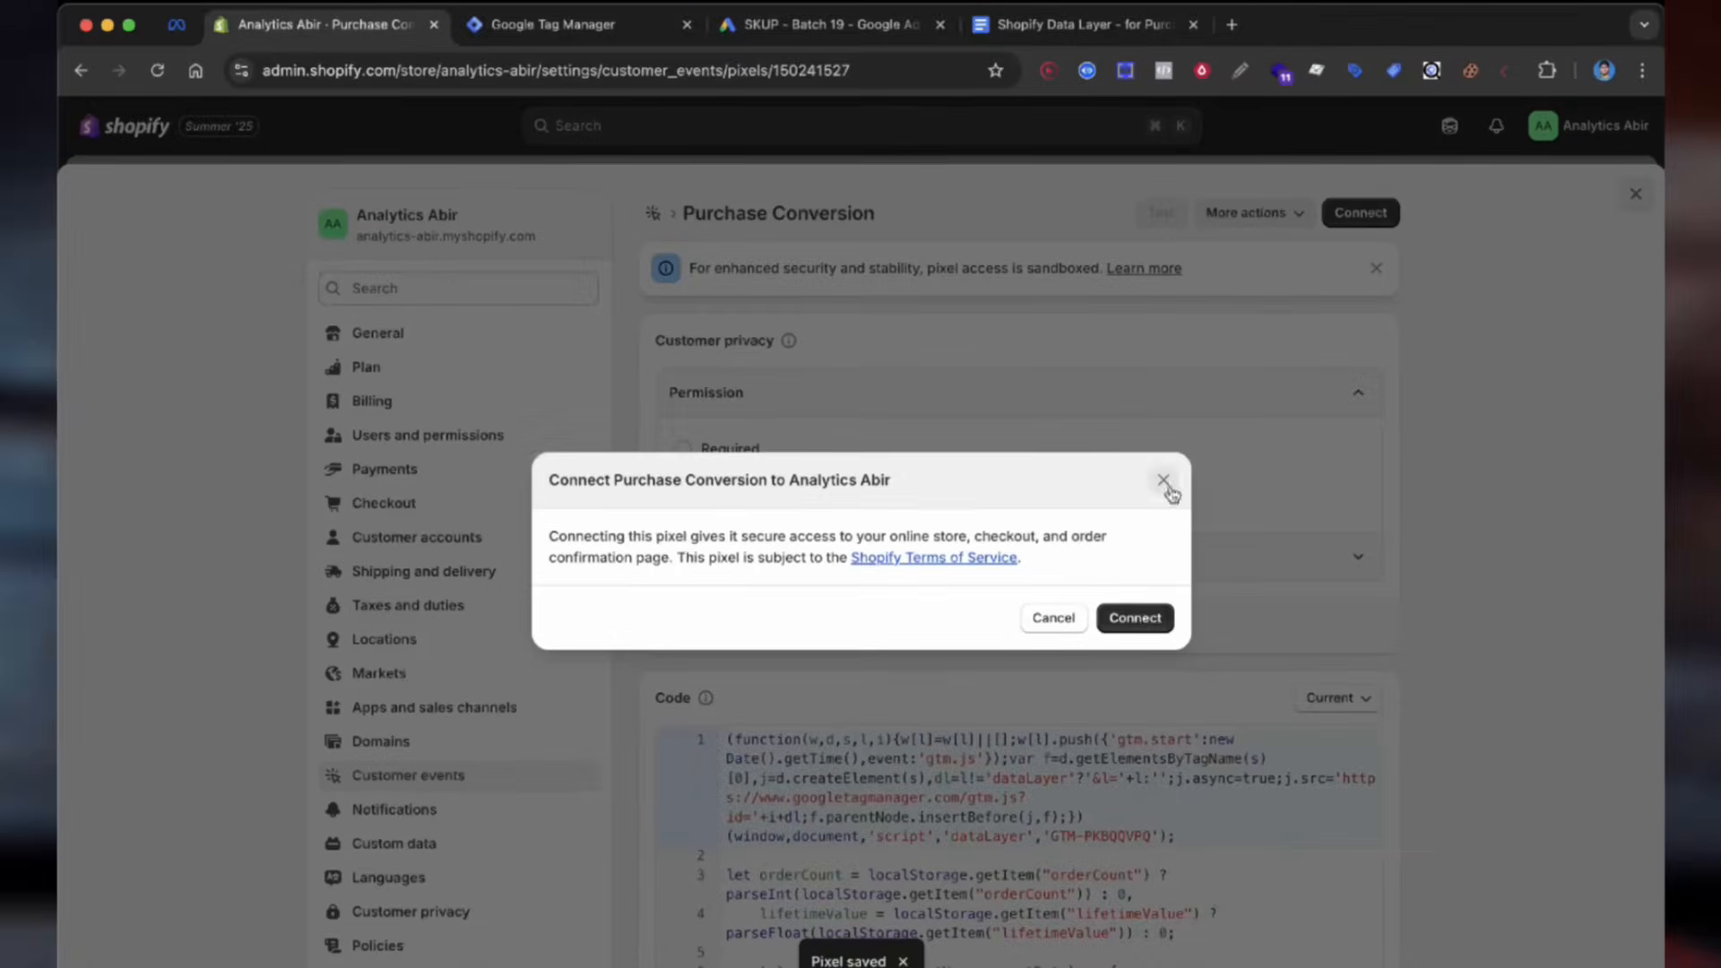
click(1136, 617)
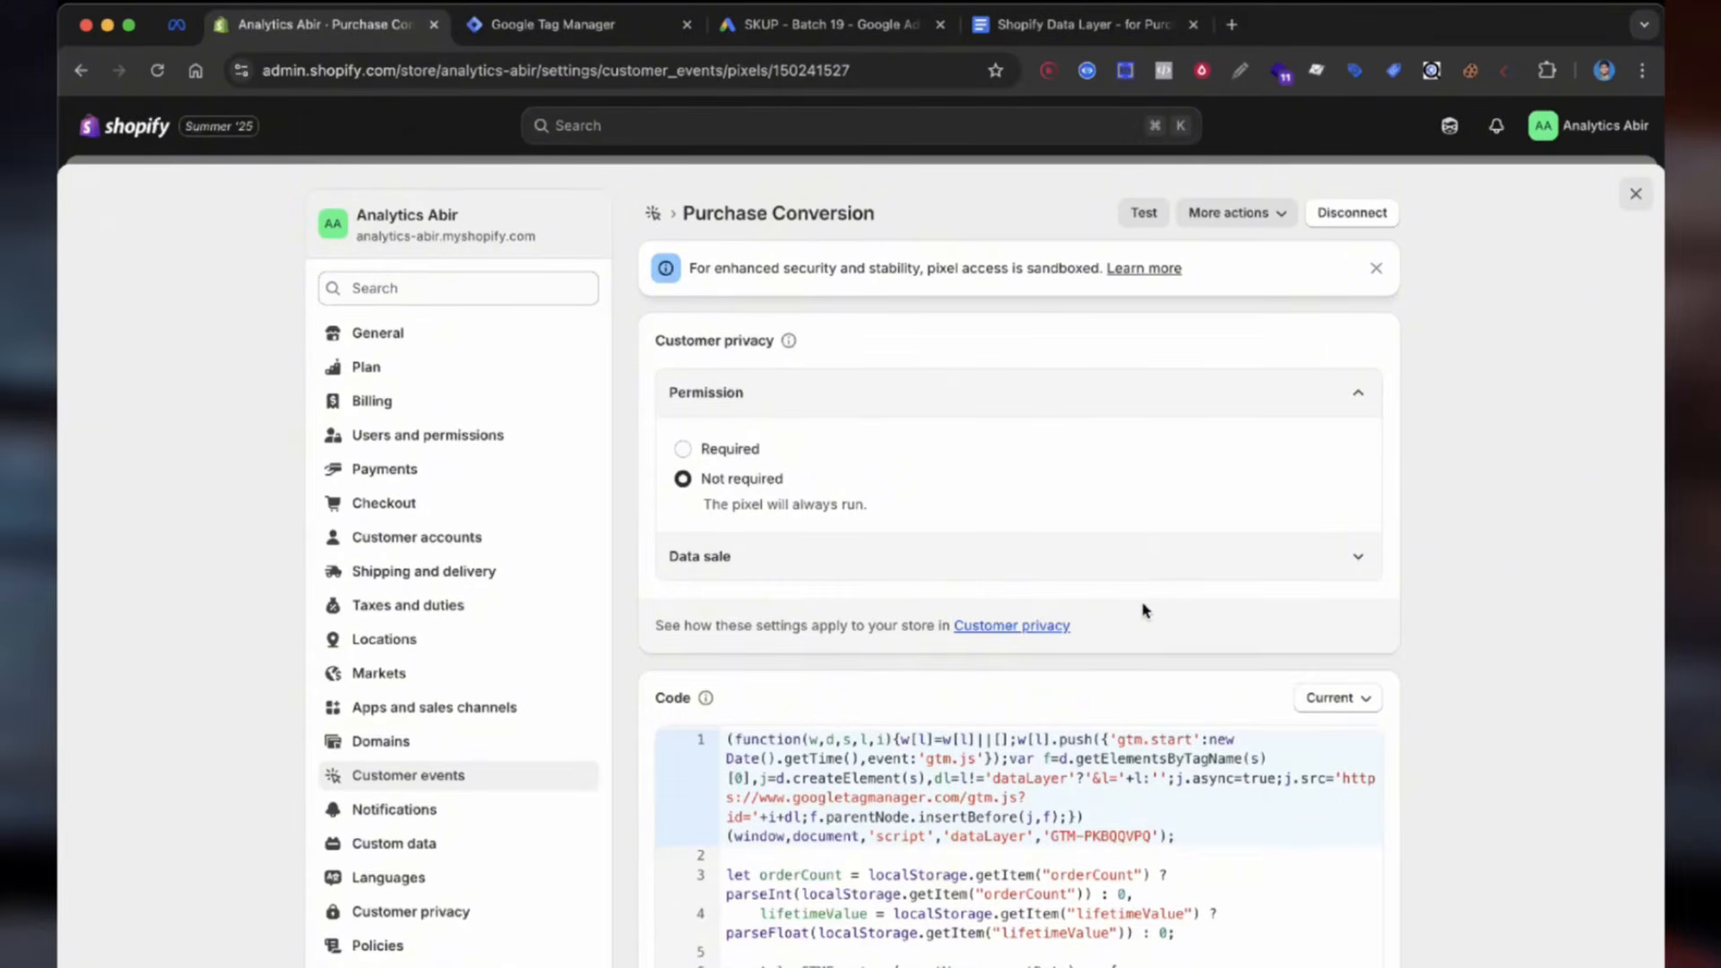
key(ctrl+Tab)
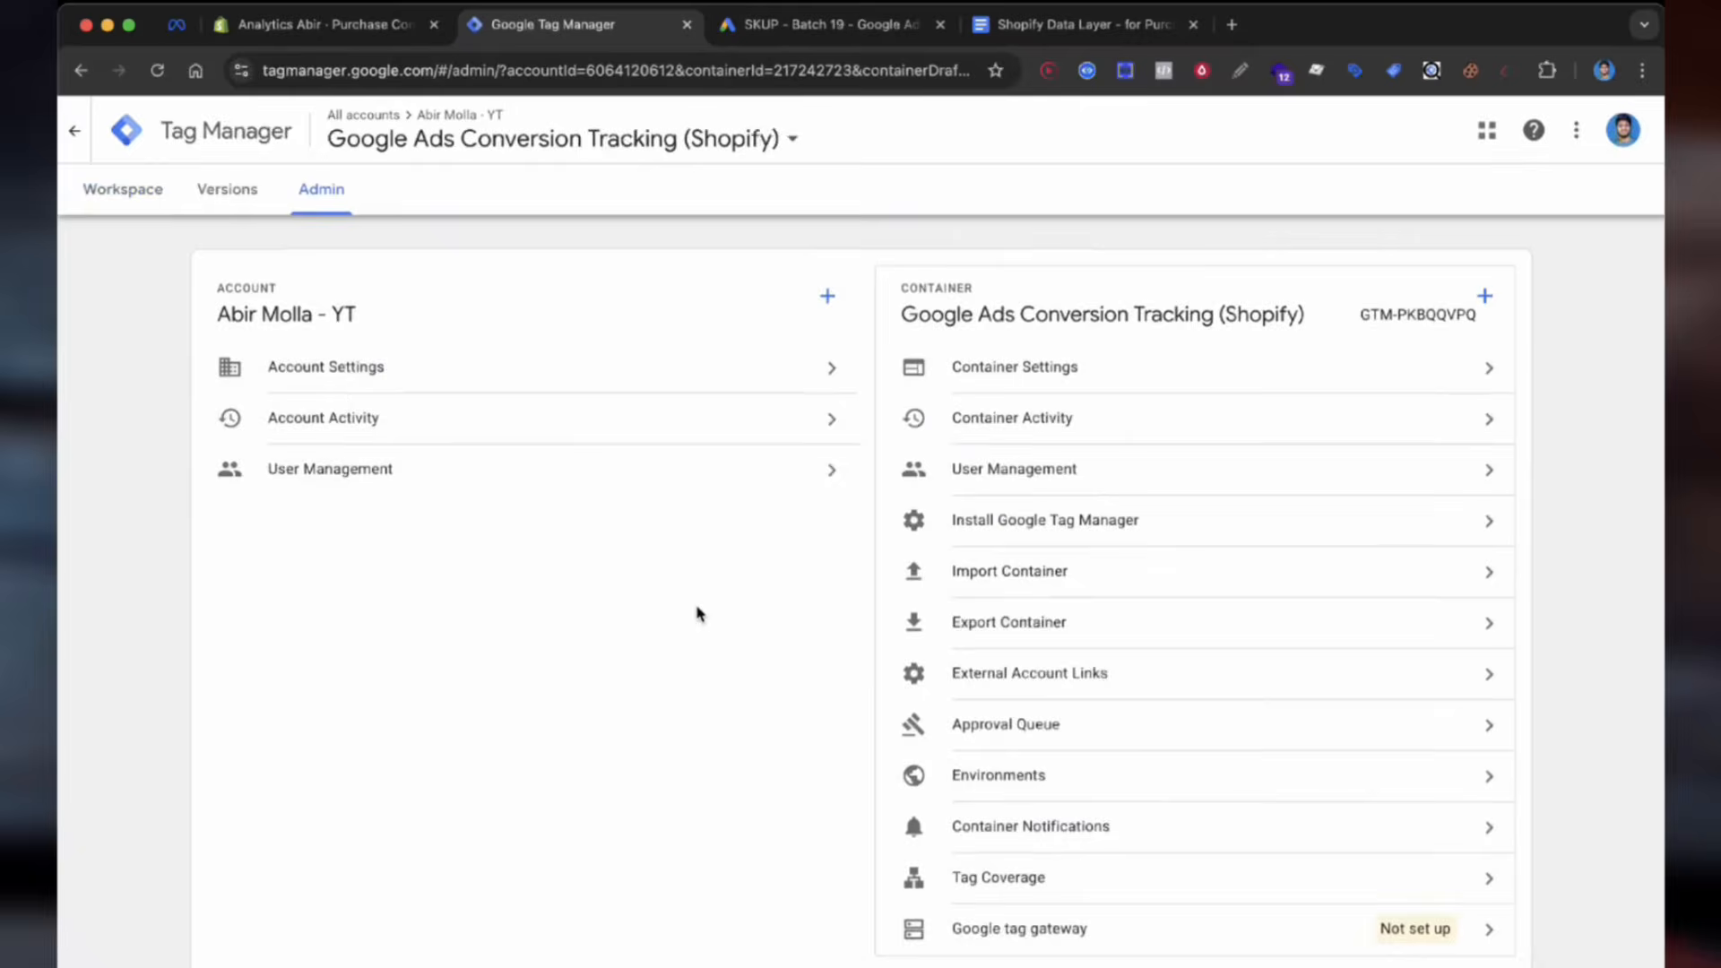
scroll(699, 610, down, 1)
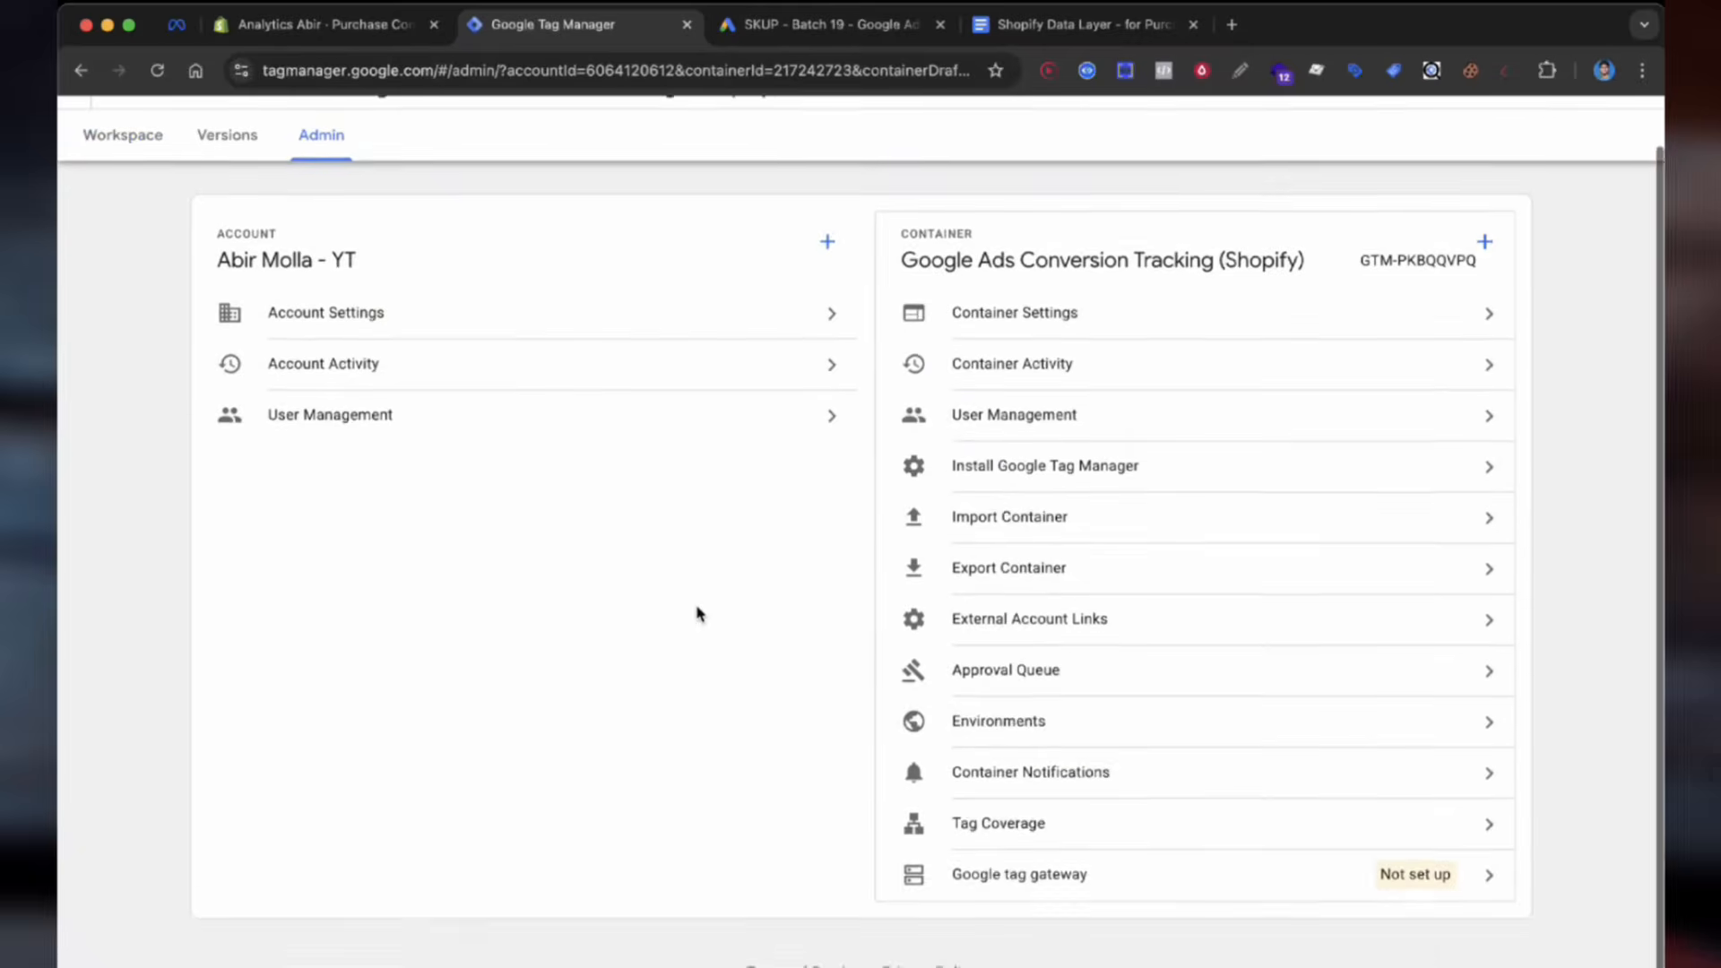
Step: Import the Google Ads conversion tracking template JSON, overwriting the existing Default Workspace
click(1006, 536)
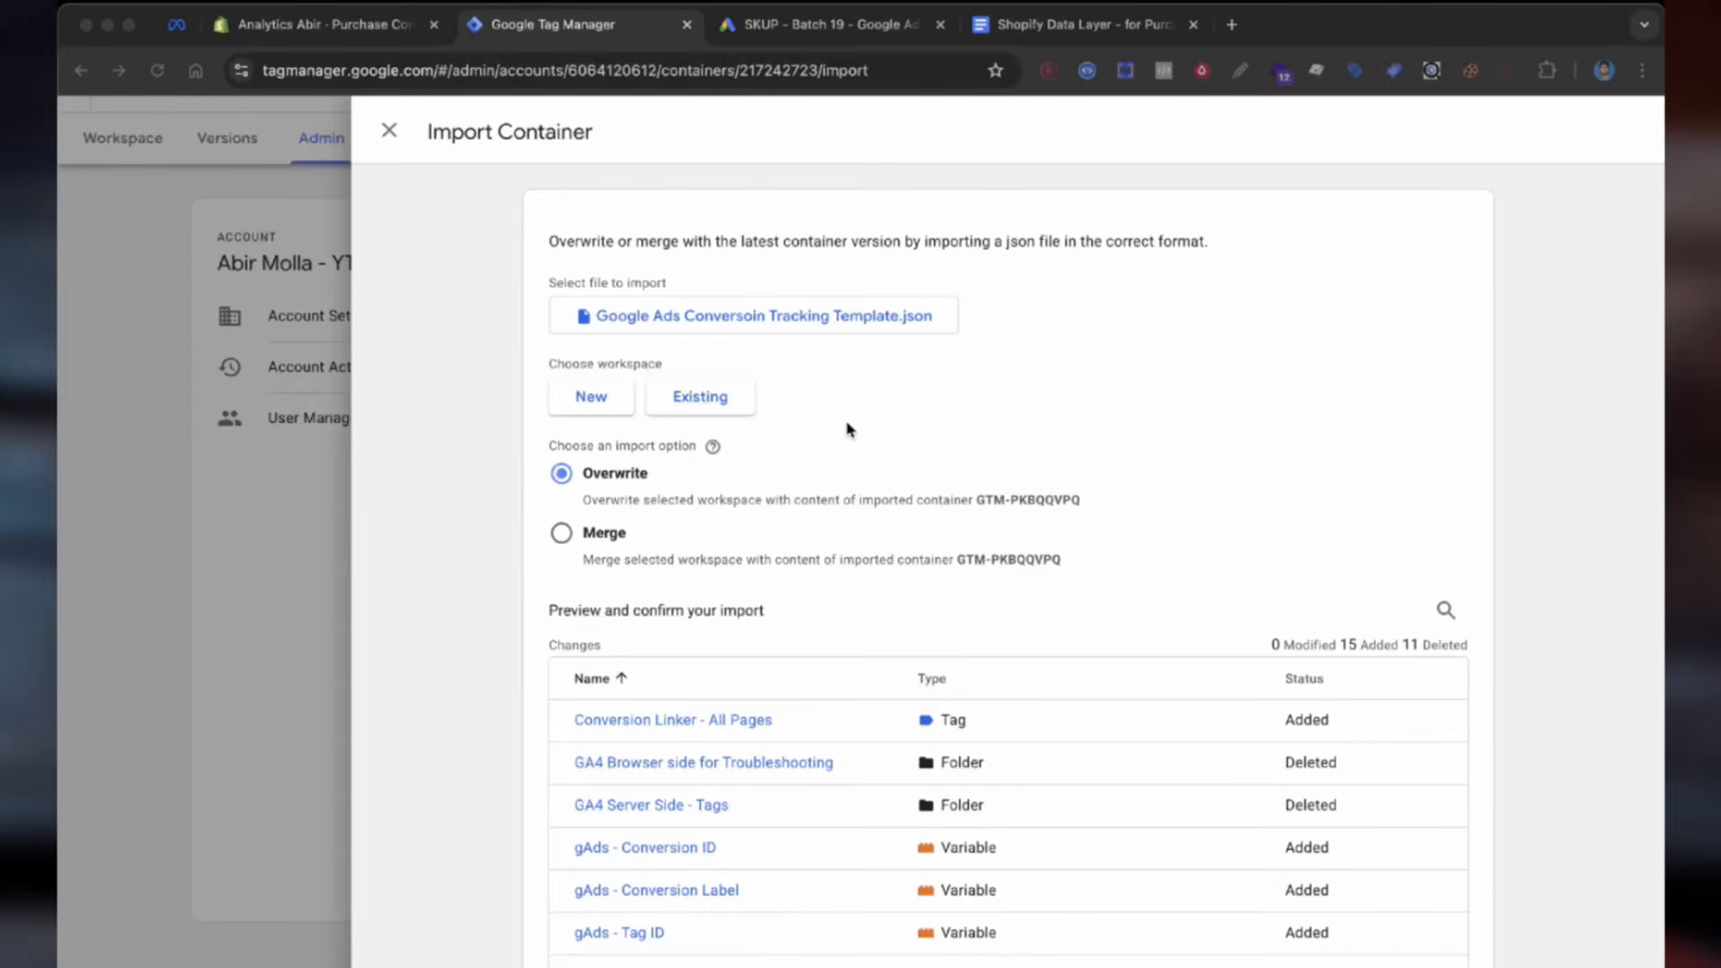
click(694, 396)
click(691, 240)
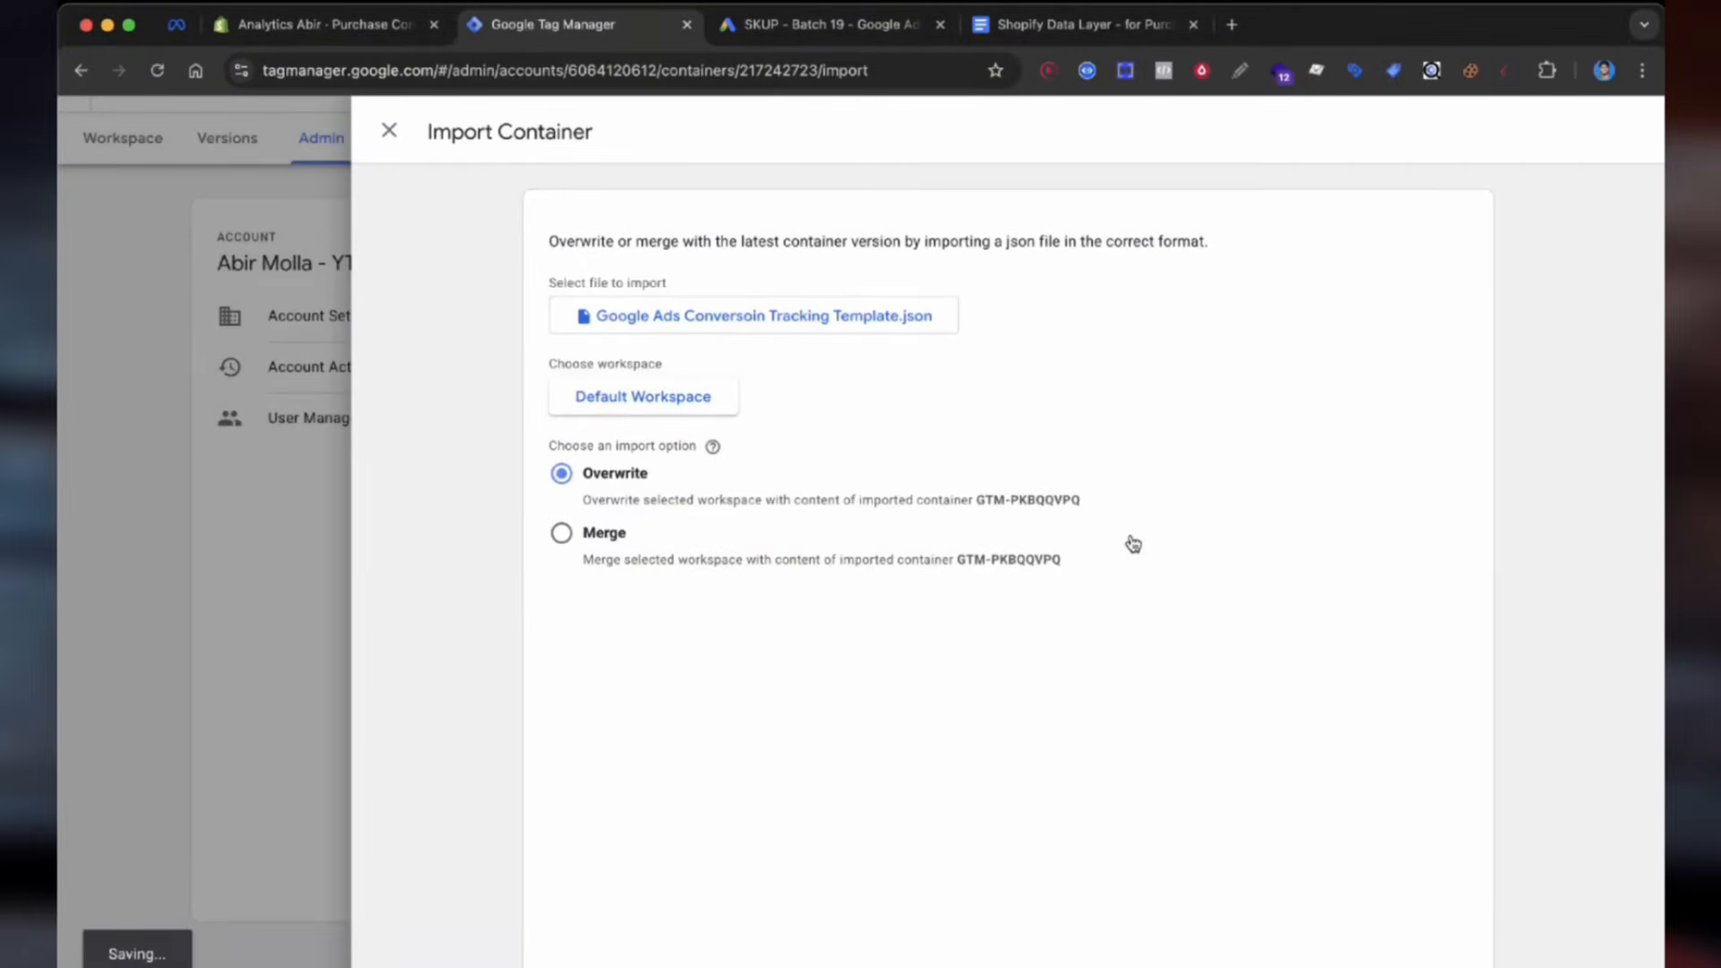
scroll(1133, 544, down, 10)
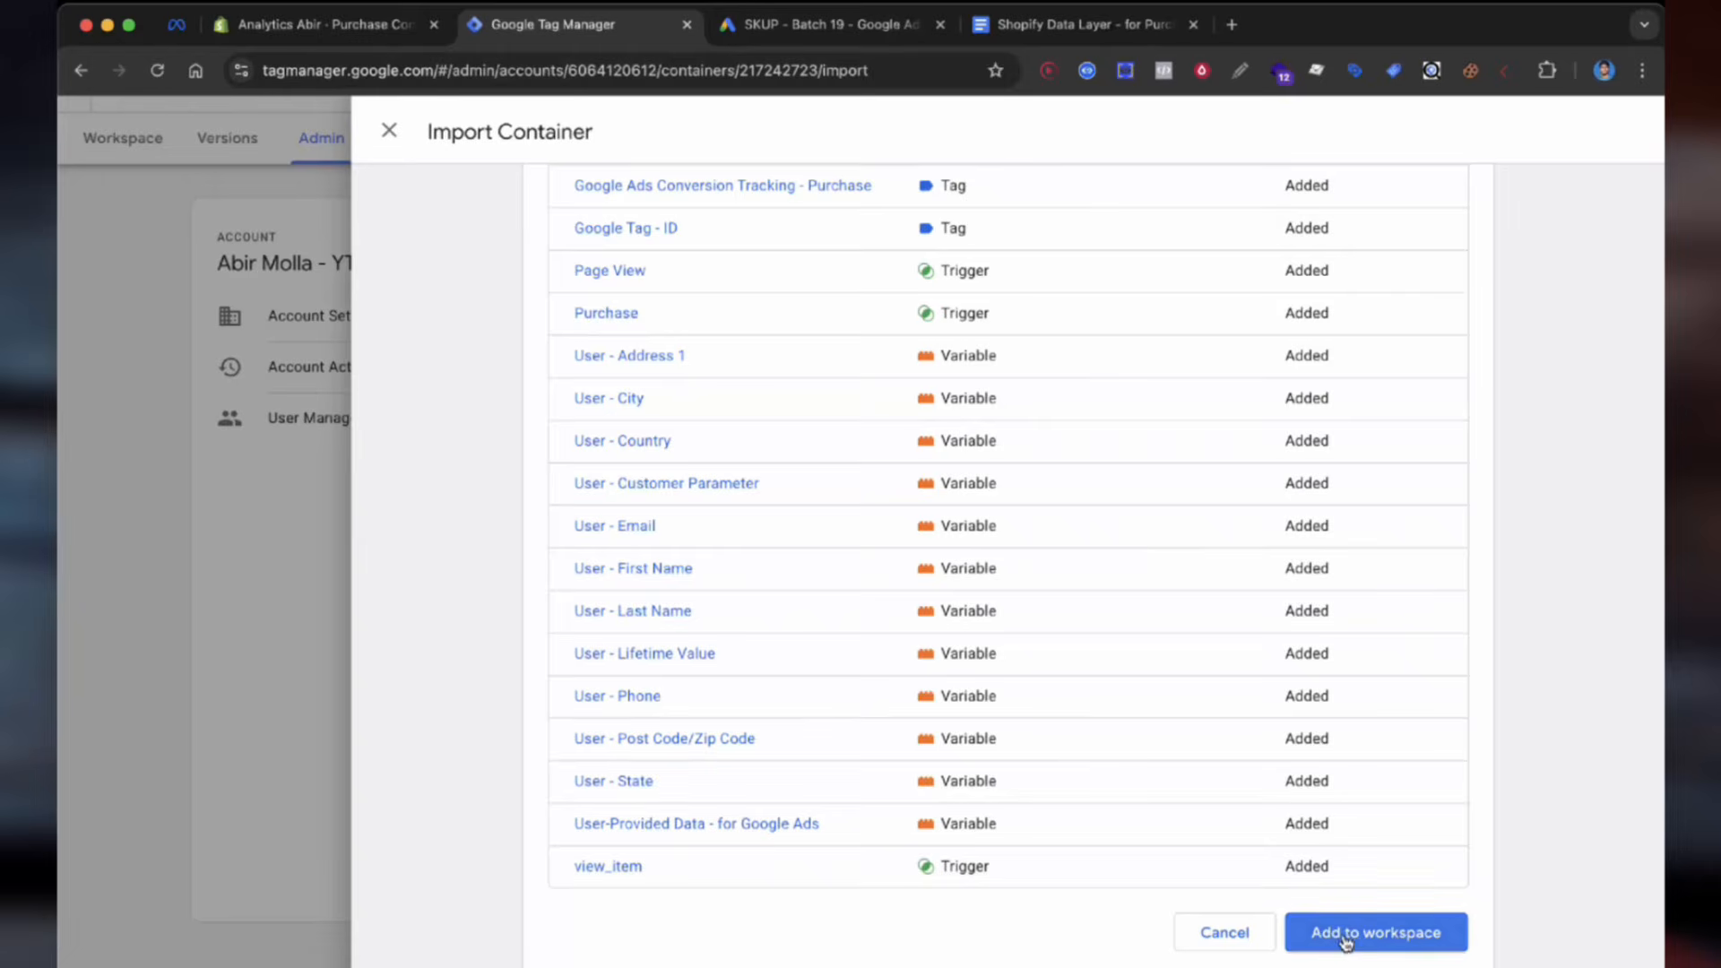
click(1345, 936)
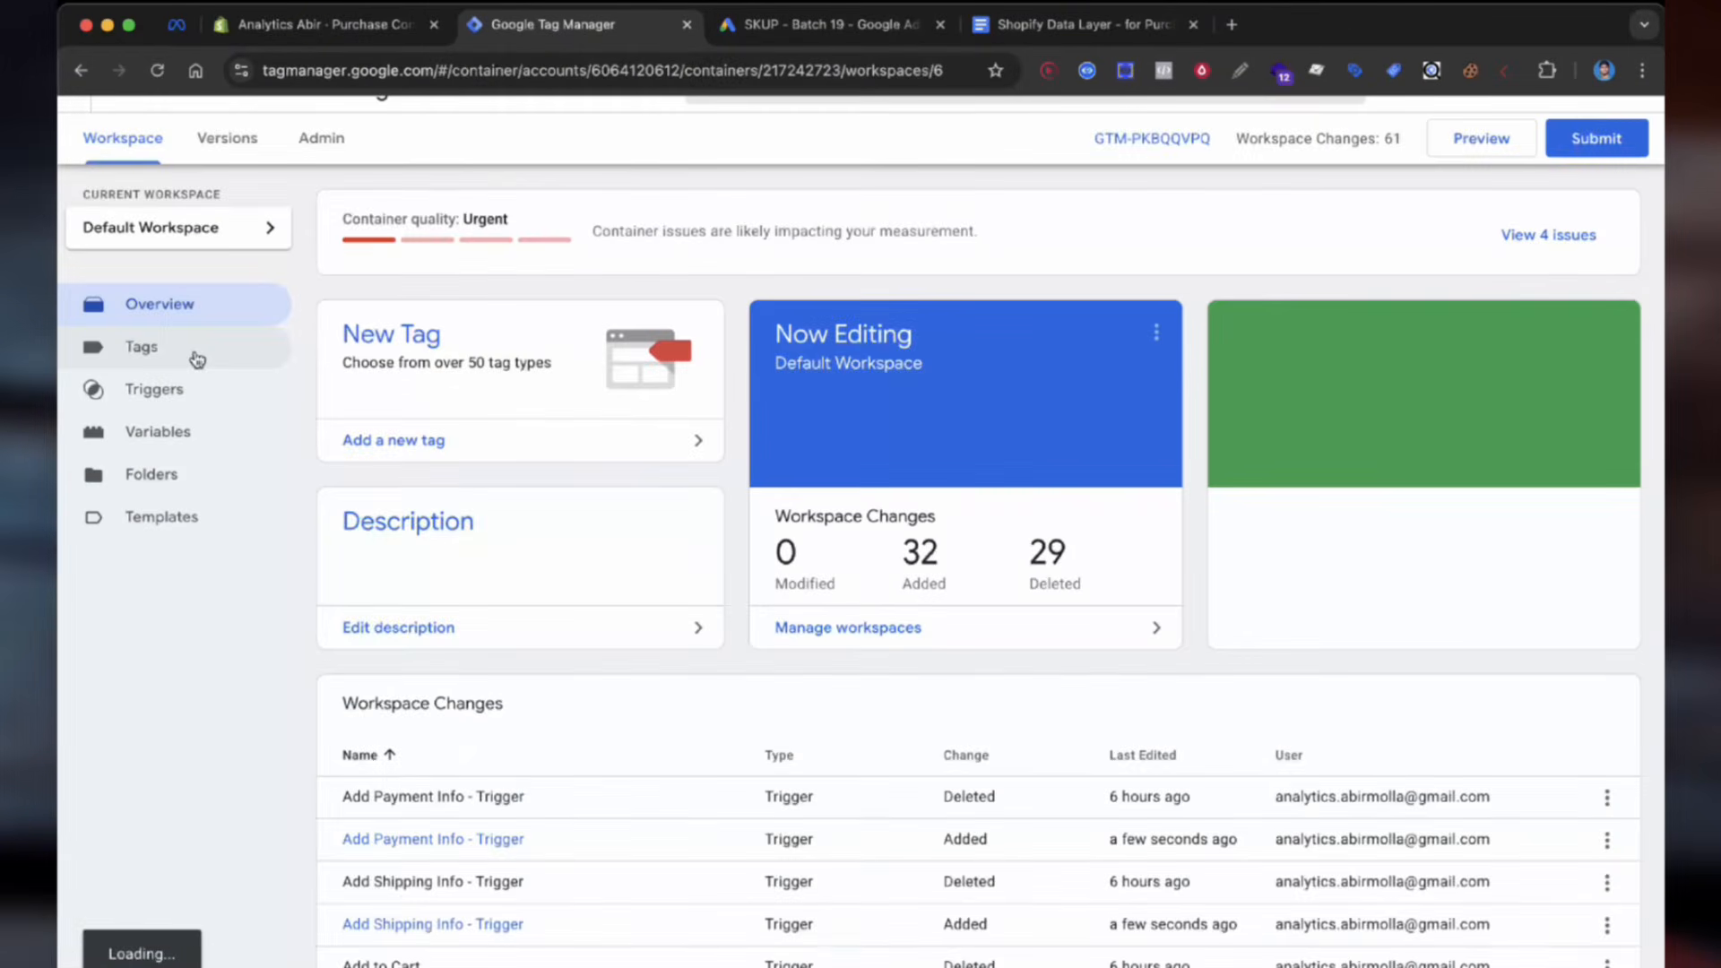
Step: Show the workspace Variables list down to the imported gAds user-defined constants
scroll(327, 520, down, 3)
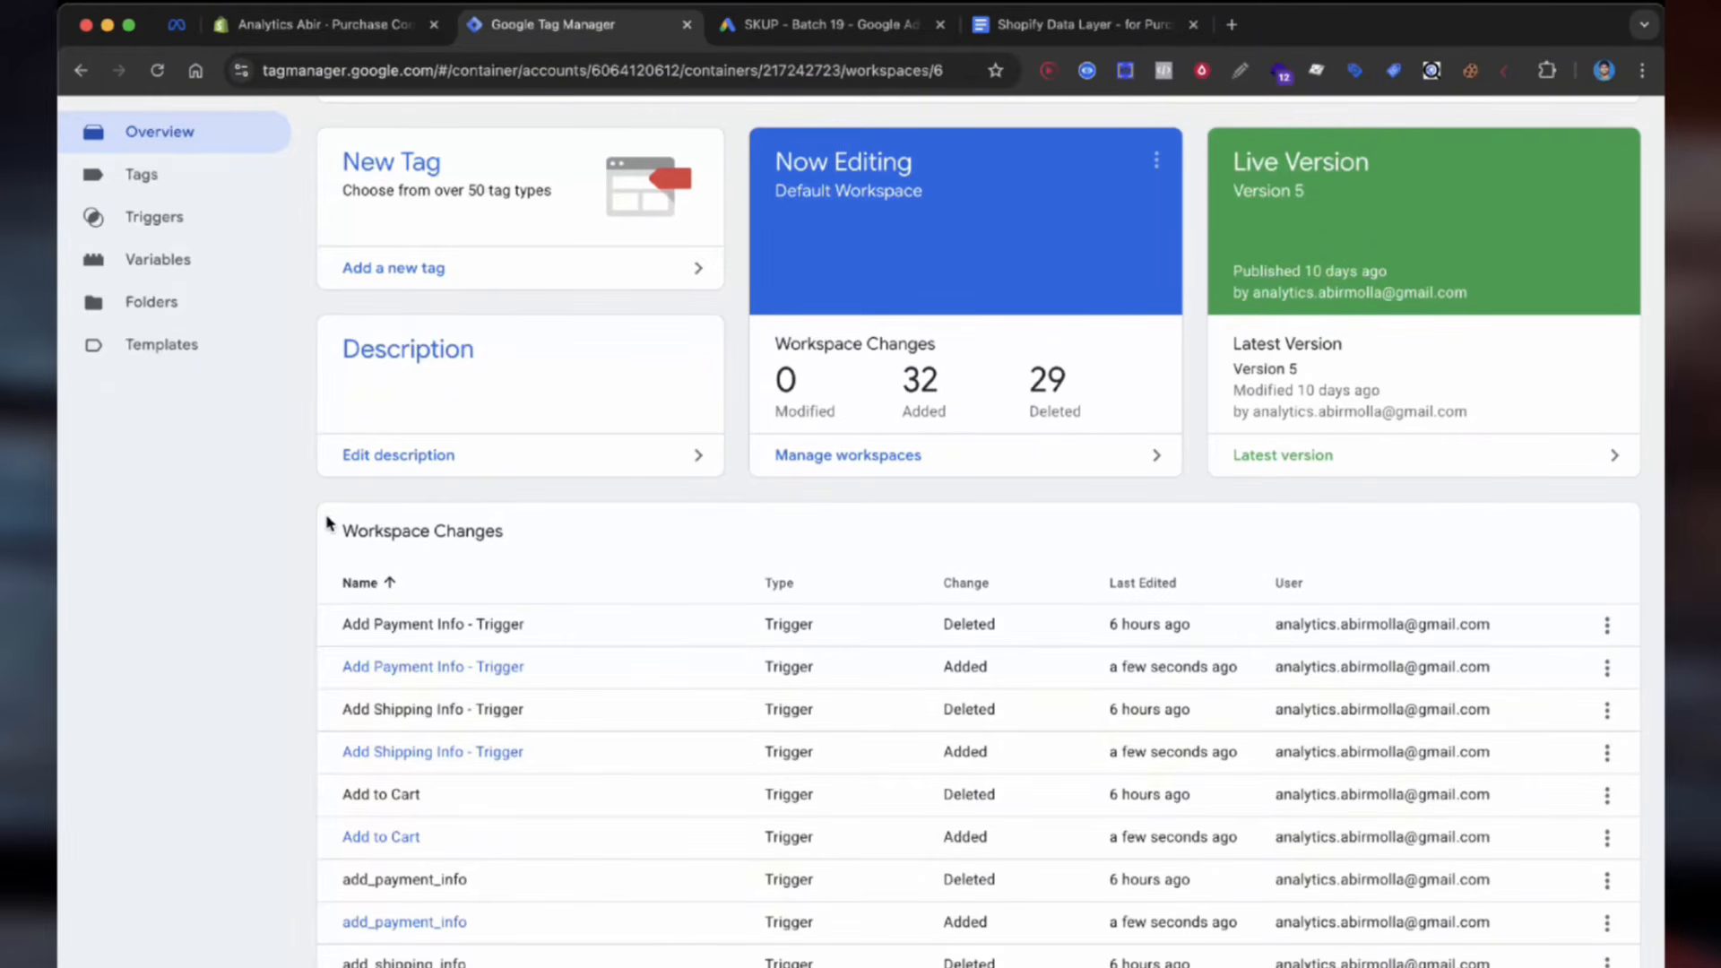
scroll(269, 466, up, 2)
click(148, 421)
scroll(276, 647, down, 10)
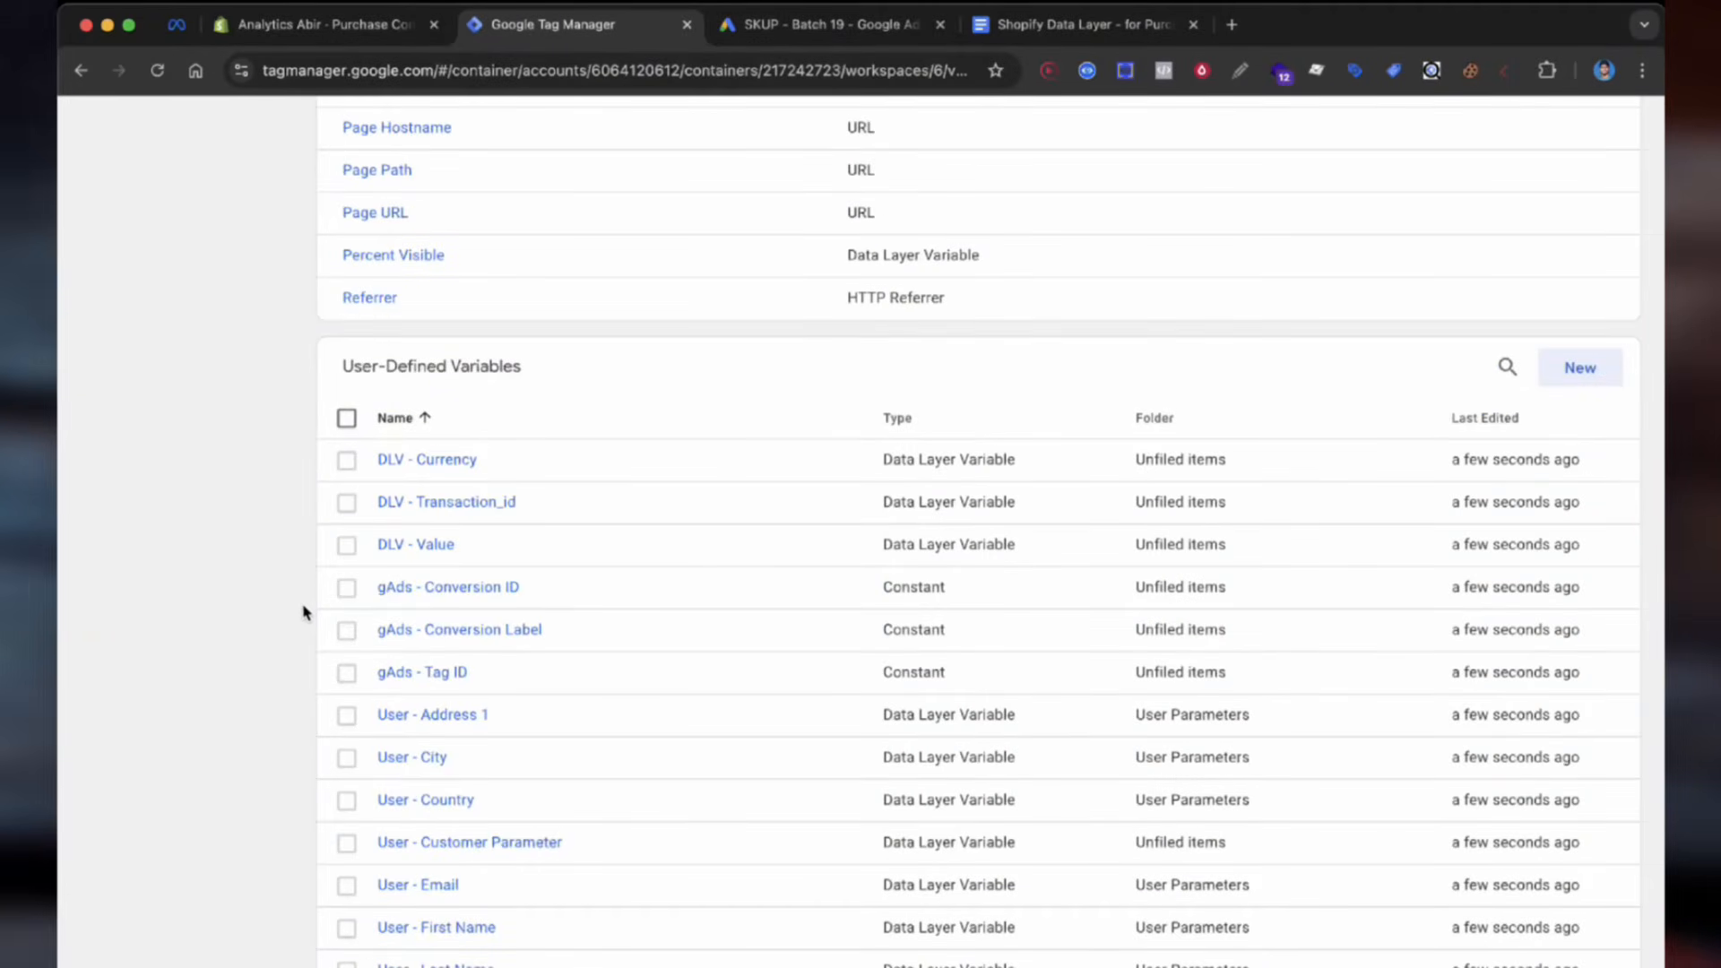
click(346, 587)
click(346, 630)
click(347, 673)
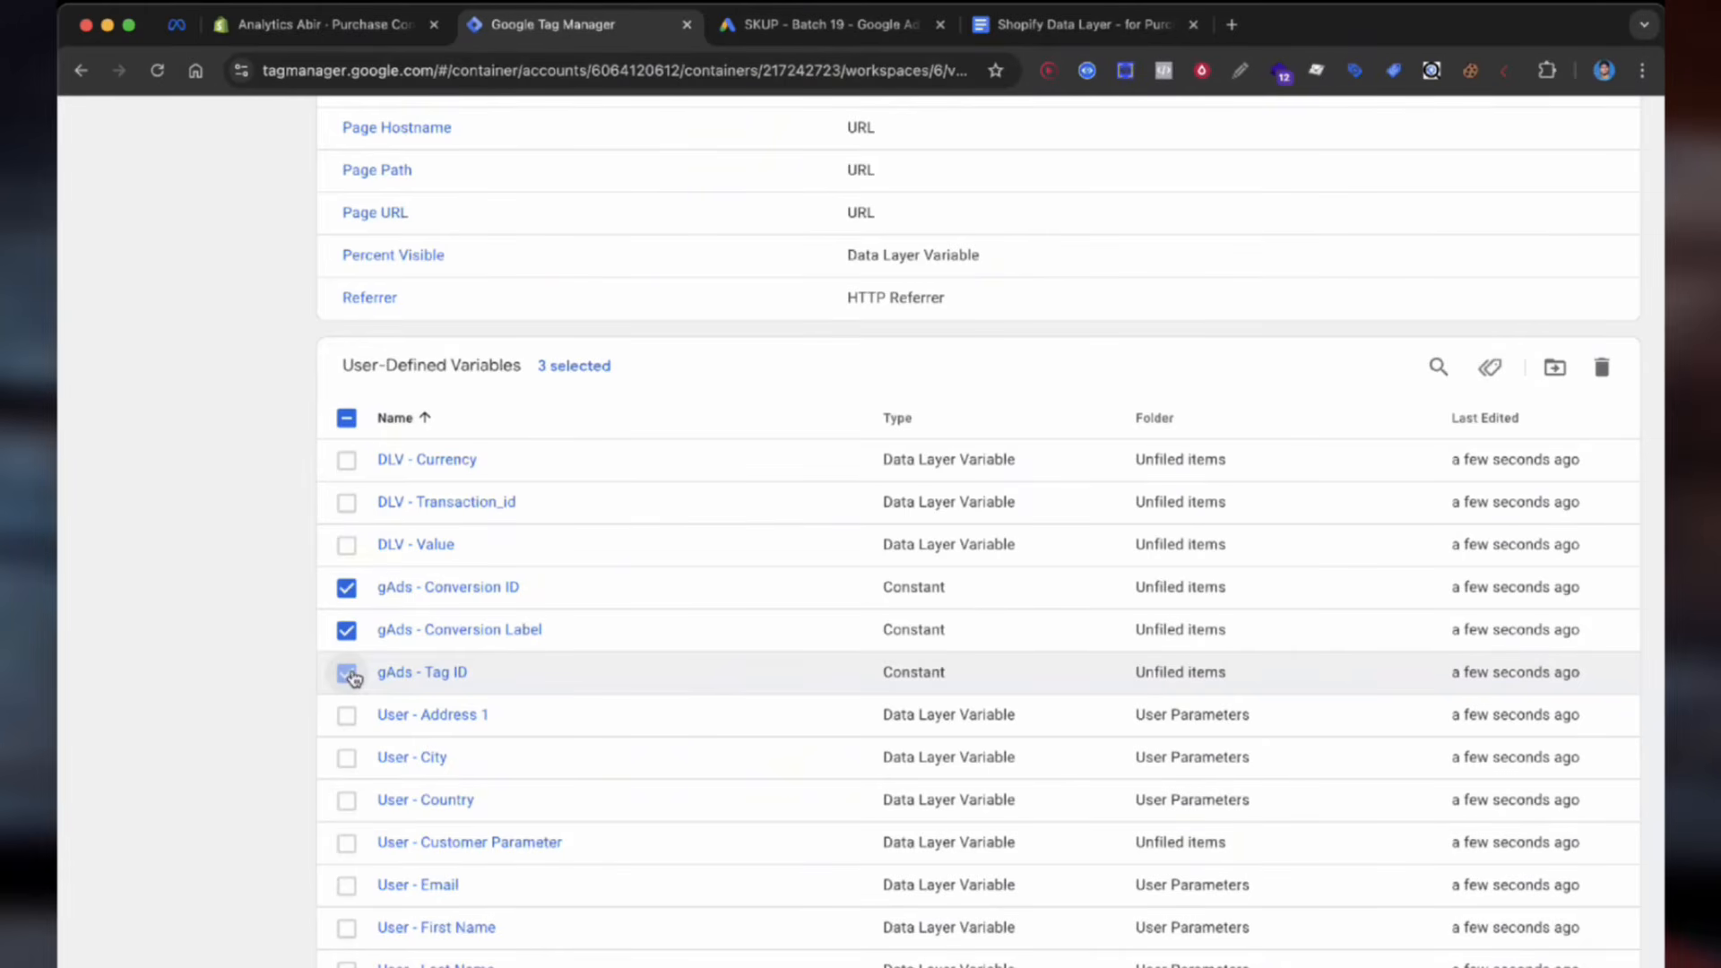
click(778, 27)
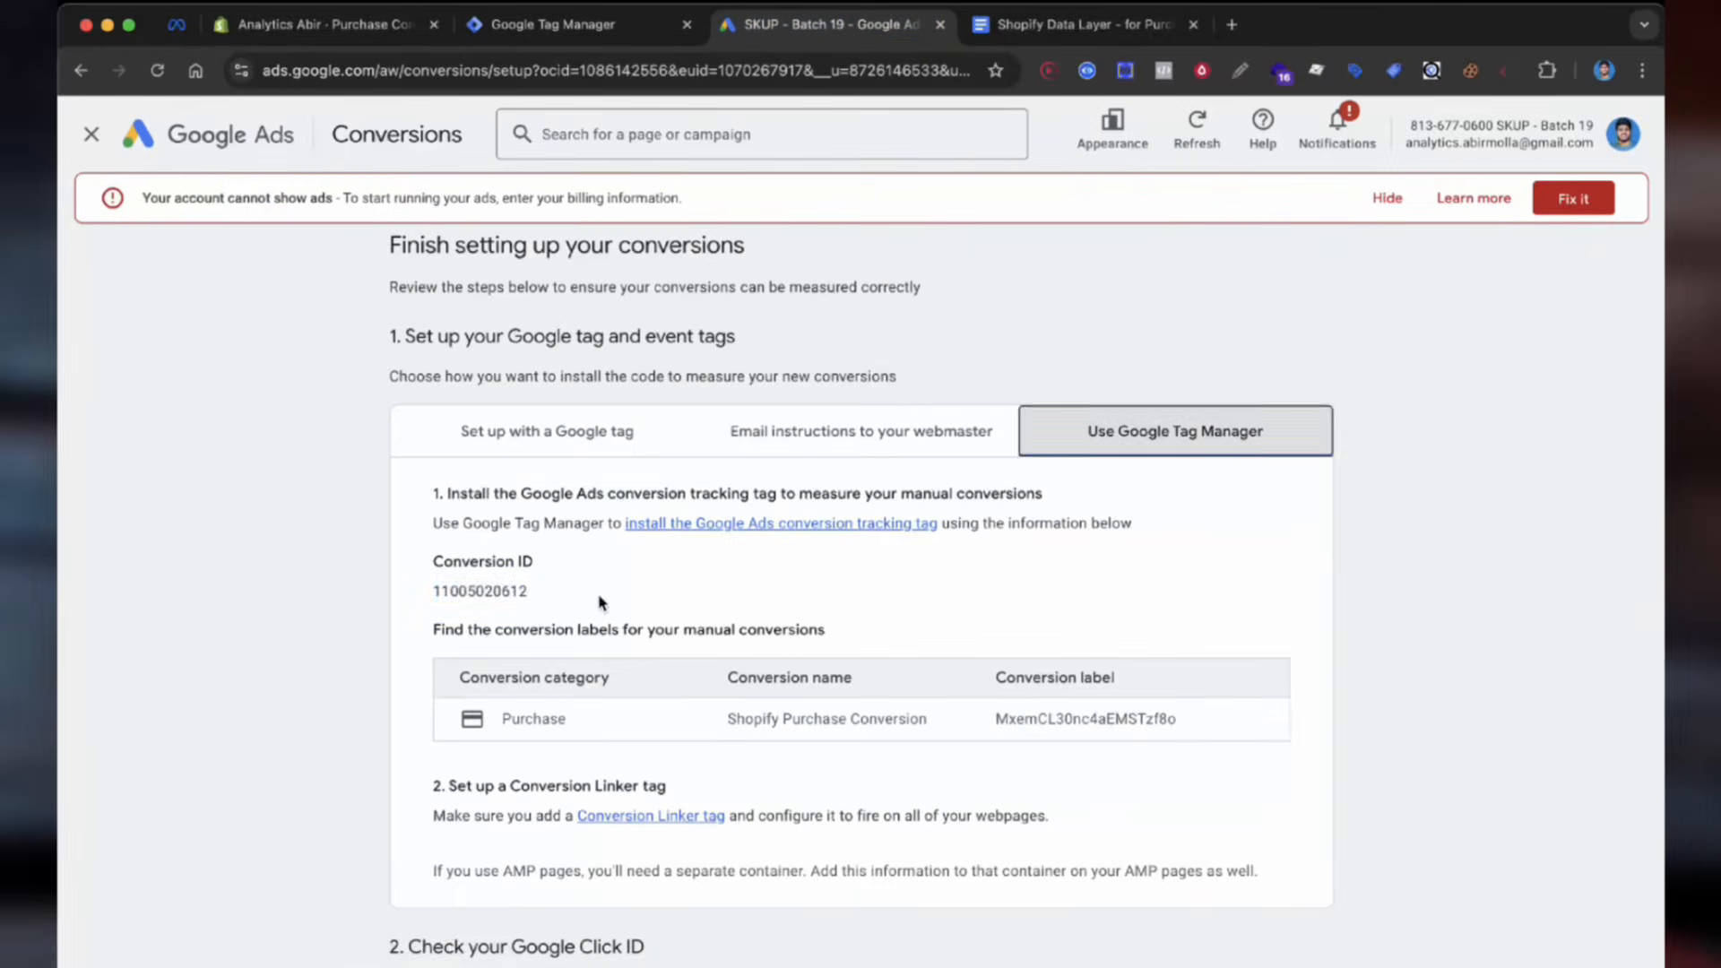
double_click(480, 591)
key(super+c)
click(553, 25)
click(448, 590)
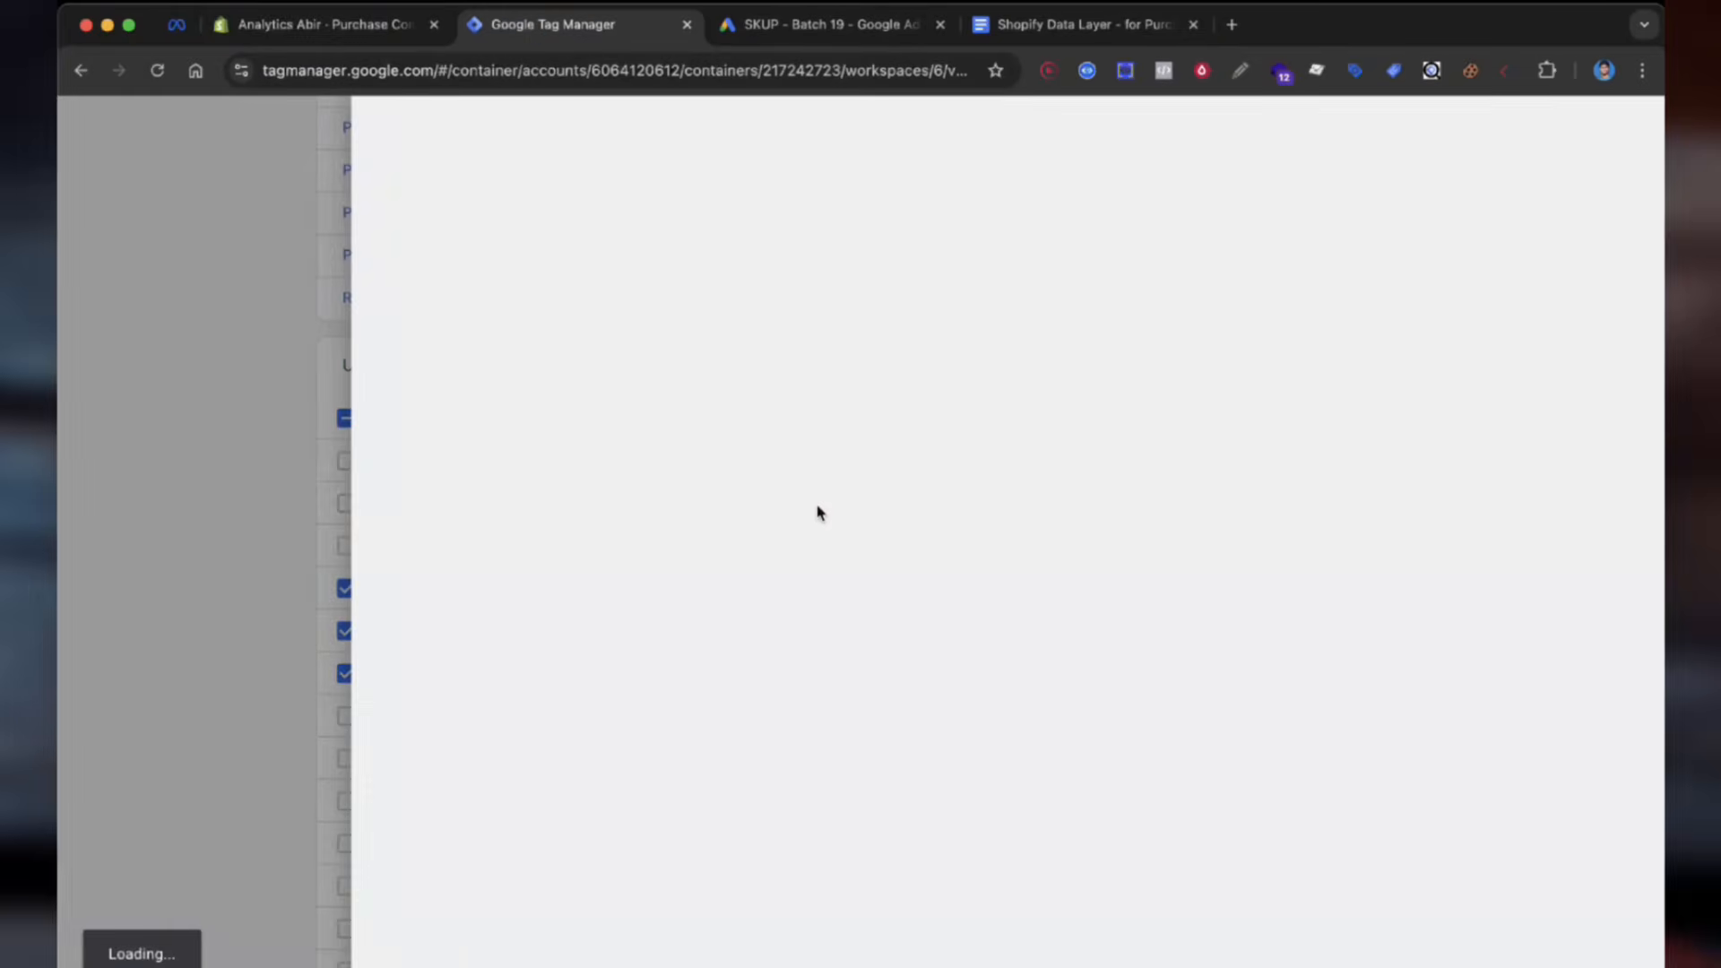
double_click(756, 500)
key(super+v)
click(1516, 132)
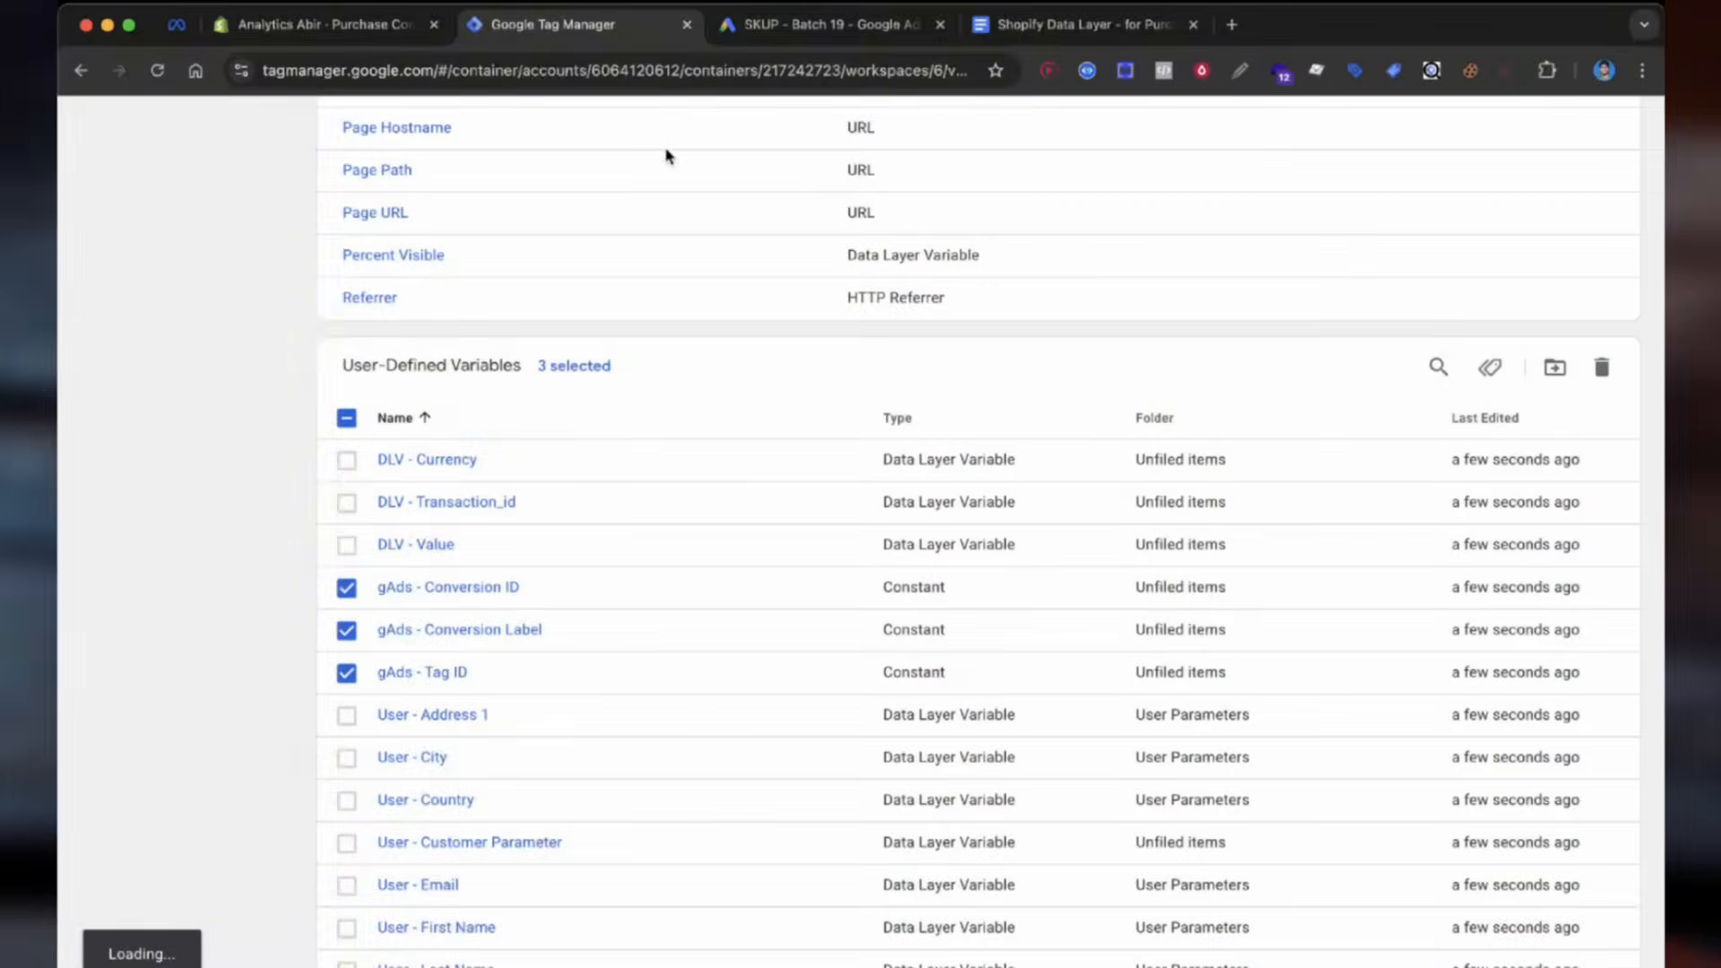
click(778, 25)
Step: Replace gAds - Conversion Label with MxemCL30nc4aEMSTzf8o and save it
double_click(1109, 718)
key(super+c)
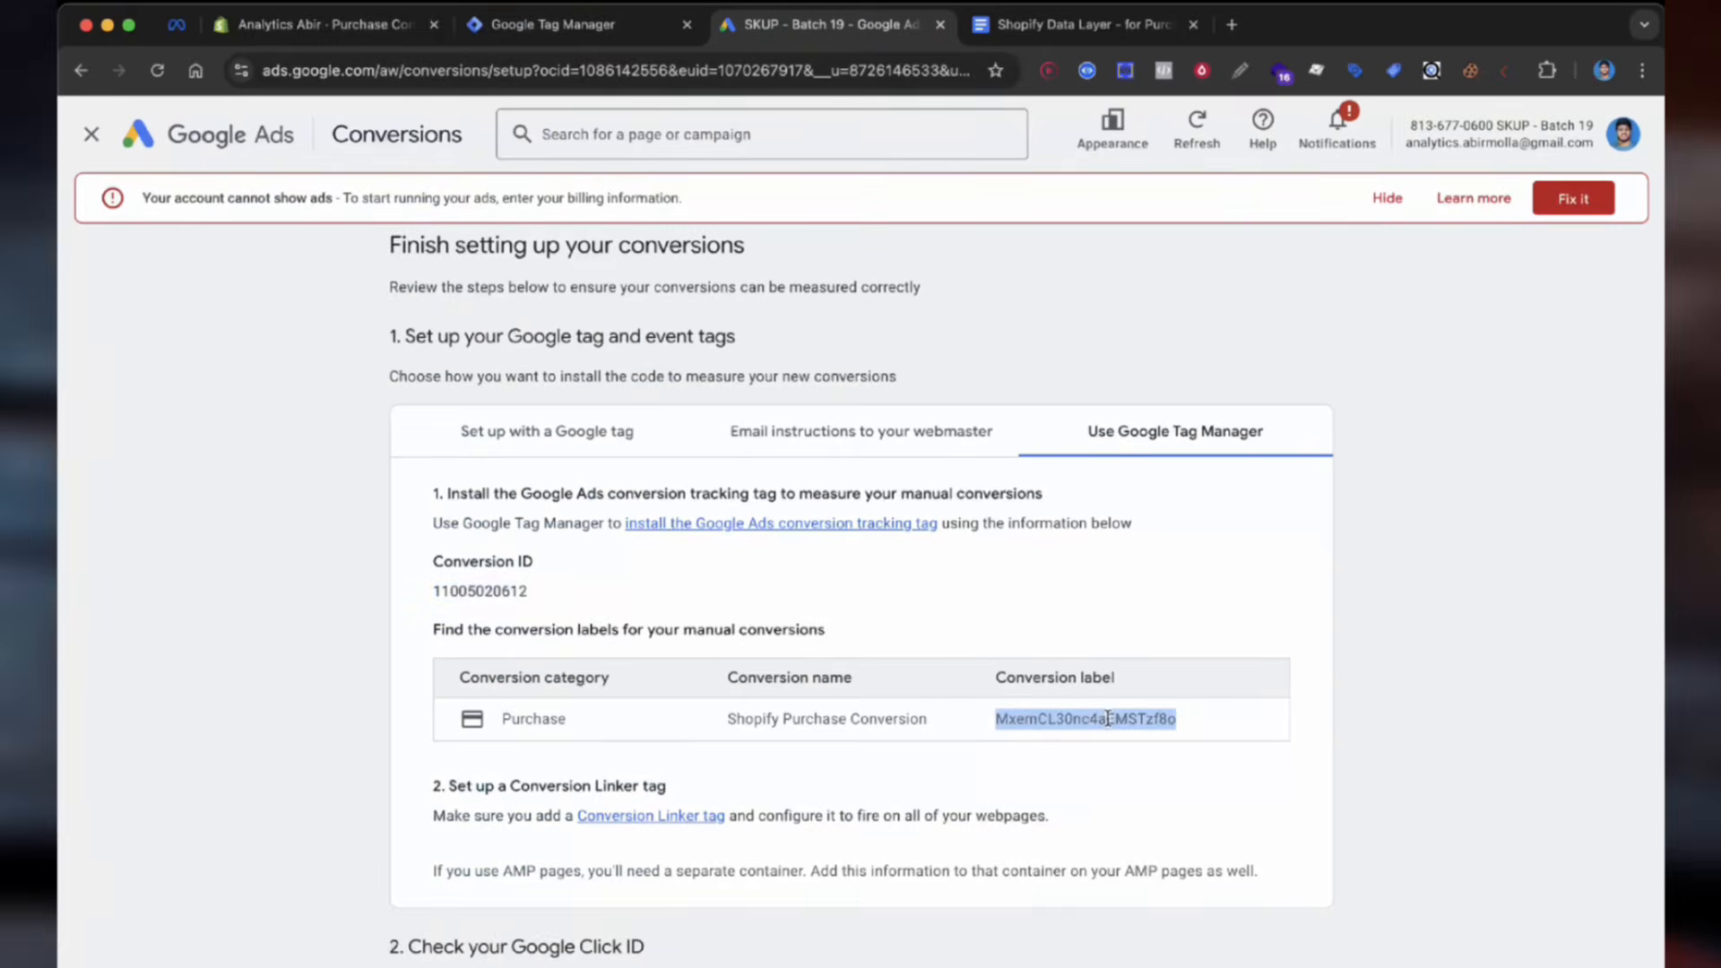
click(557, 24)
click(499, 637)
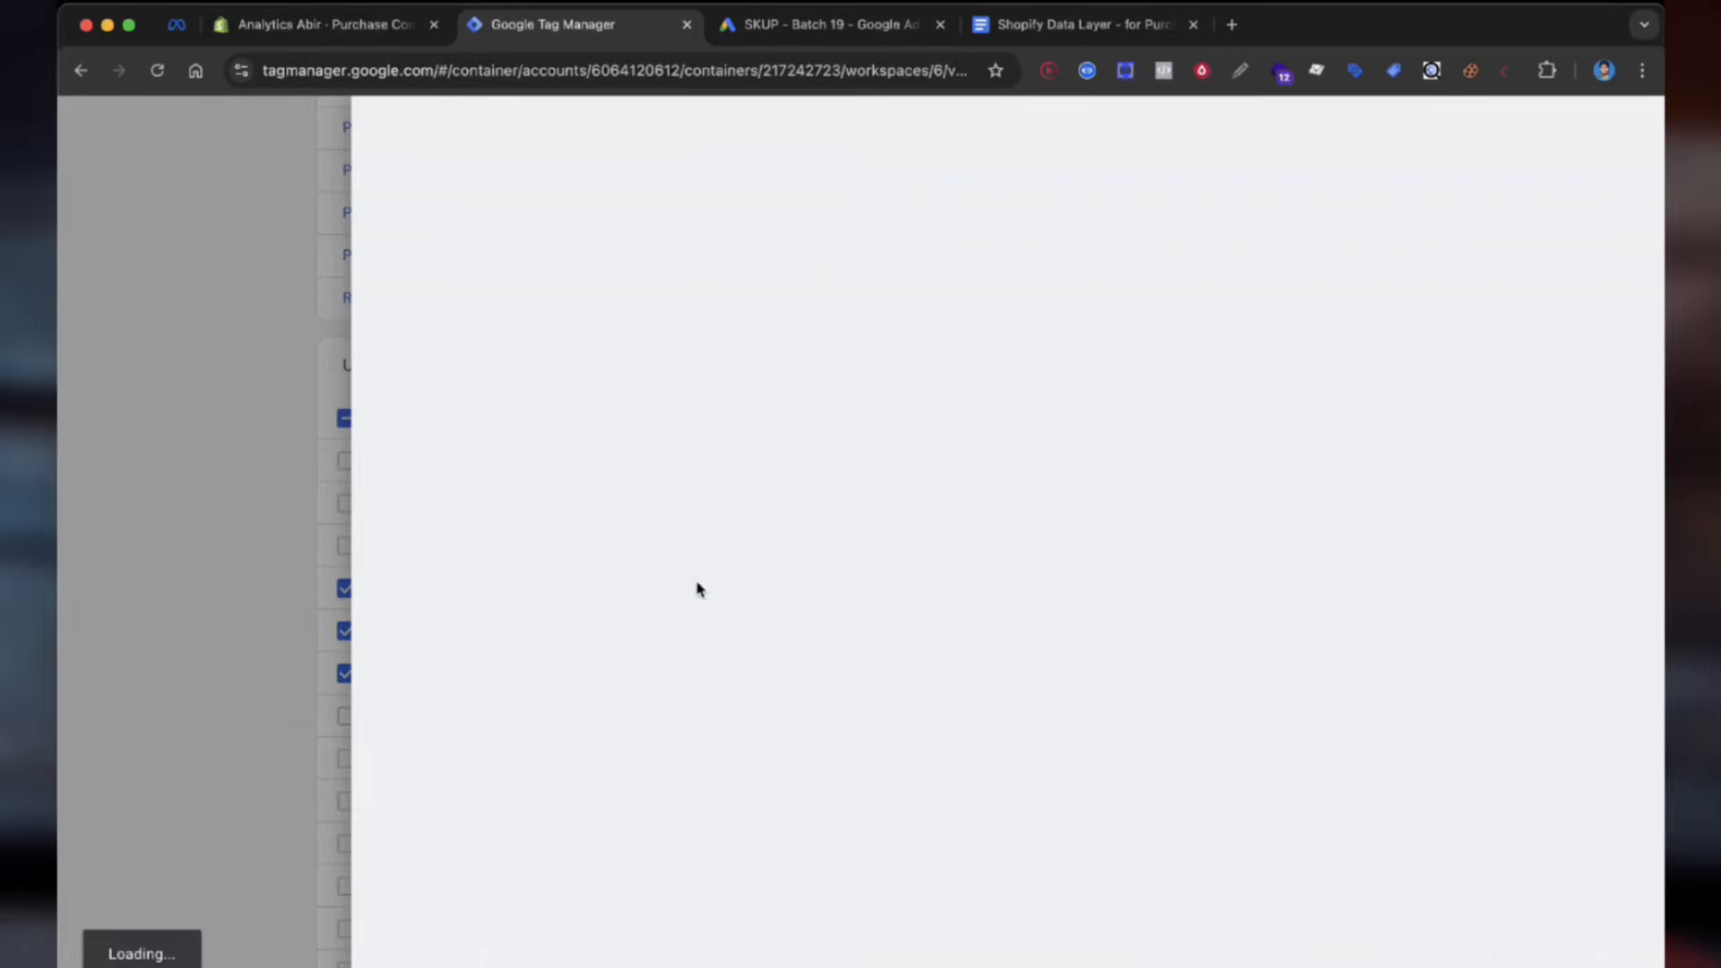
click(729, 503)
double_click(721, 503)
key(super+v)
click(1553, 129)
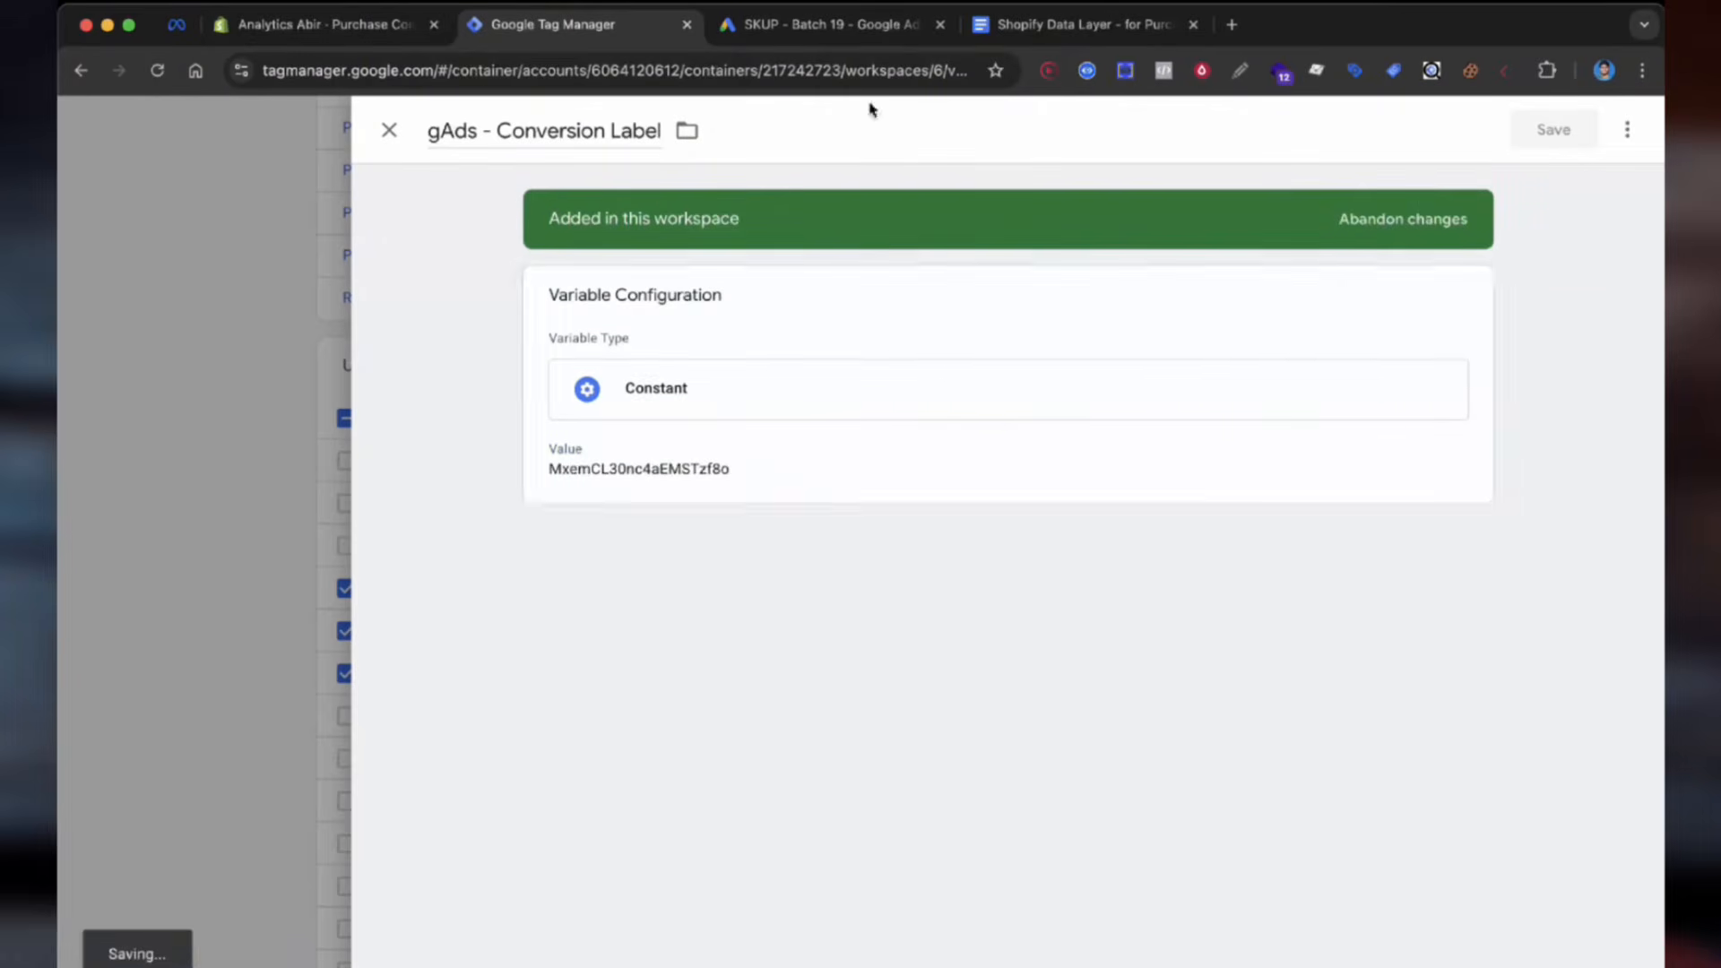
click(834, 24)
double_click(480, 589)
click(574, 24)
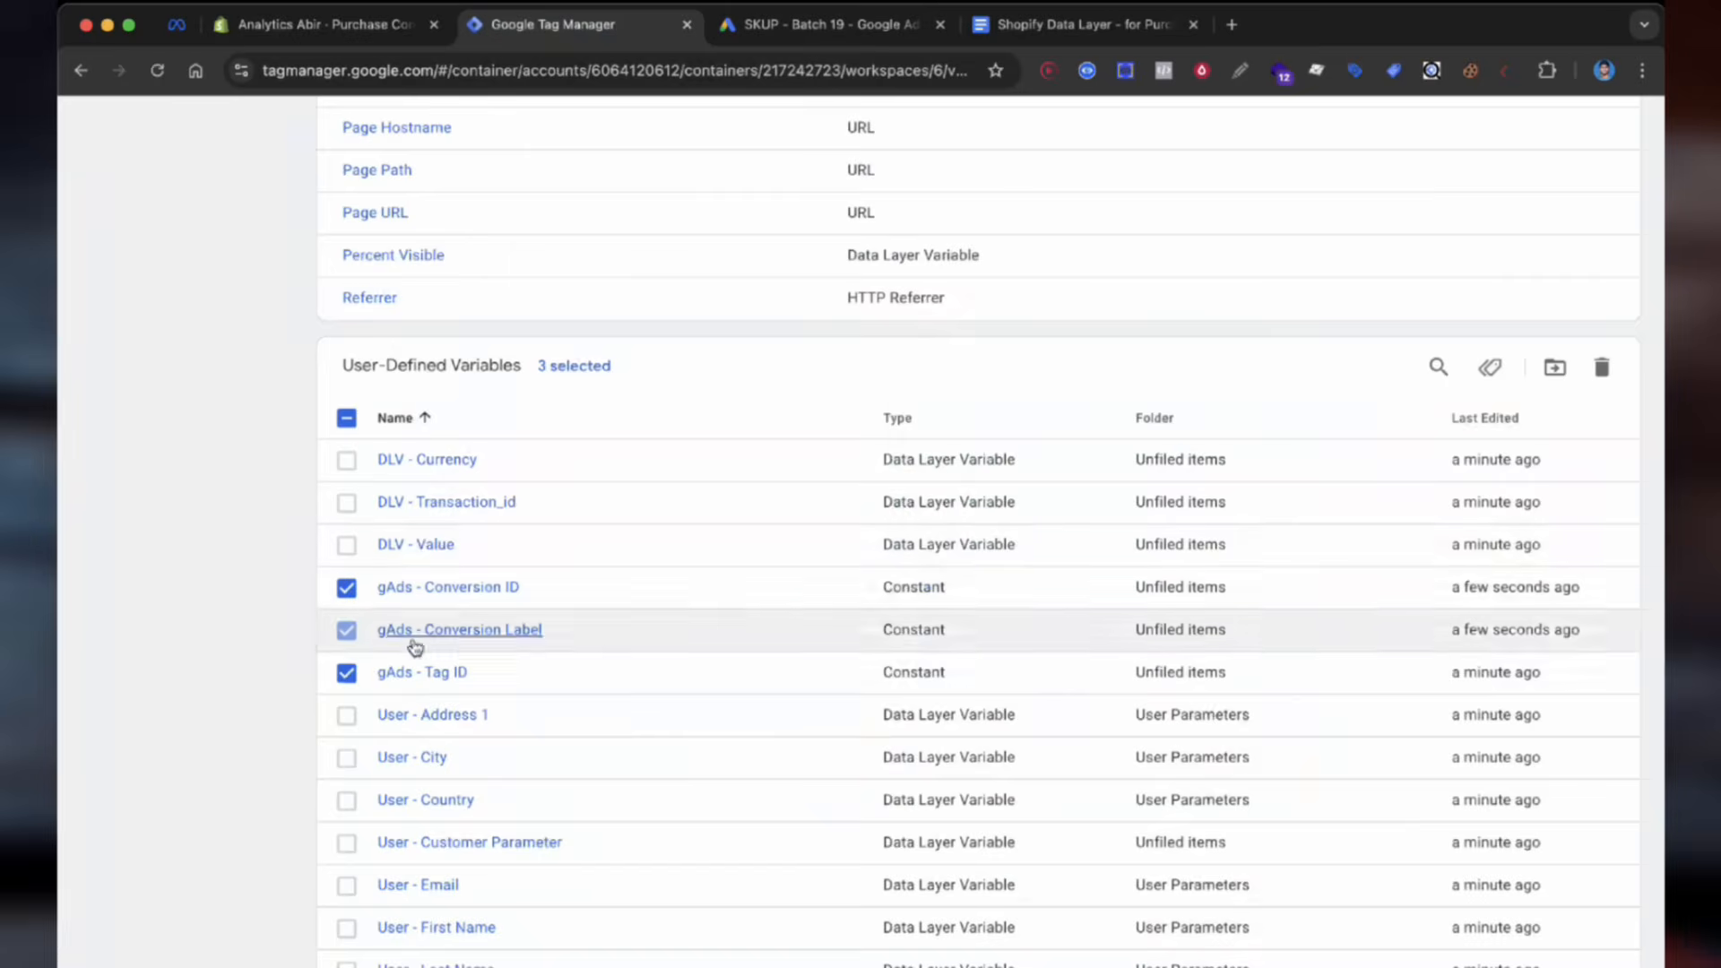
click(413, 640)
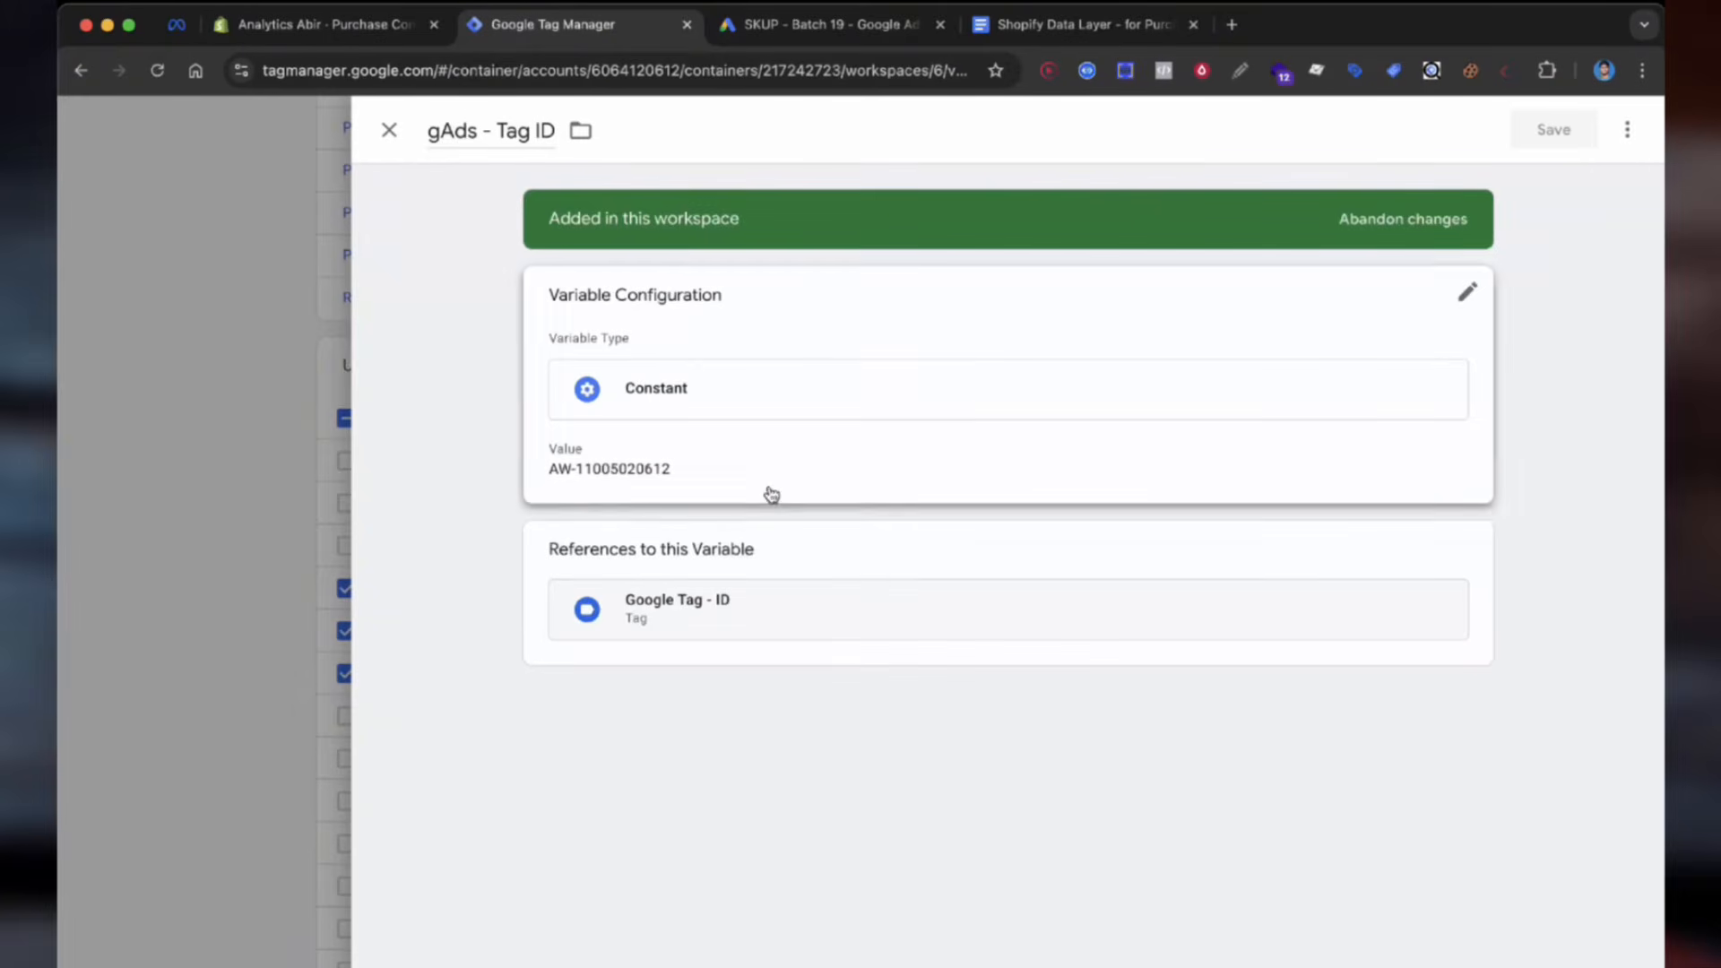
click(753, 490)
click(677, 508)
click(1553, 129)
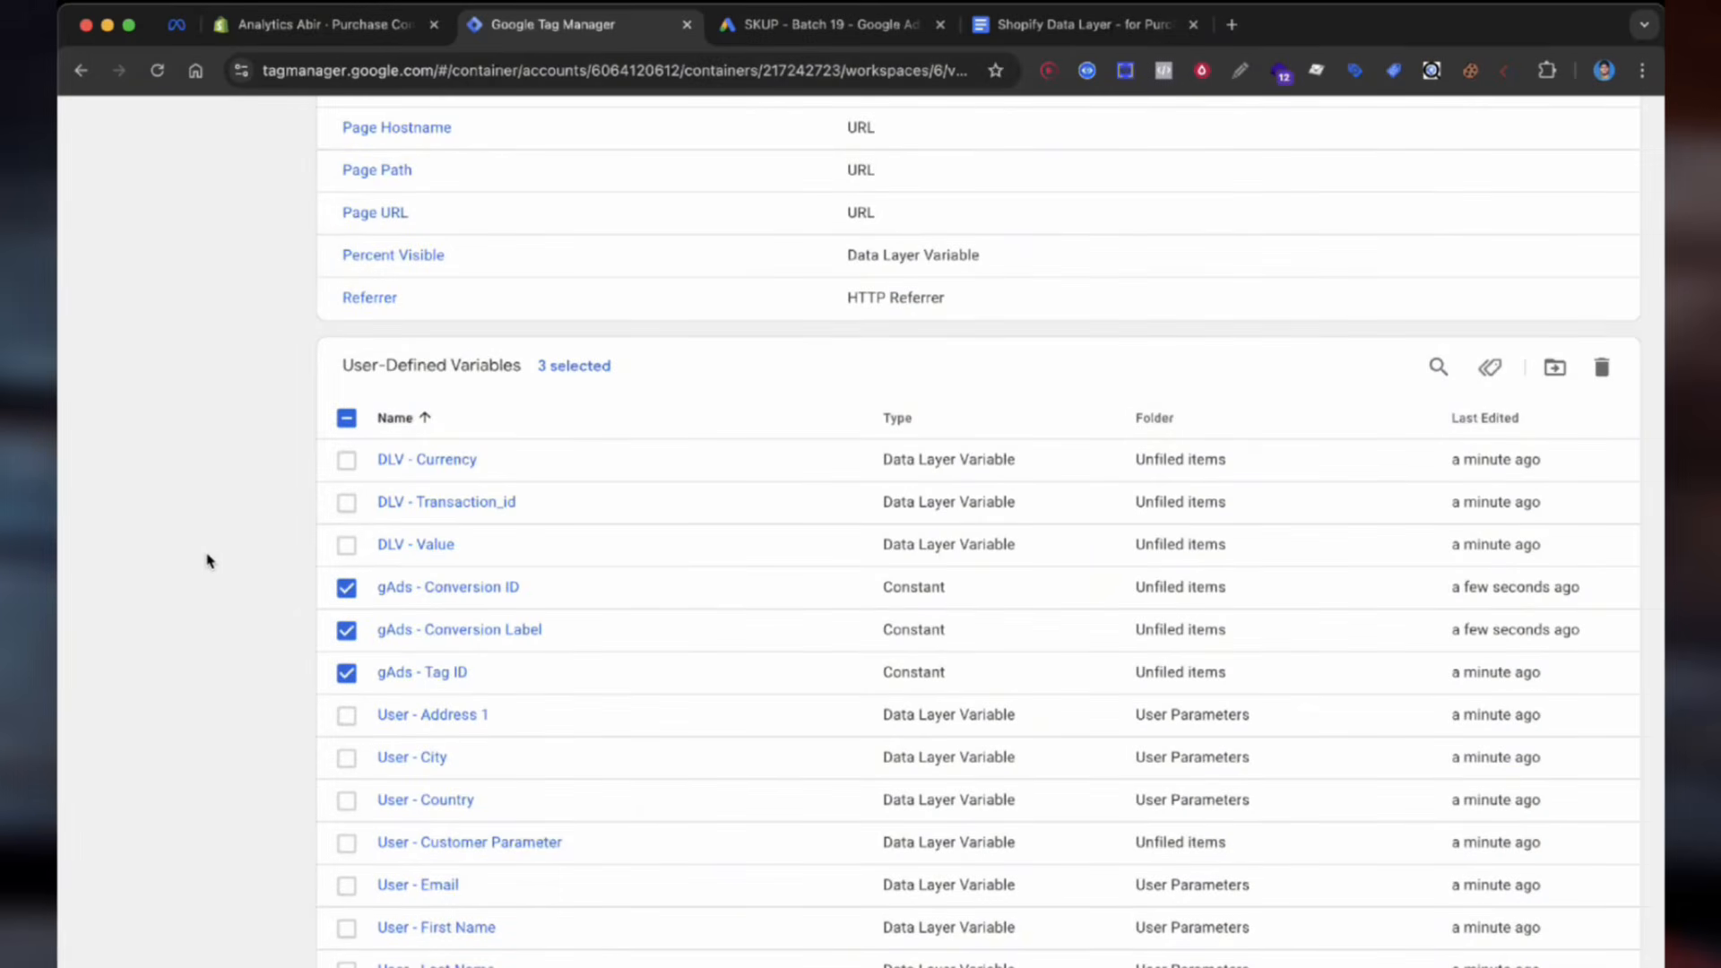
scroll(207, 557, up, 10)
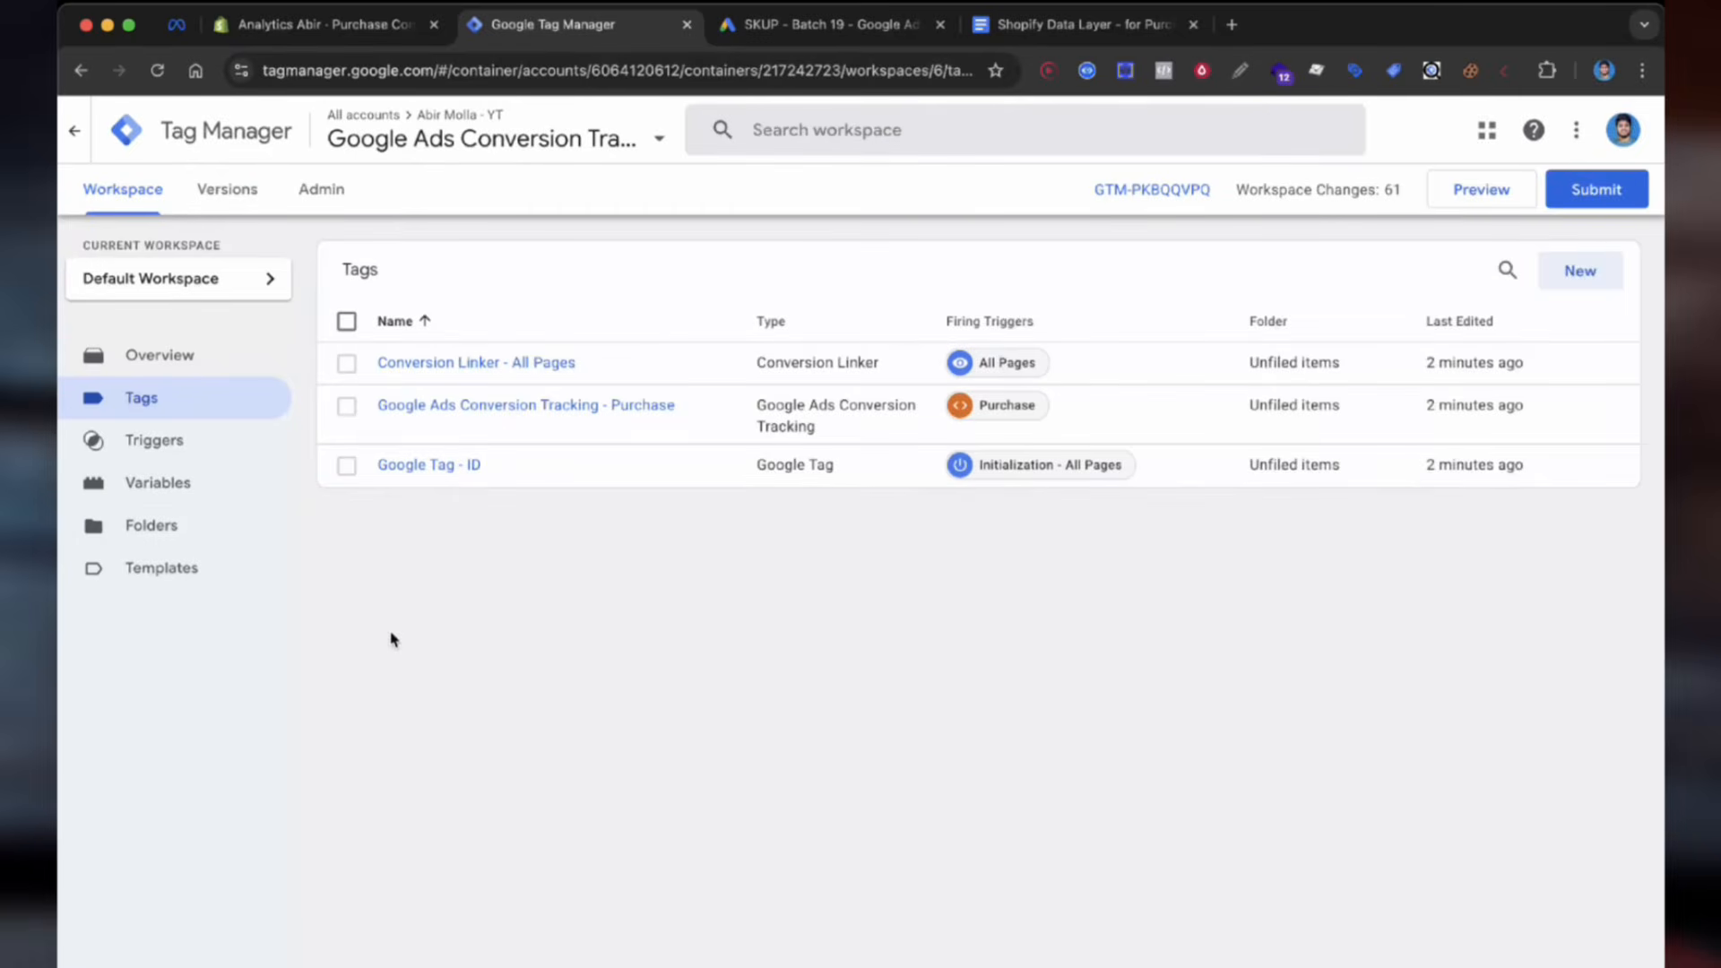
Step: Review the Google Ads Conversion Tracking - Purchase tag, then publish it as Version 6 'Google ads conversion'
click(552, 405)
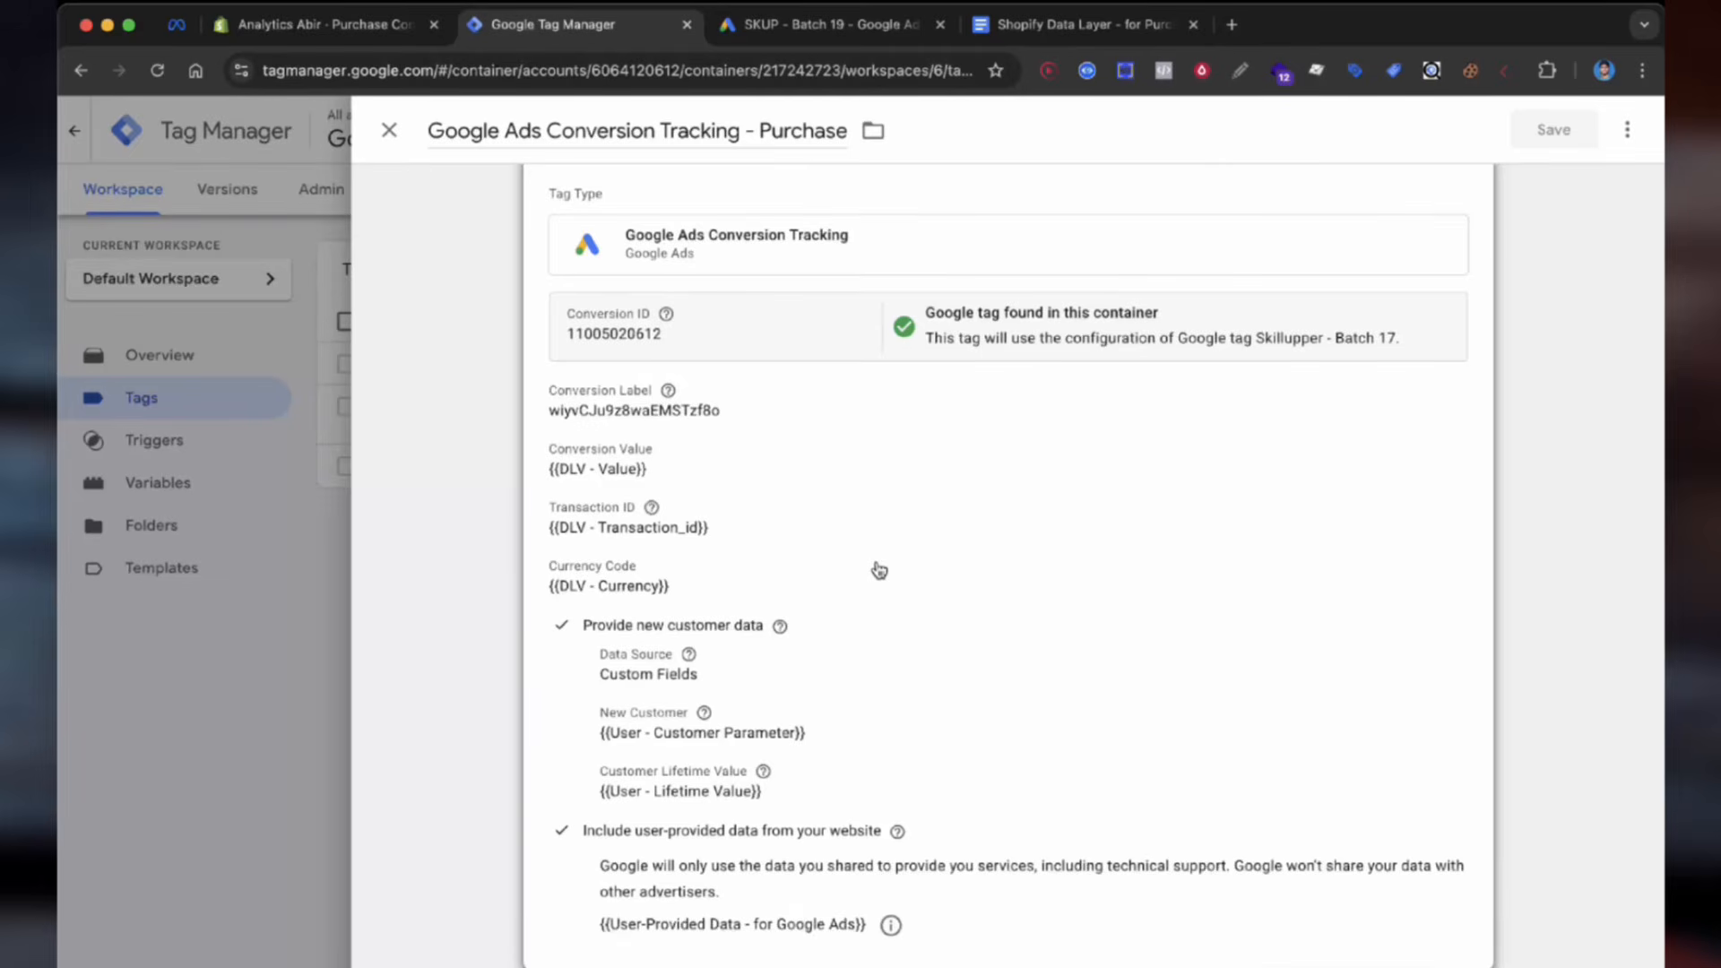
scroll(879, 571, down, 1)
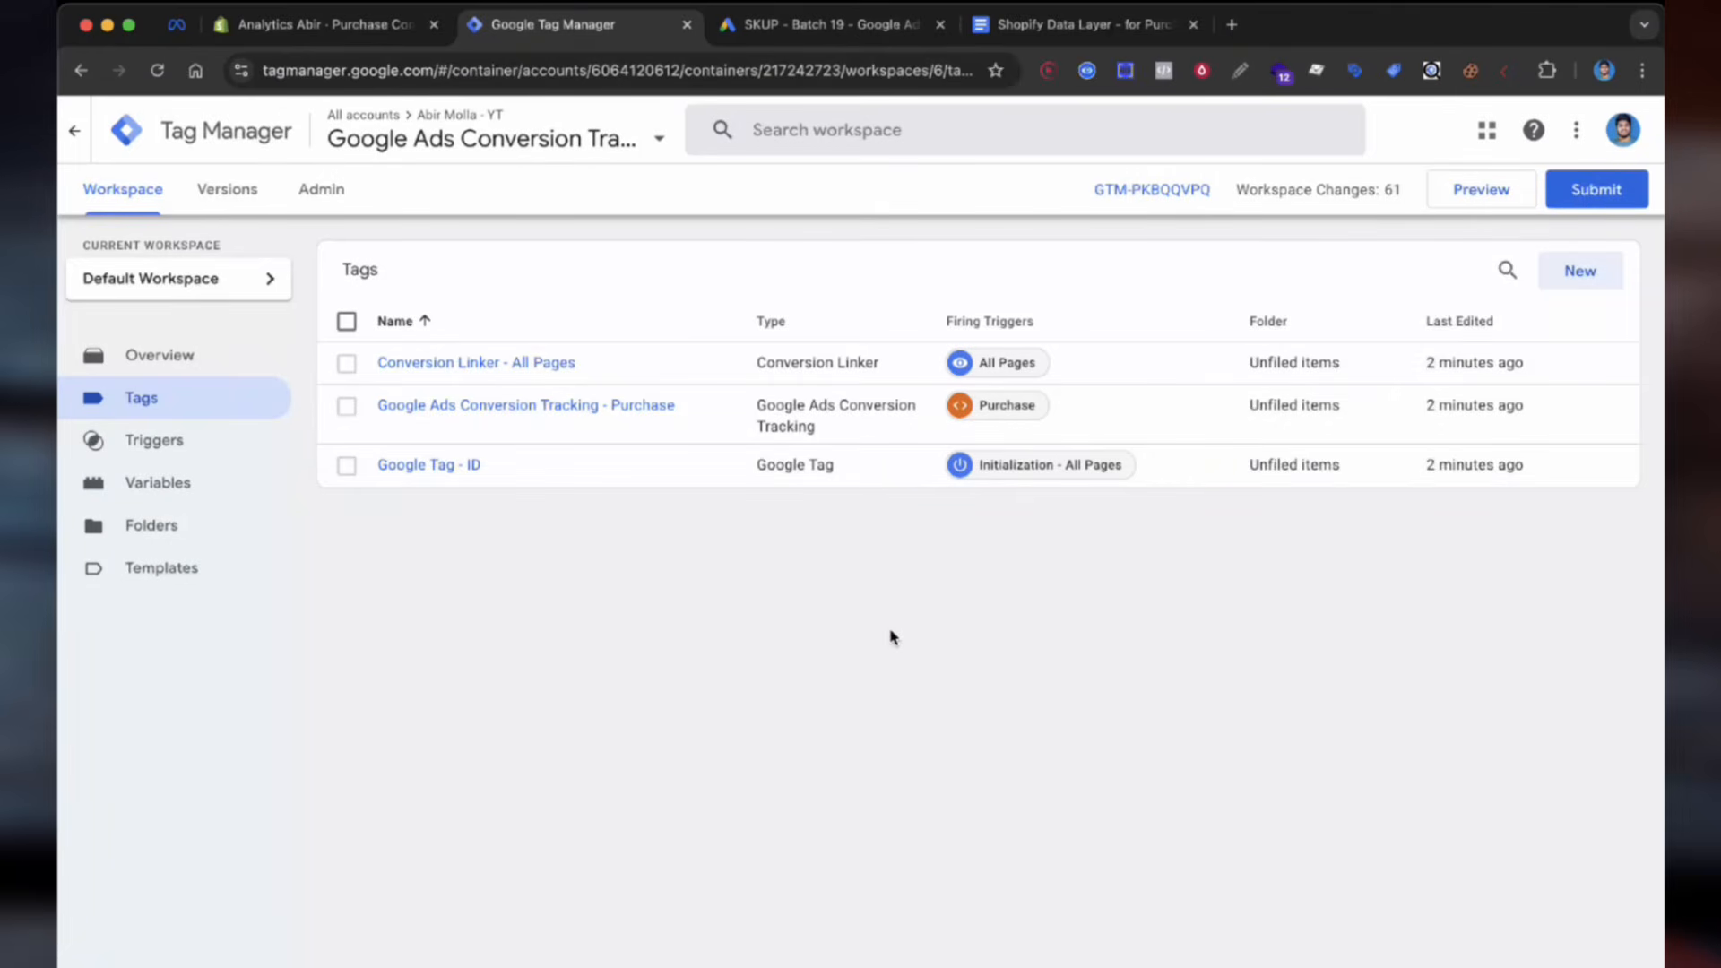
click(1557, 189)
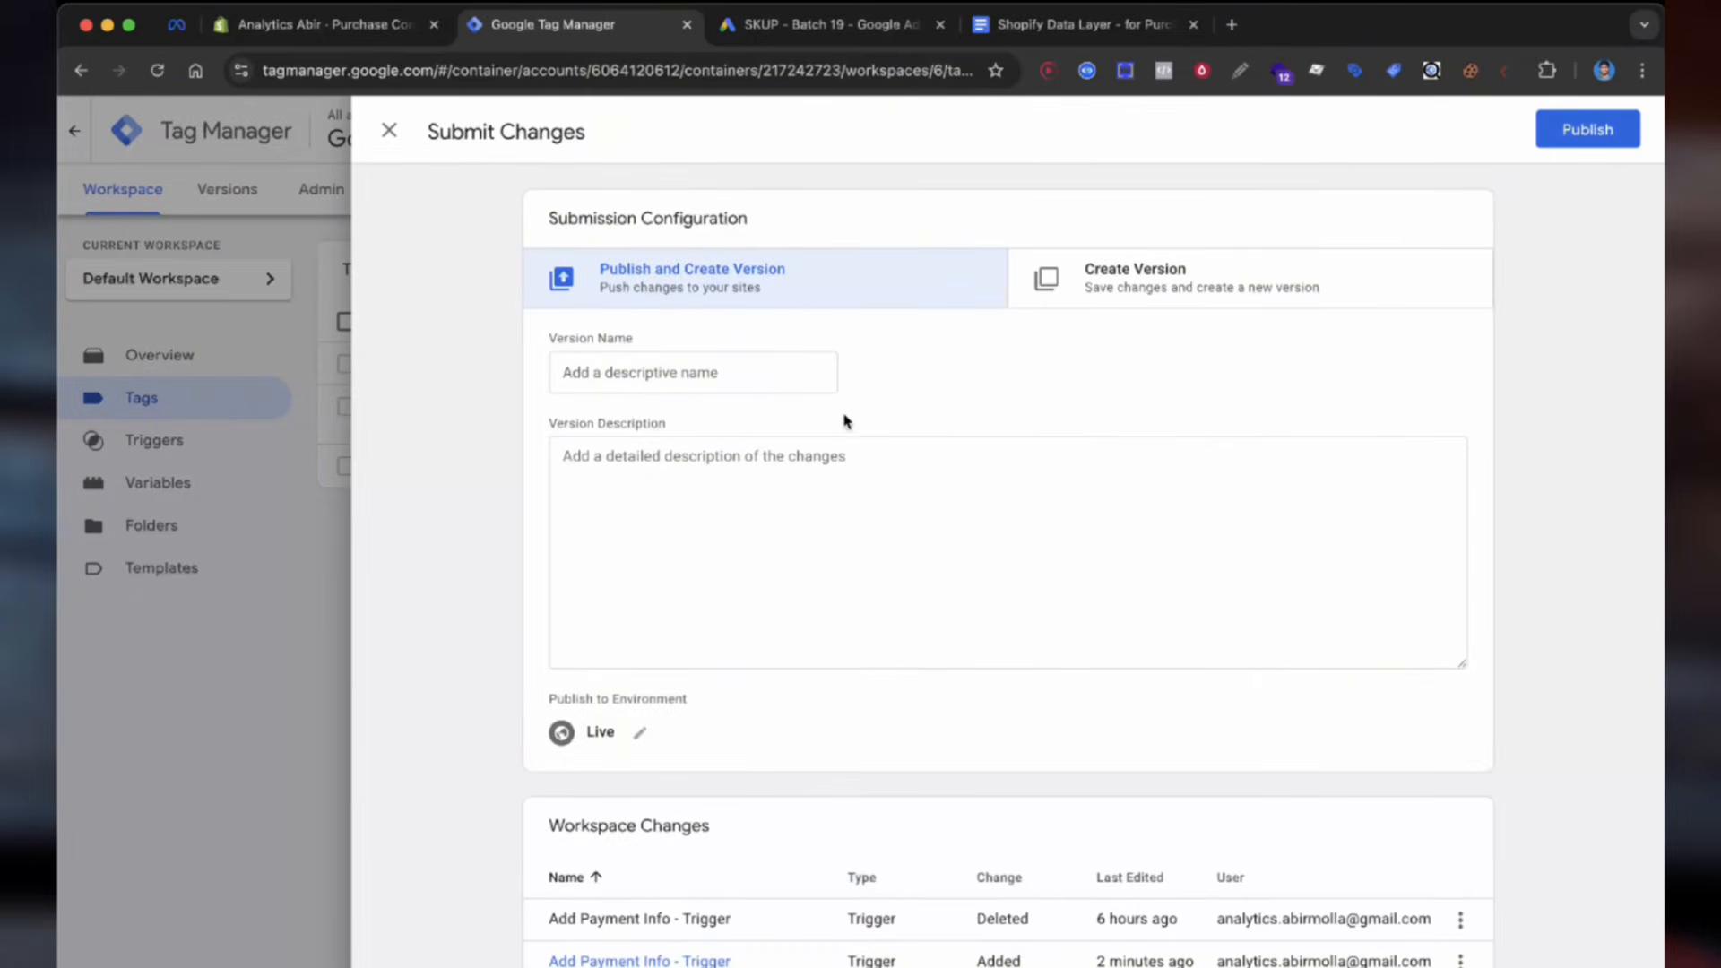
click(764, 376)
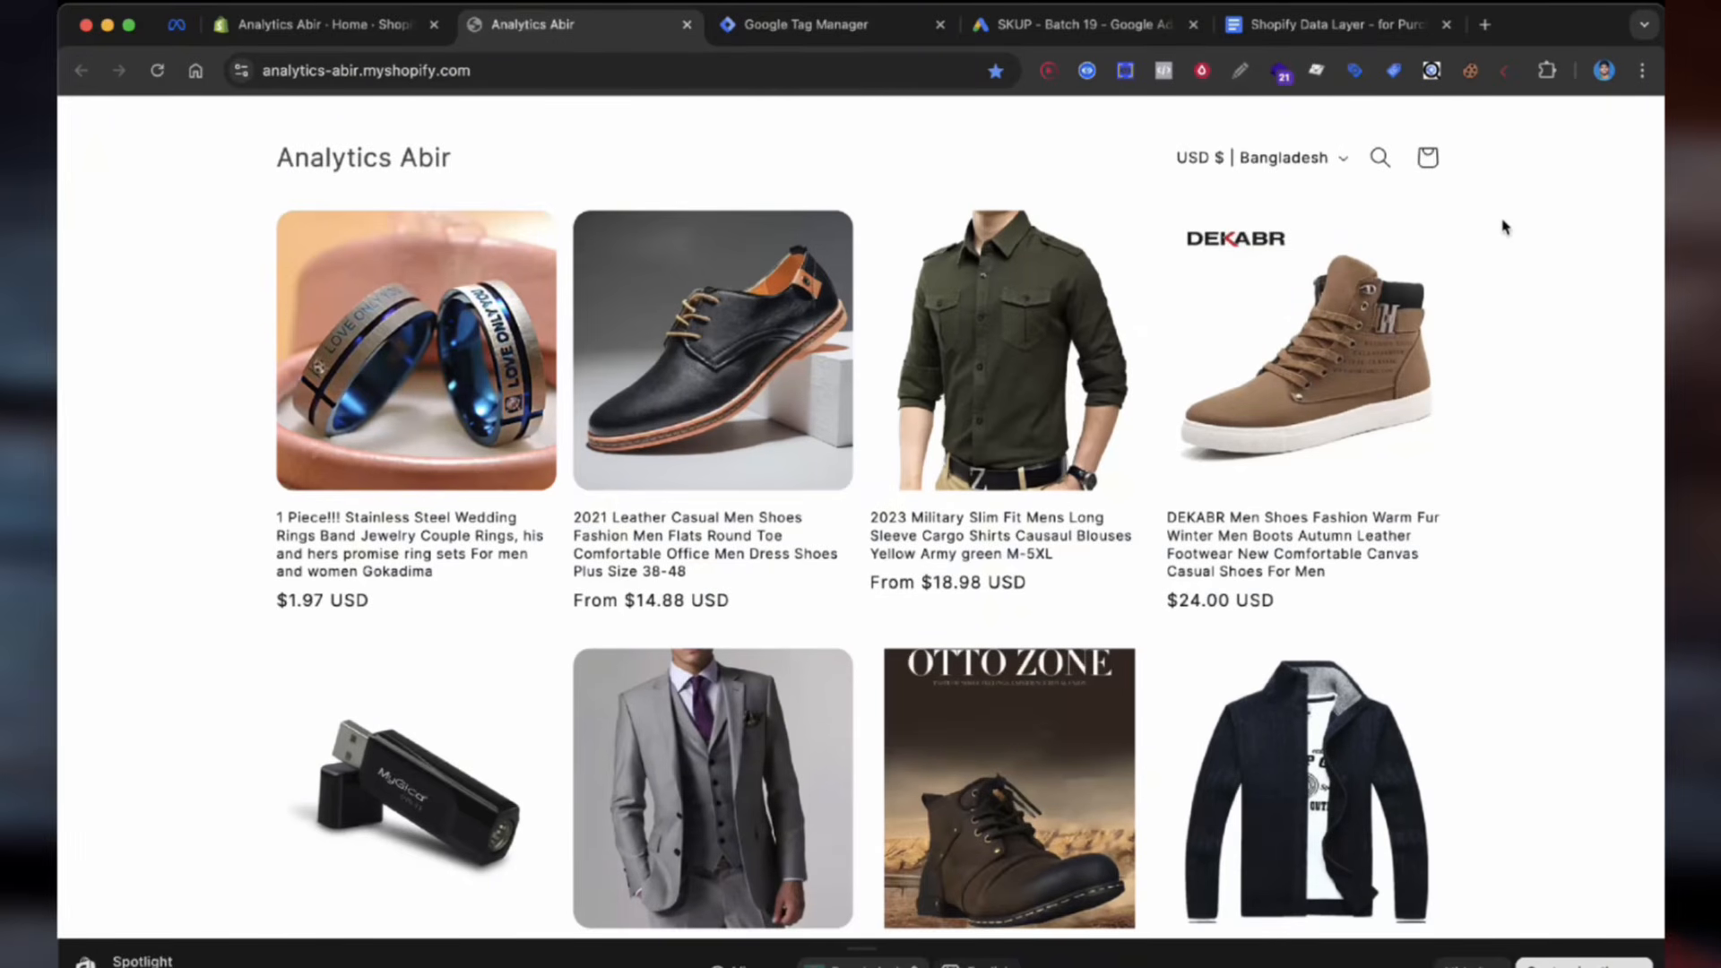
Step: Start EC Assist monitoring with a test gclid and open the Military Slim Fit shirt page
click(1393, 70)
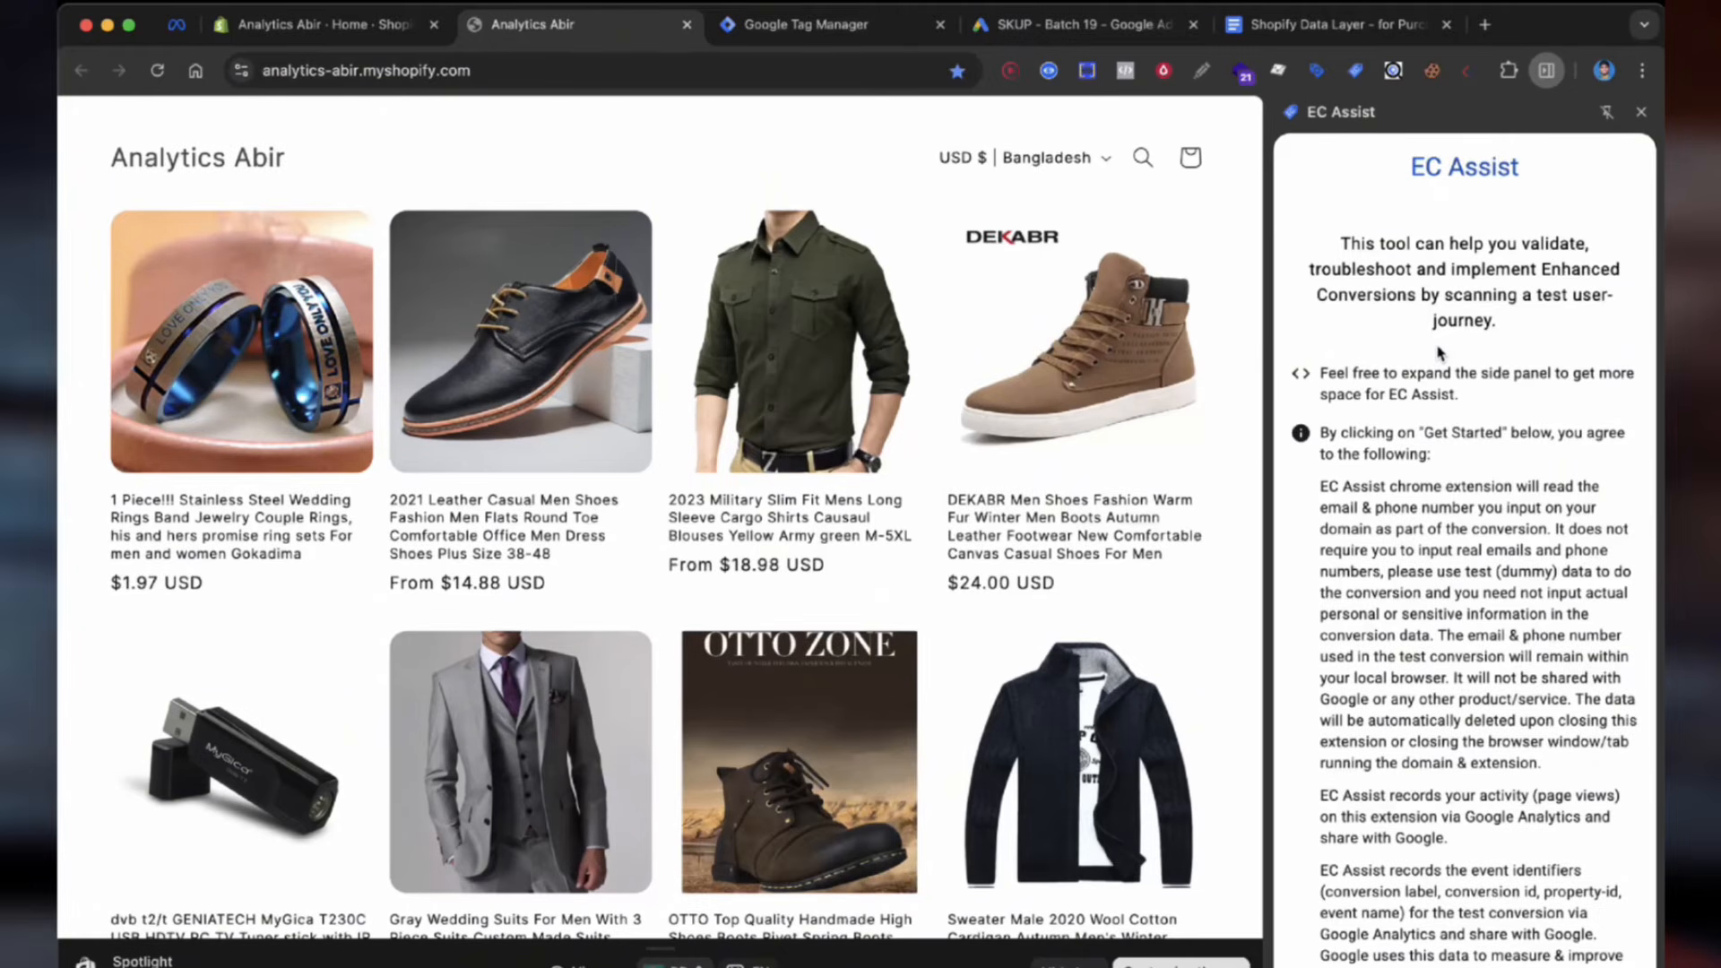
scroll(1440, 353, down, 3)
click(1464, 898)
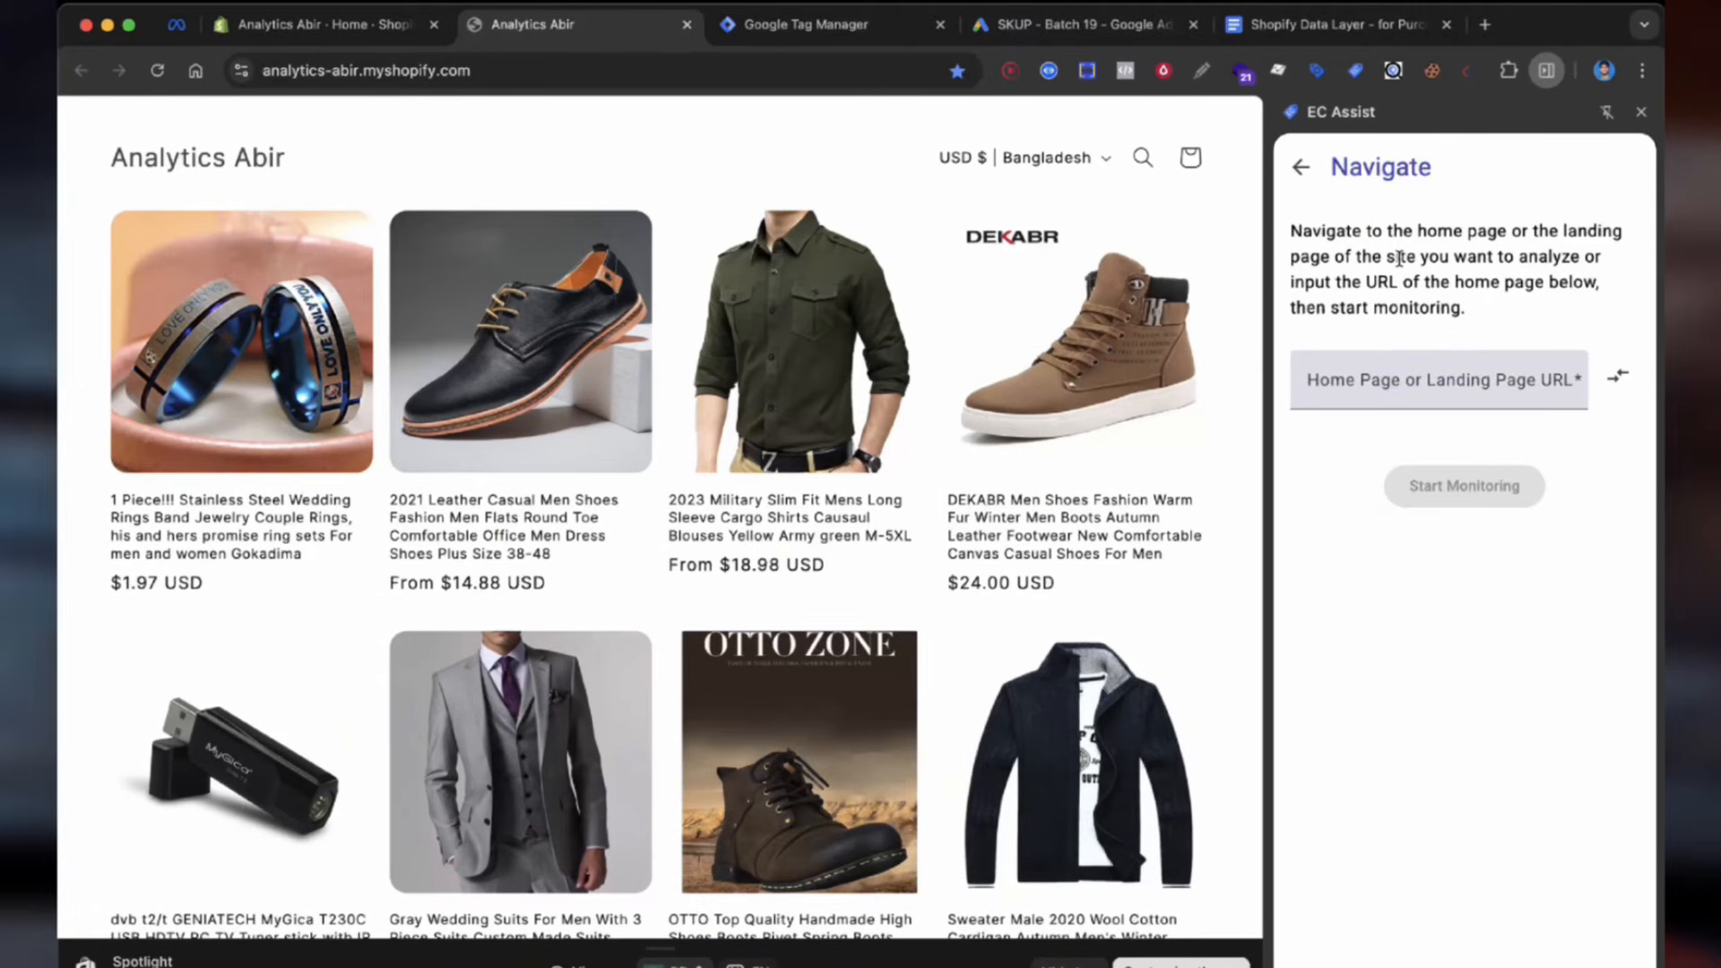
click(1453, 485)
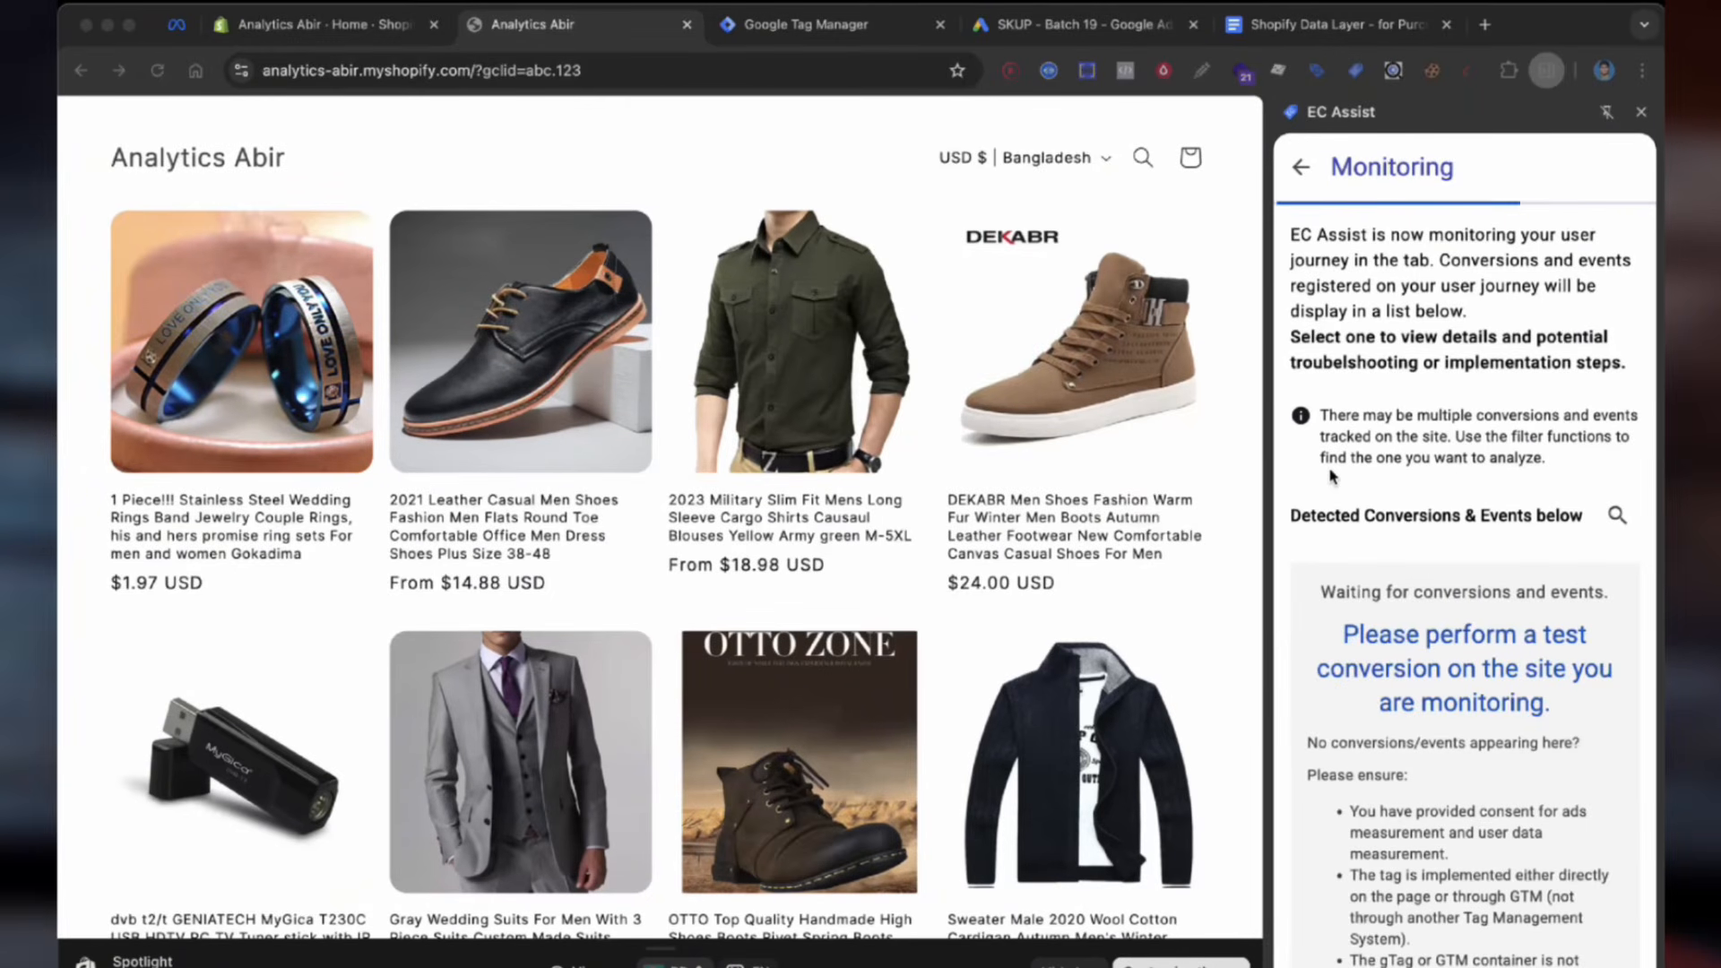
click(677, 455)
scroll(819, 373, down, 8)
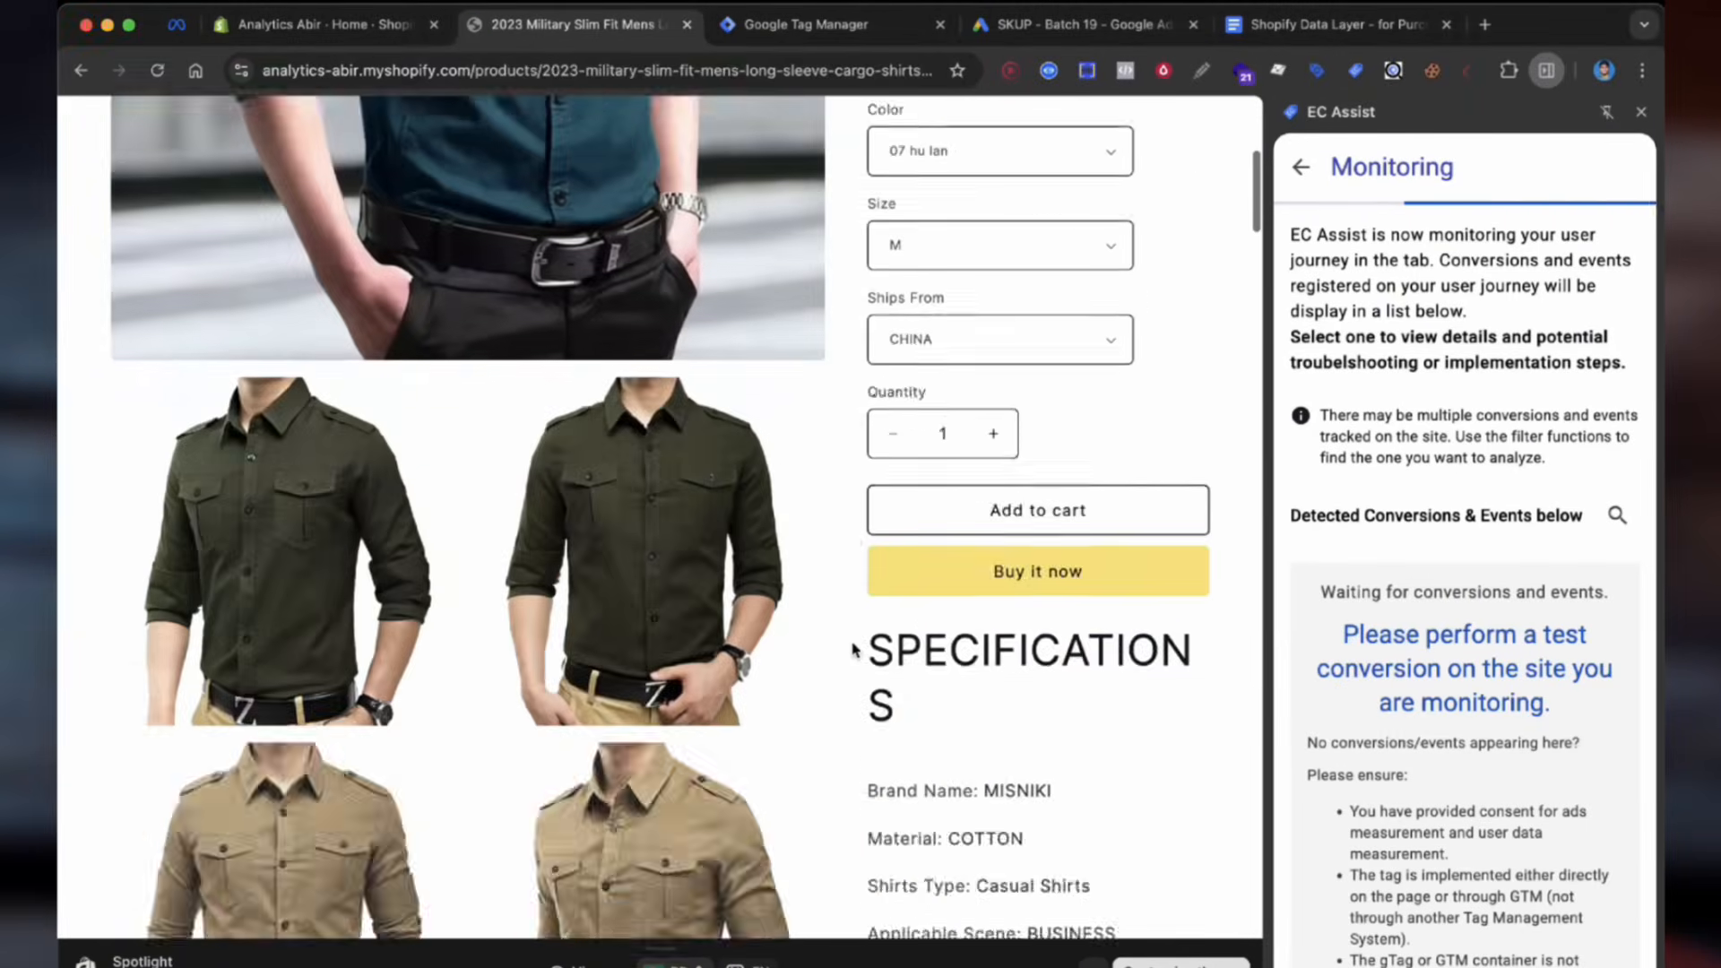
Step: Buy the military shirt now and autofill the saved contact and delivery details at checkout
click(1013, 573)
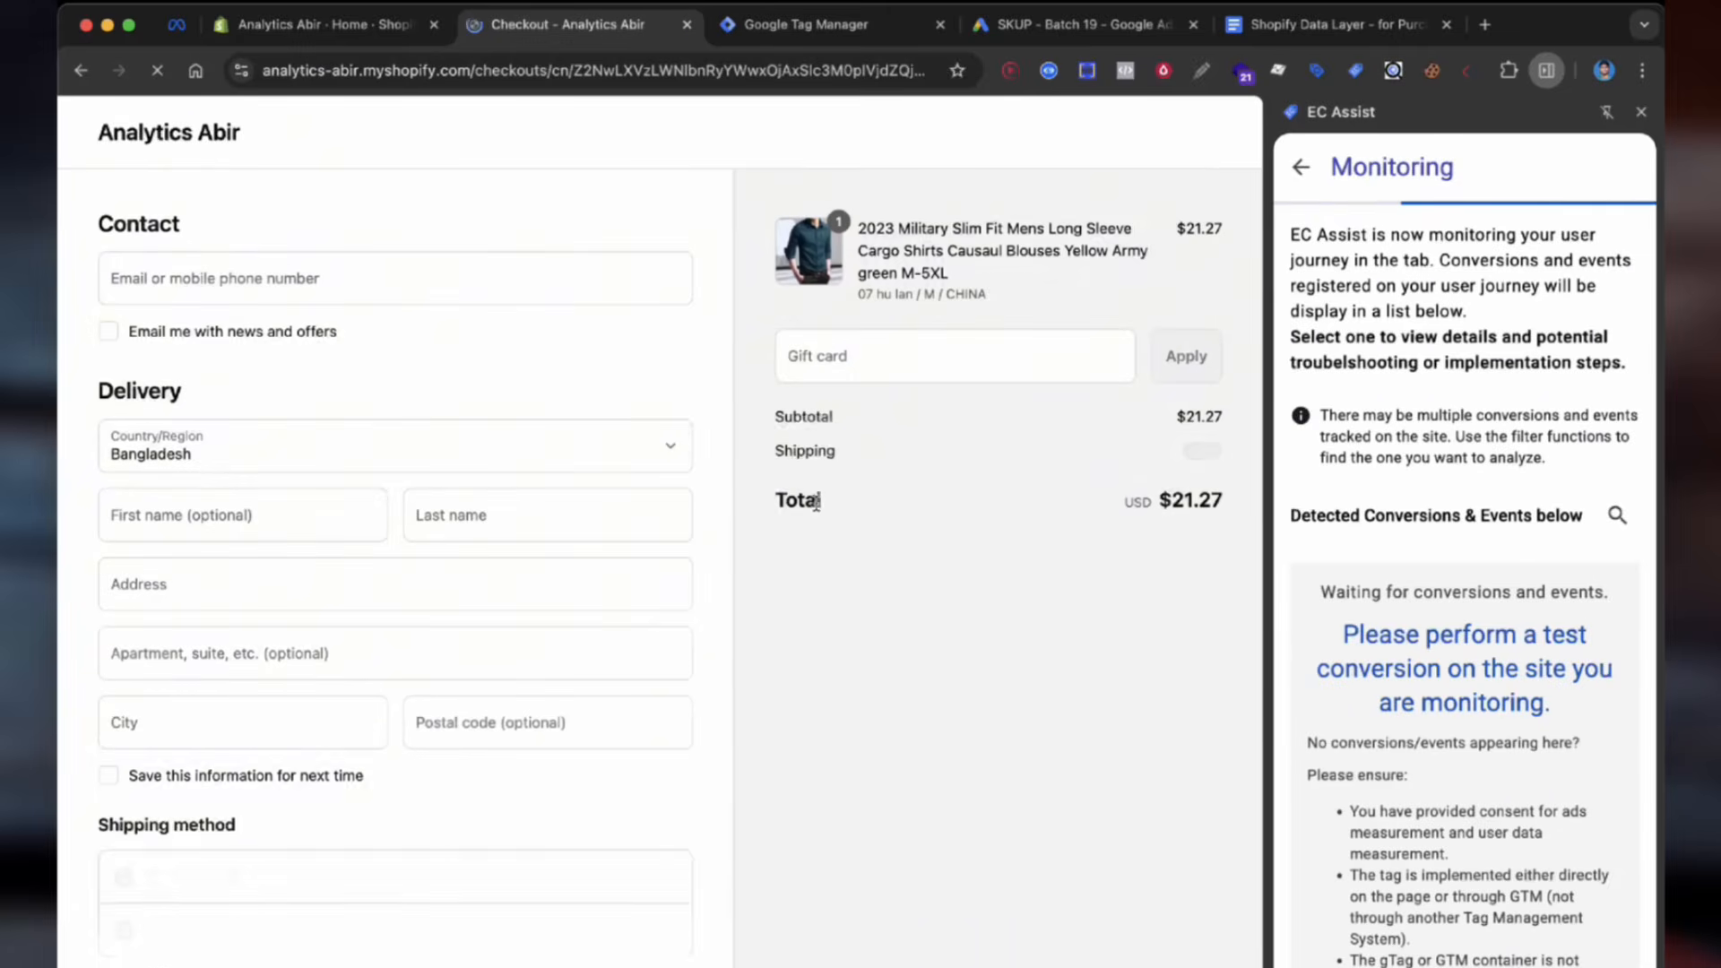
click(358, 279)
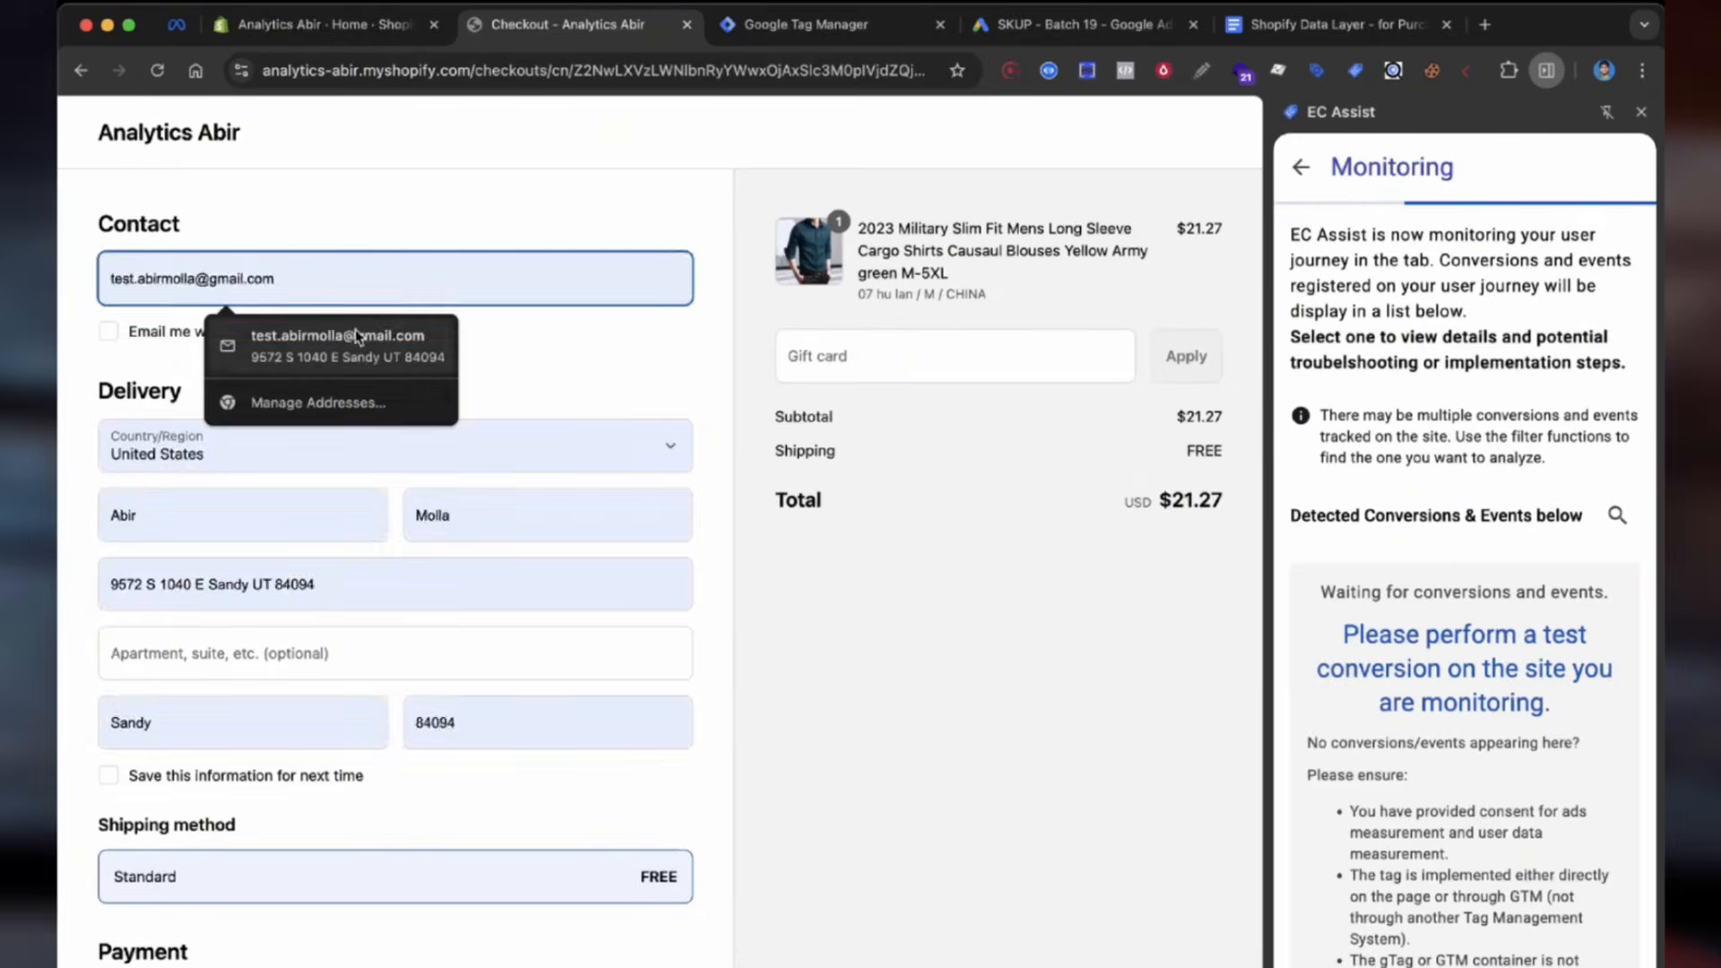
click(355, 337)
scroll(356, 336, down, 5)
Step: Pay with test card number 1, expiry 11/25 and security code 111 to place the $21.52 order
click(292, 574)
text(1)
click(278, 690)
text(1125)
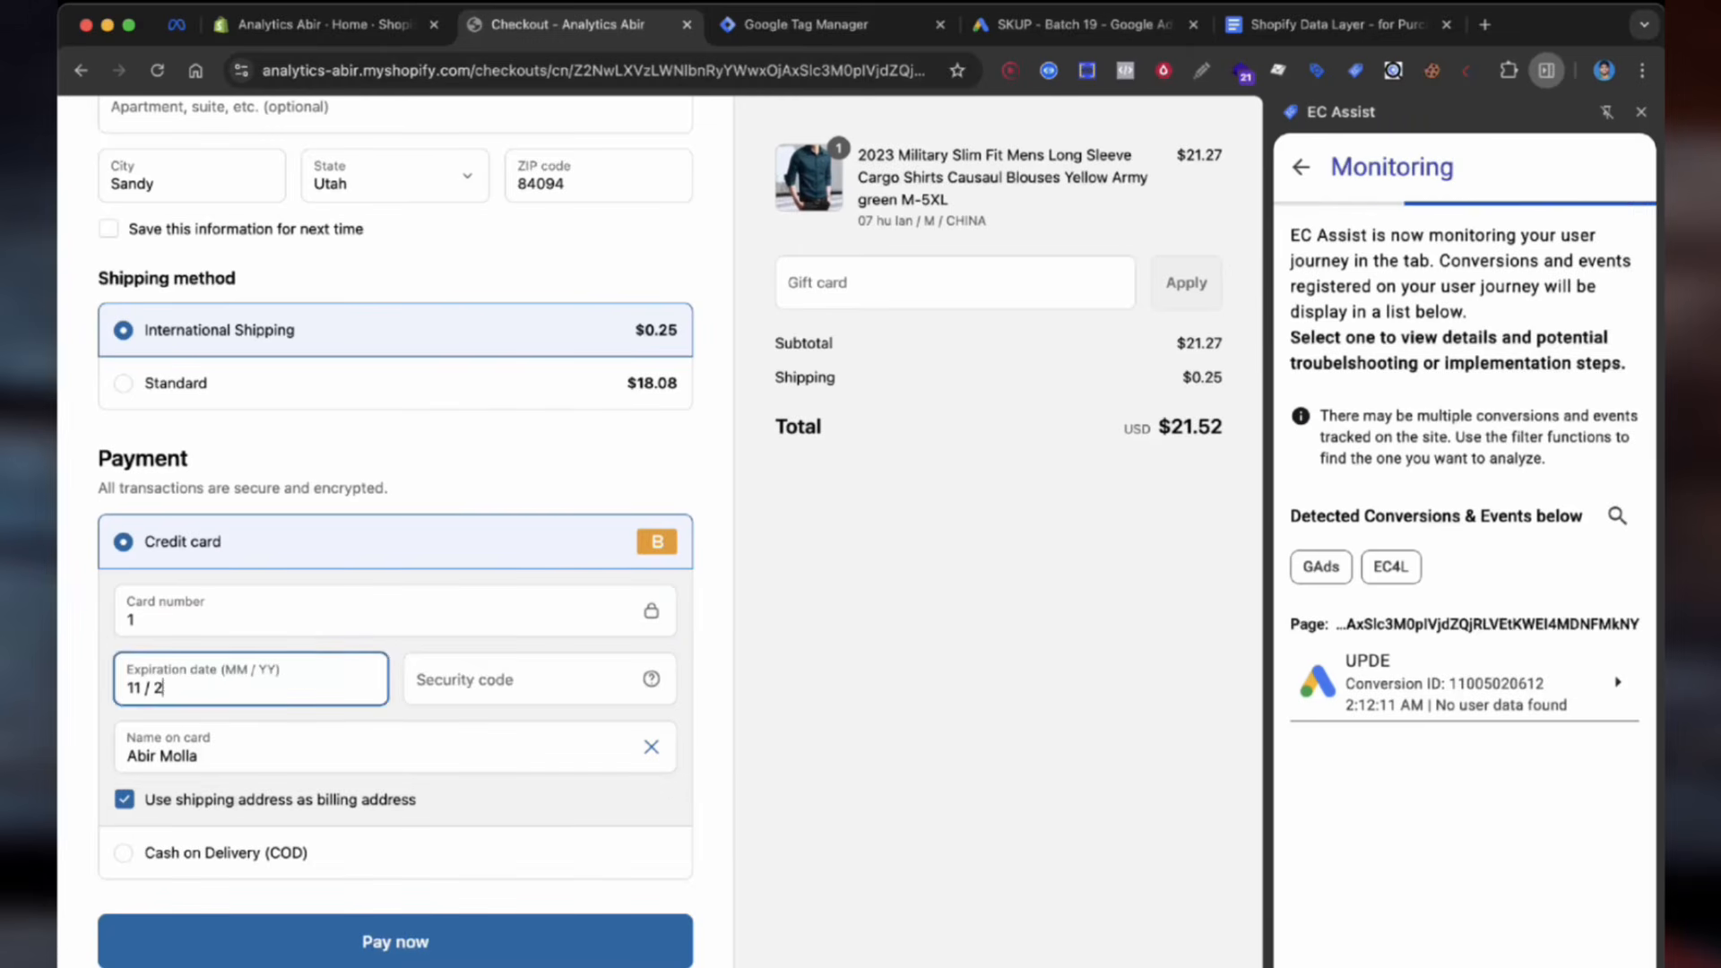
click(431, 681)
text(111)
key(Return)
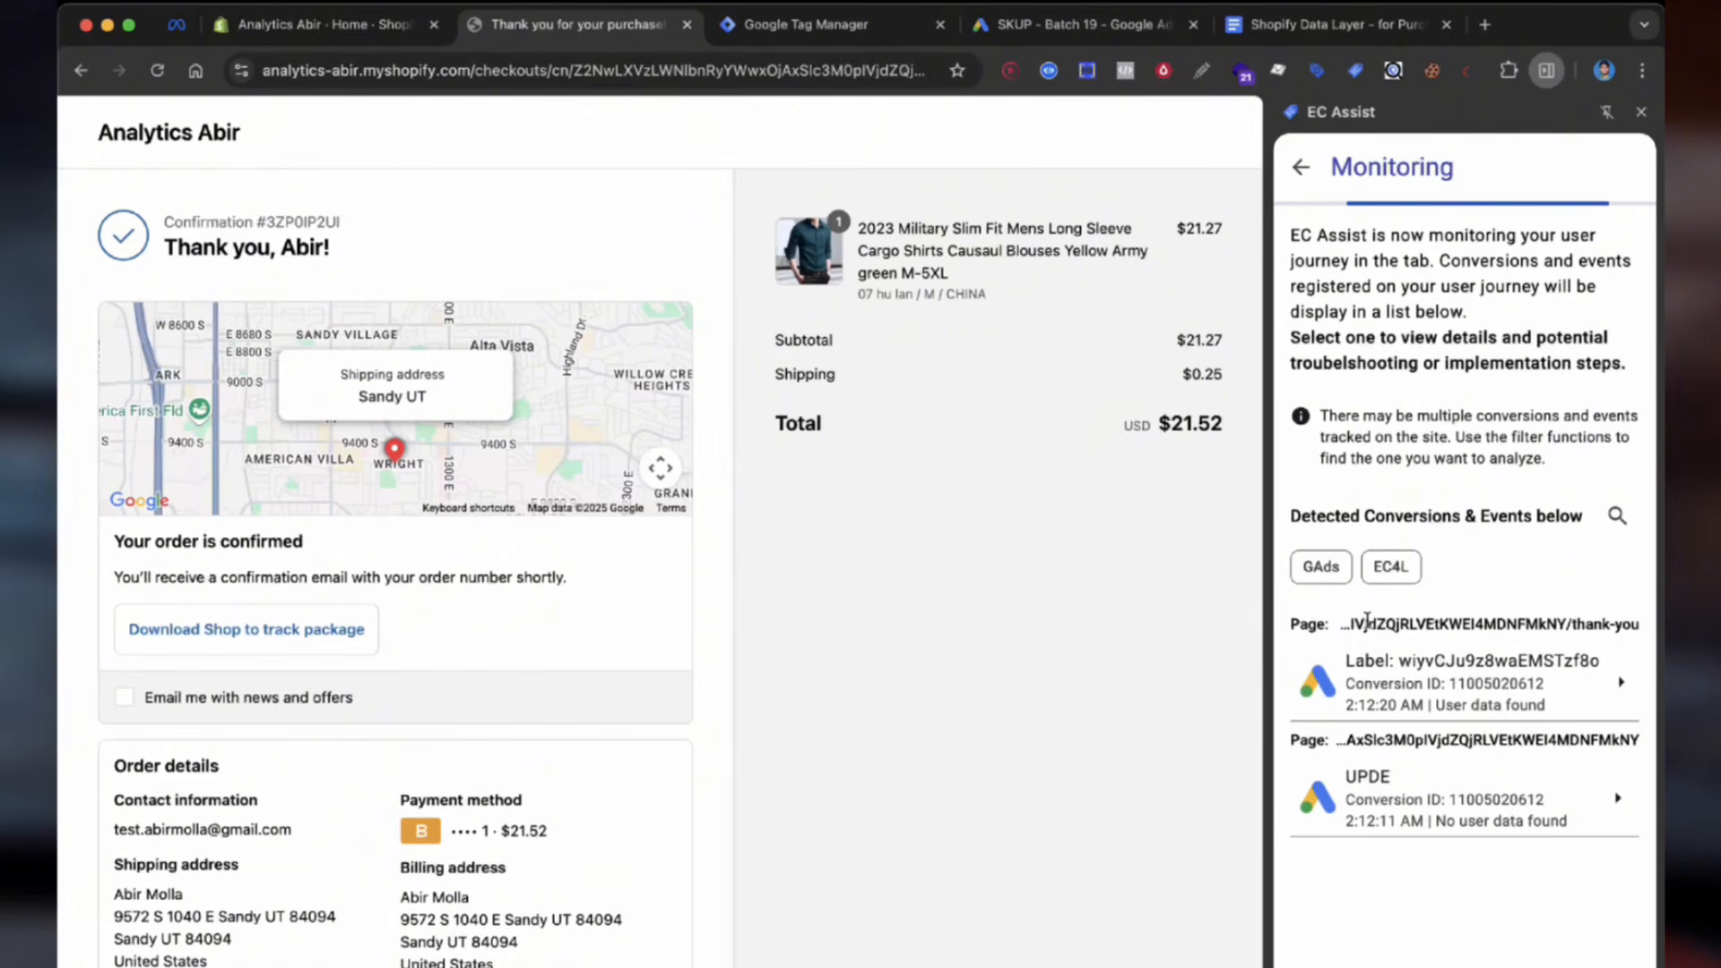
click(1456, 683)
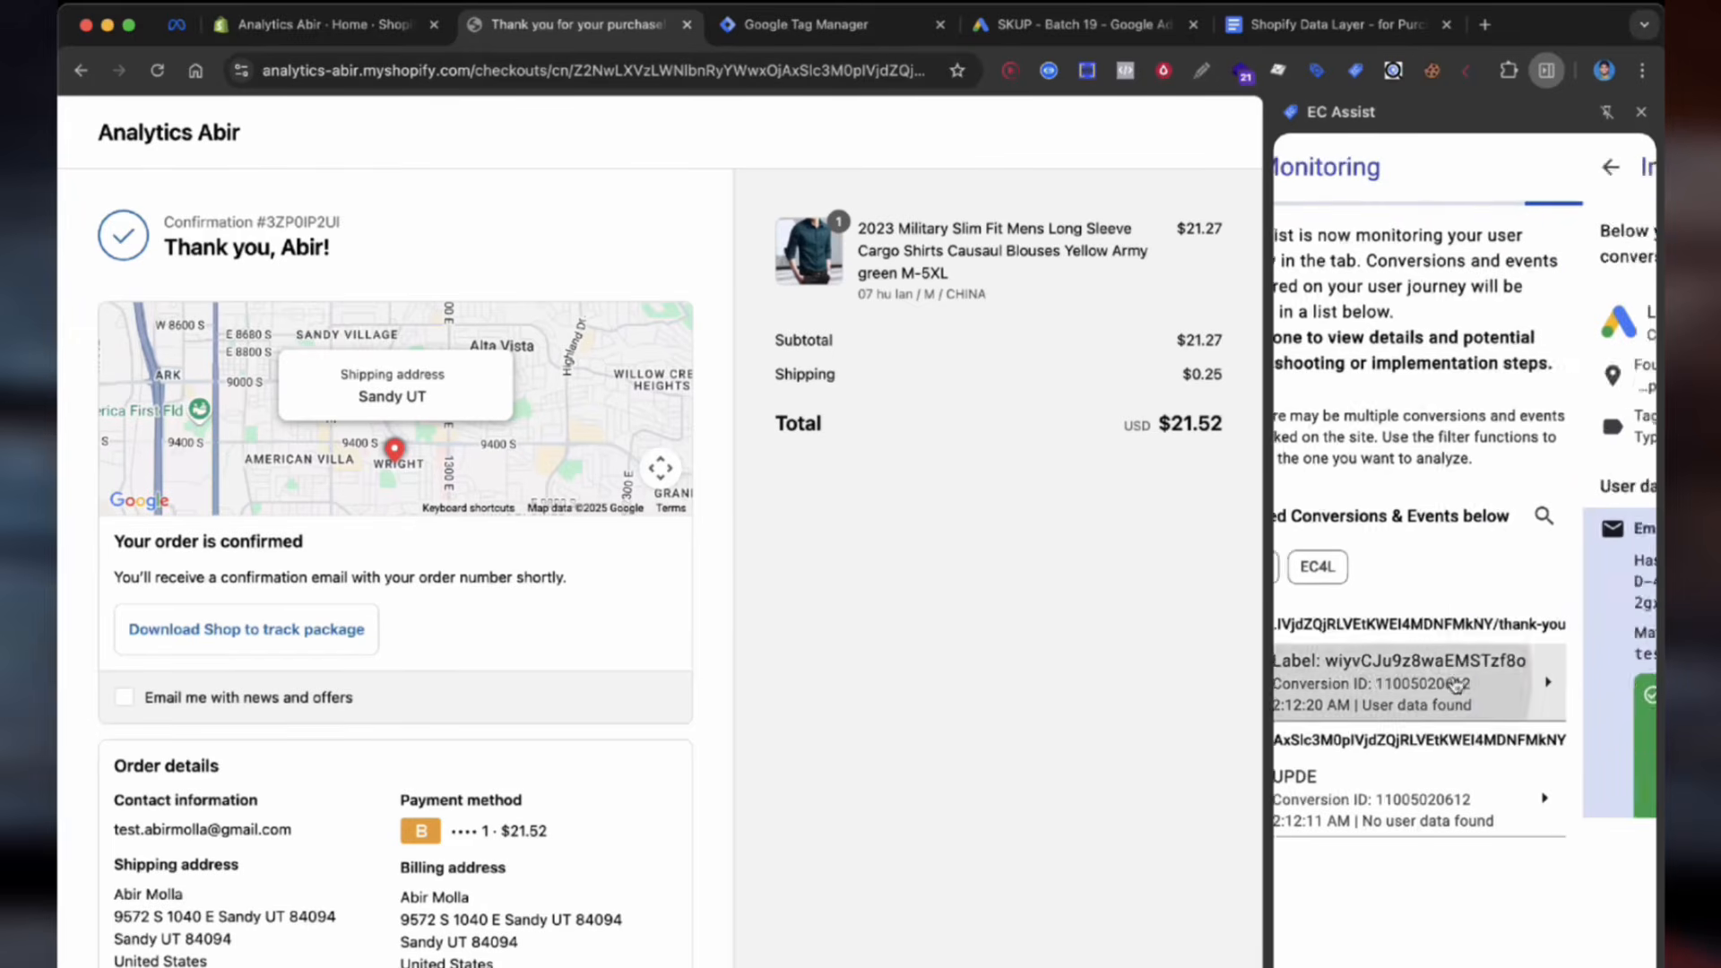
double_click(1481, 336)
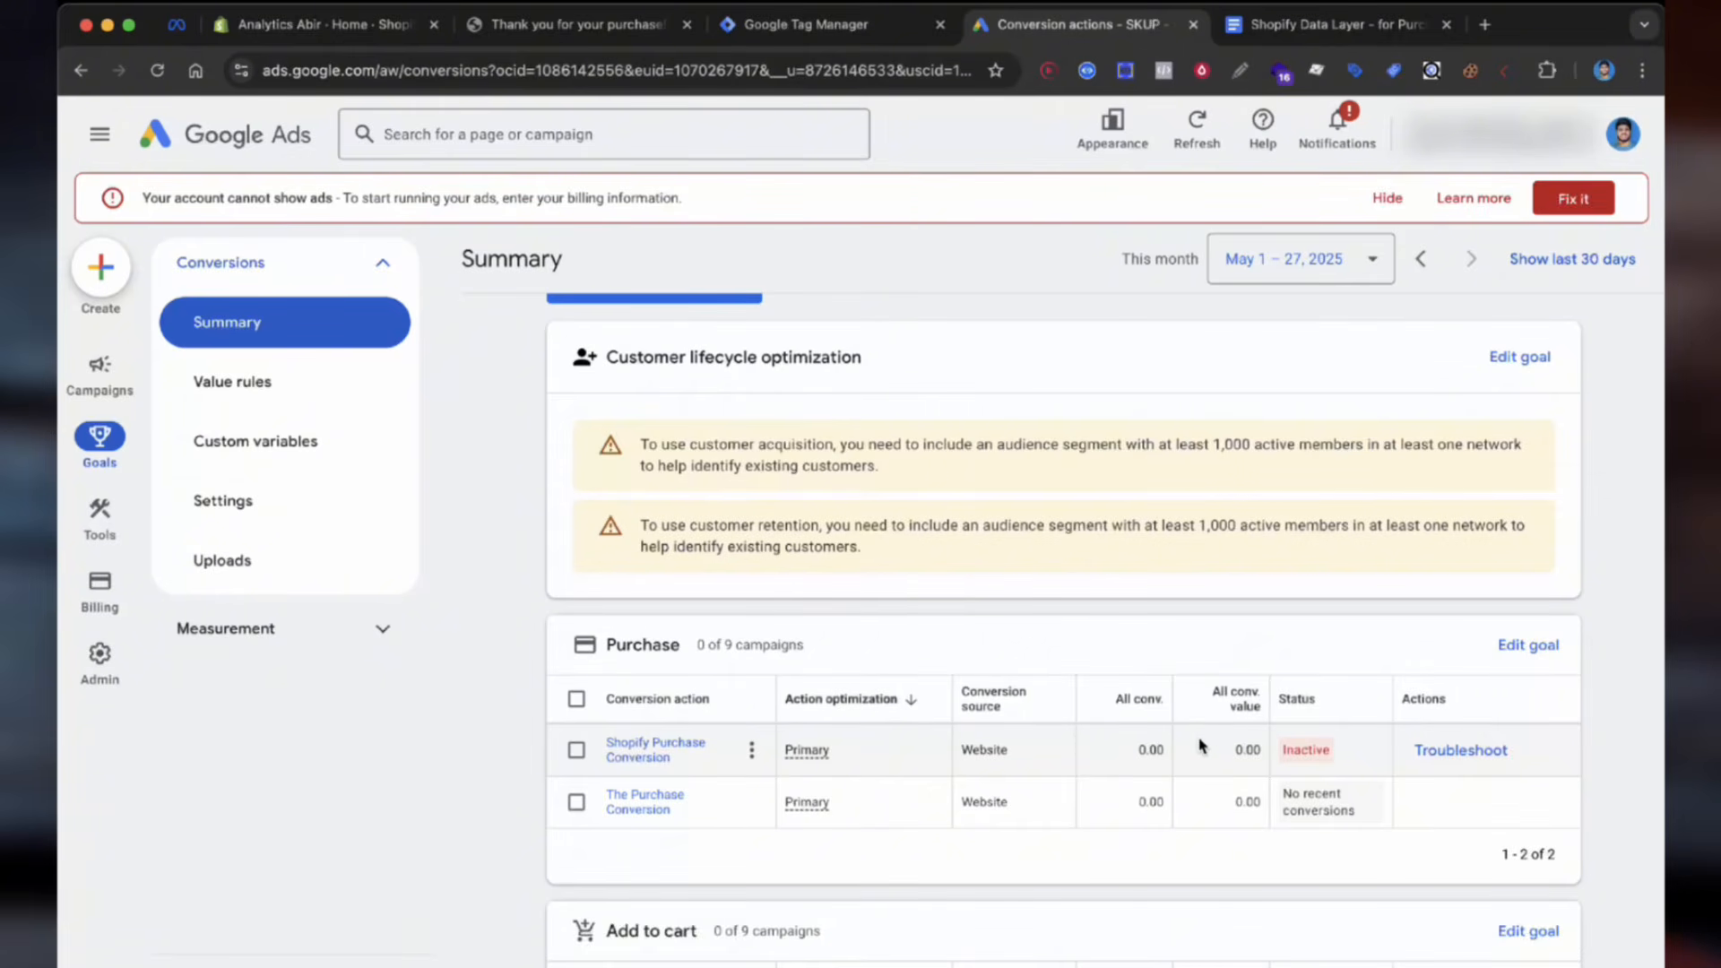
mouse_move(1301, 753)
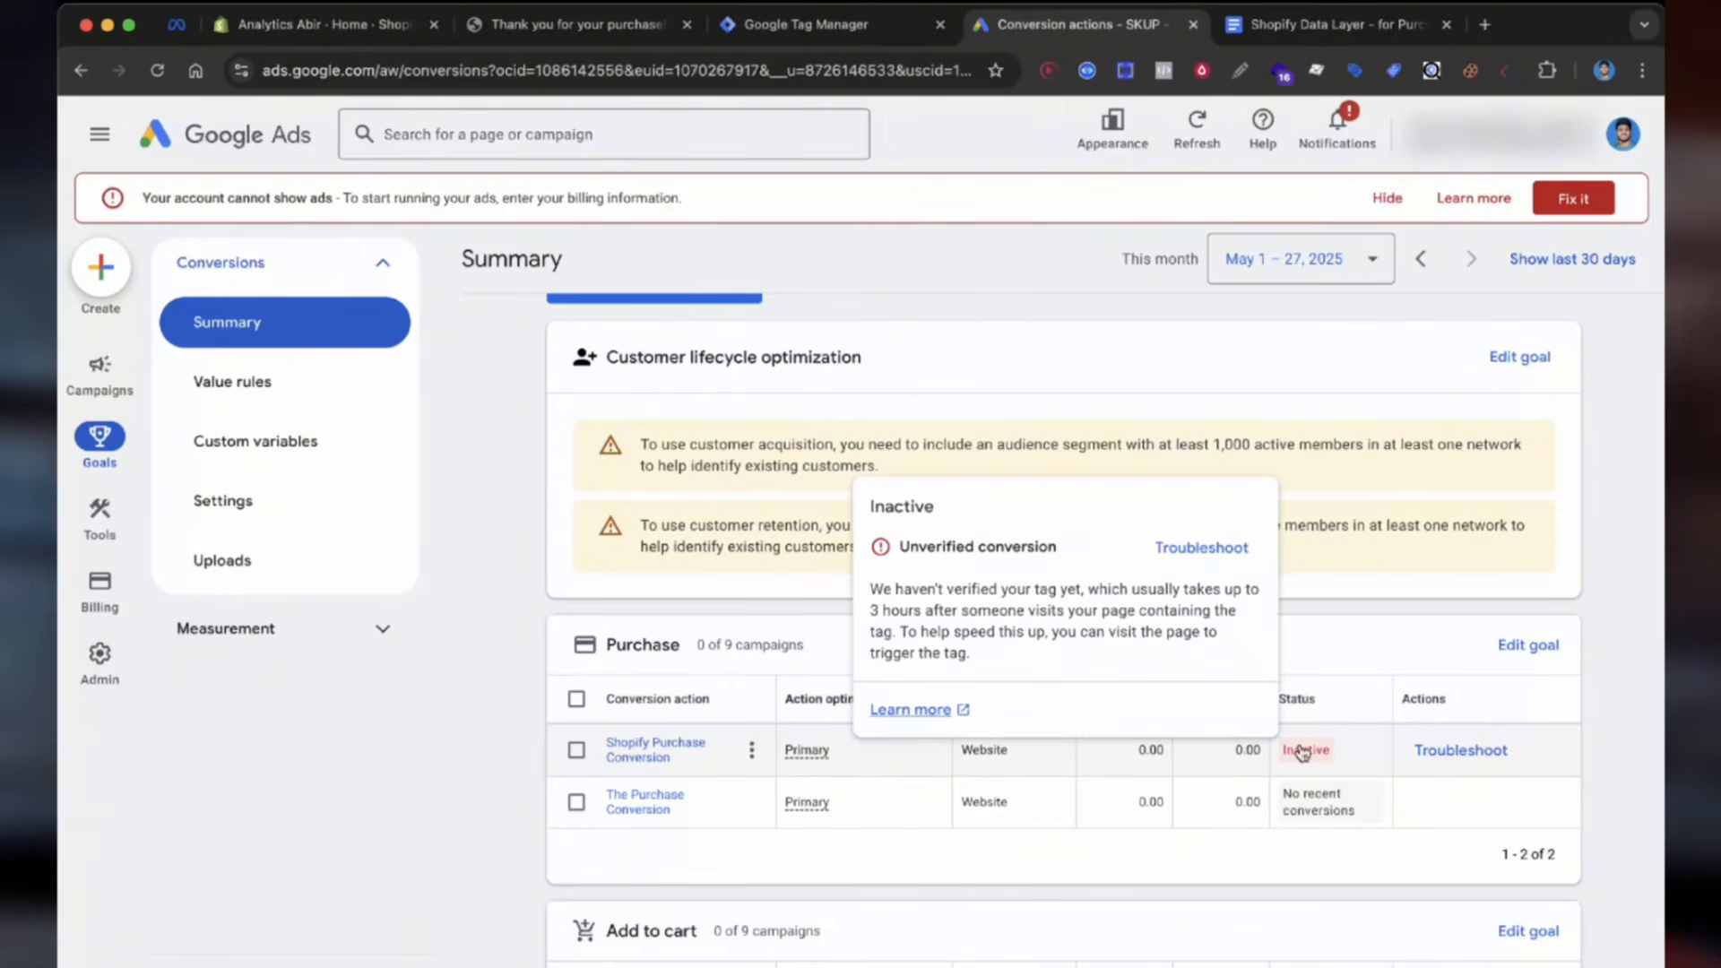